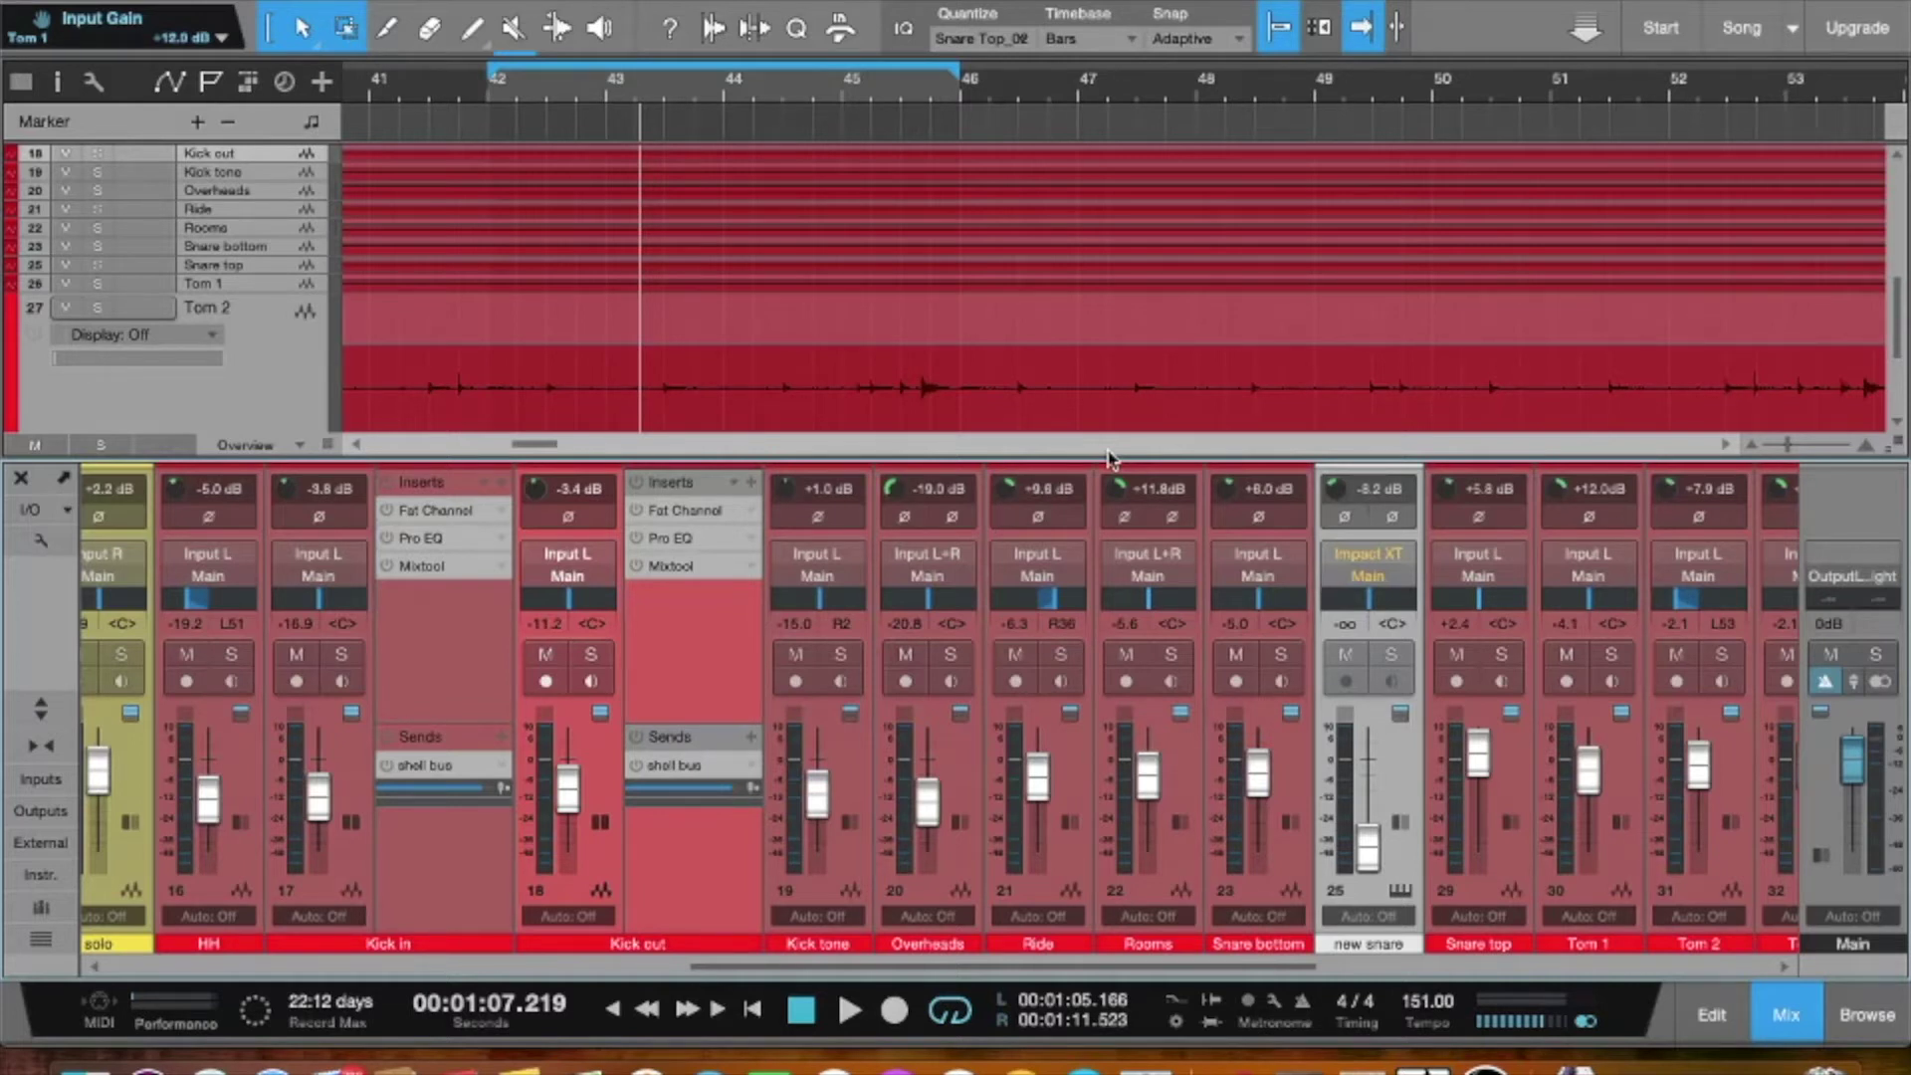
- Set every drum channel's input gain trim, with Tom 1 at +12.0 dB
click(1023, 355)
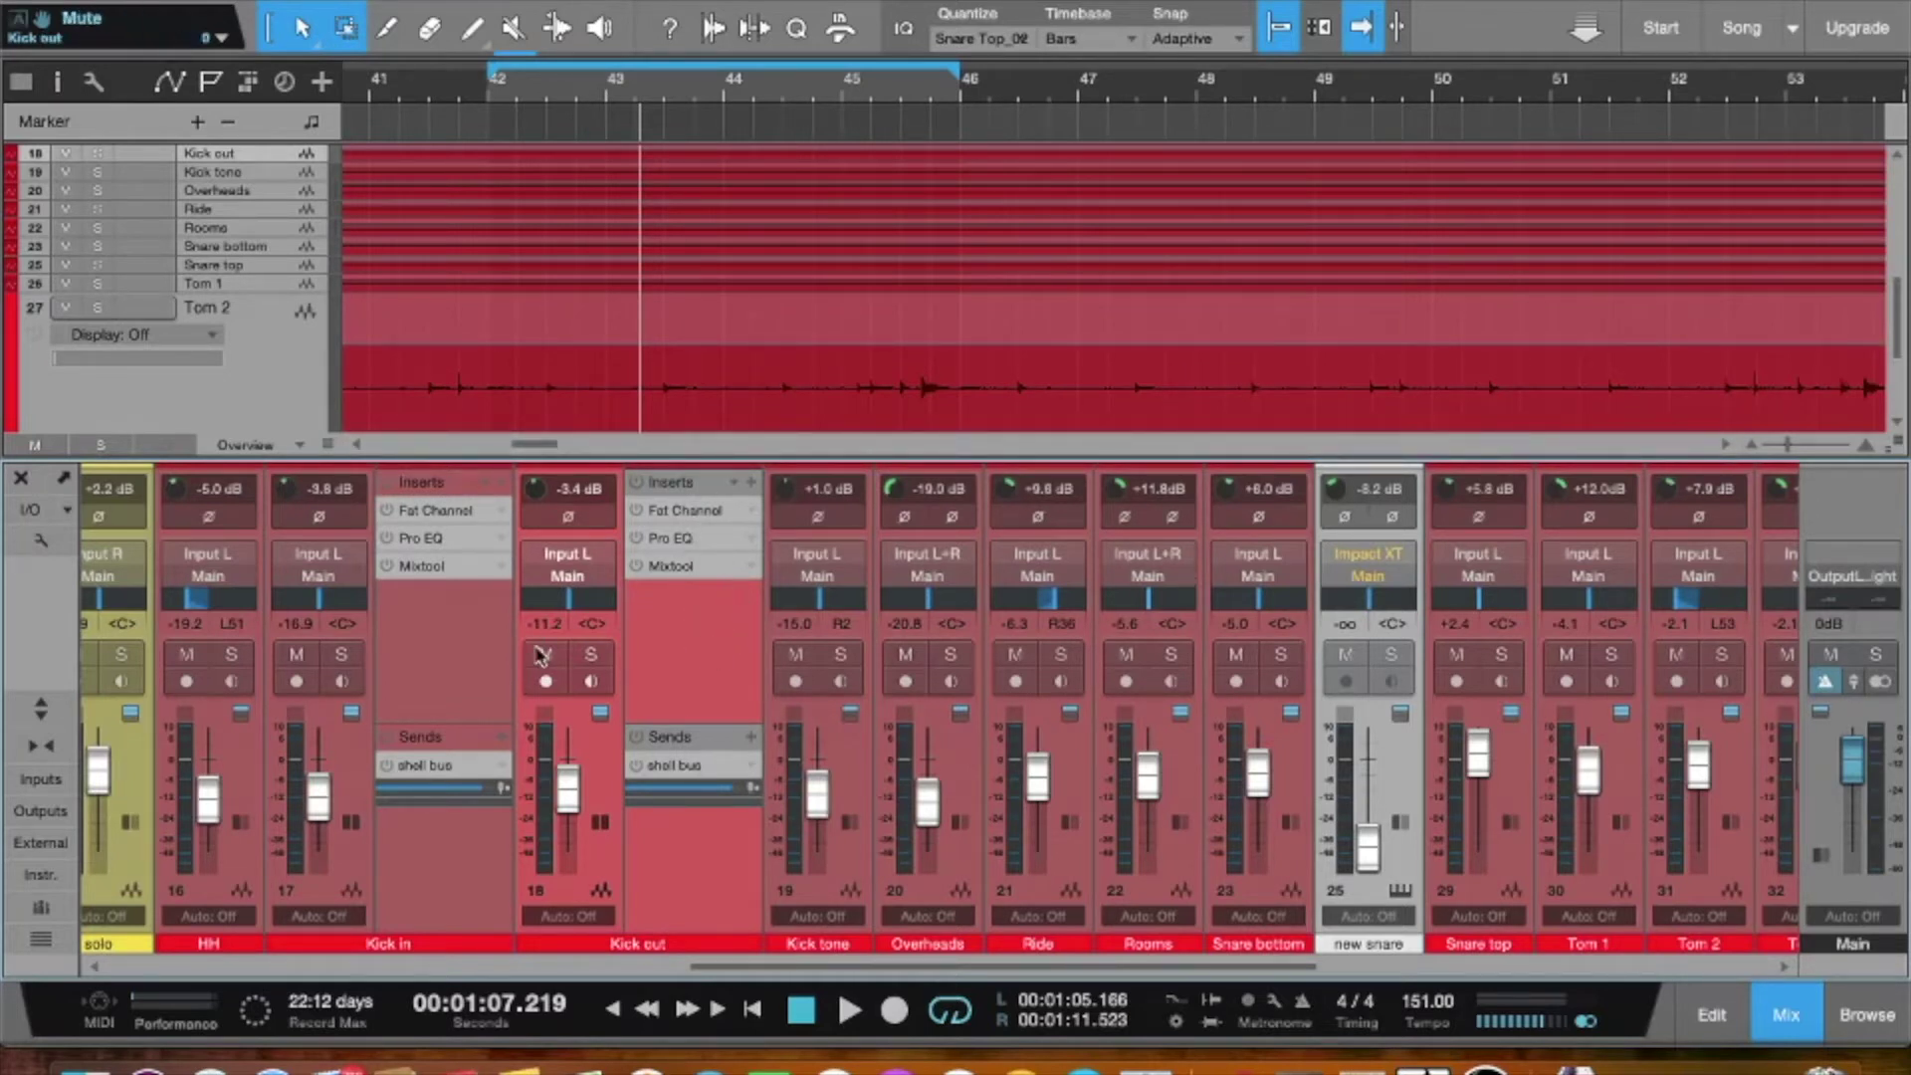
click(436, 637)
click(676, 660)
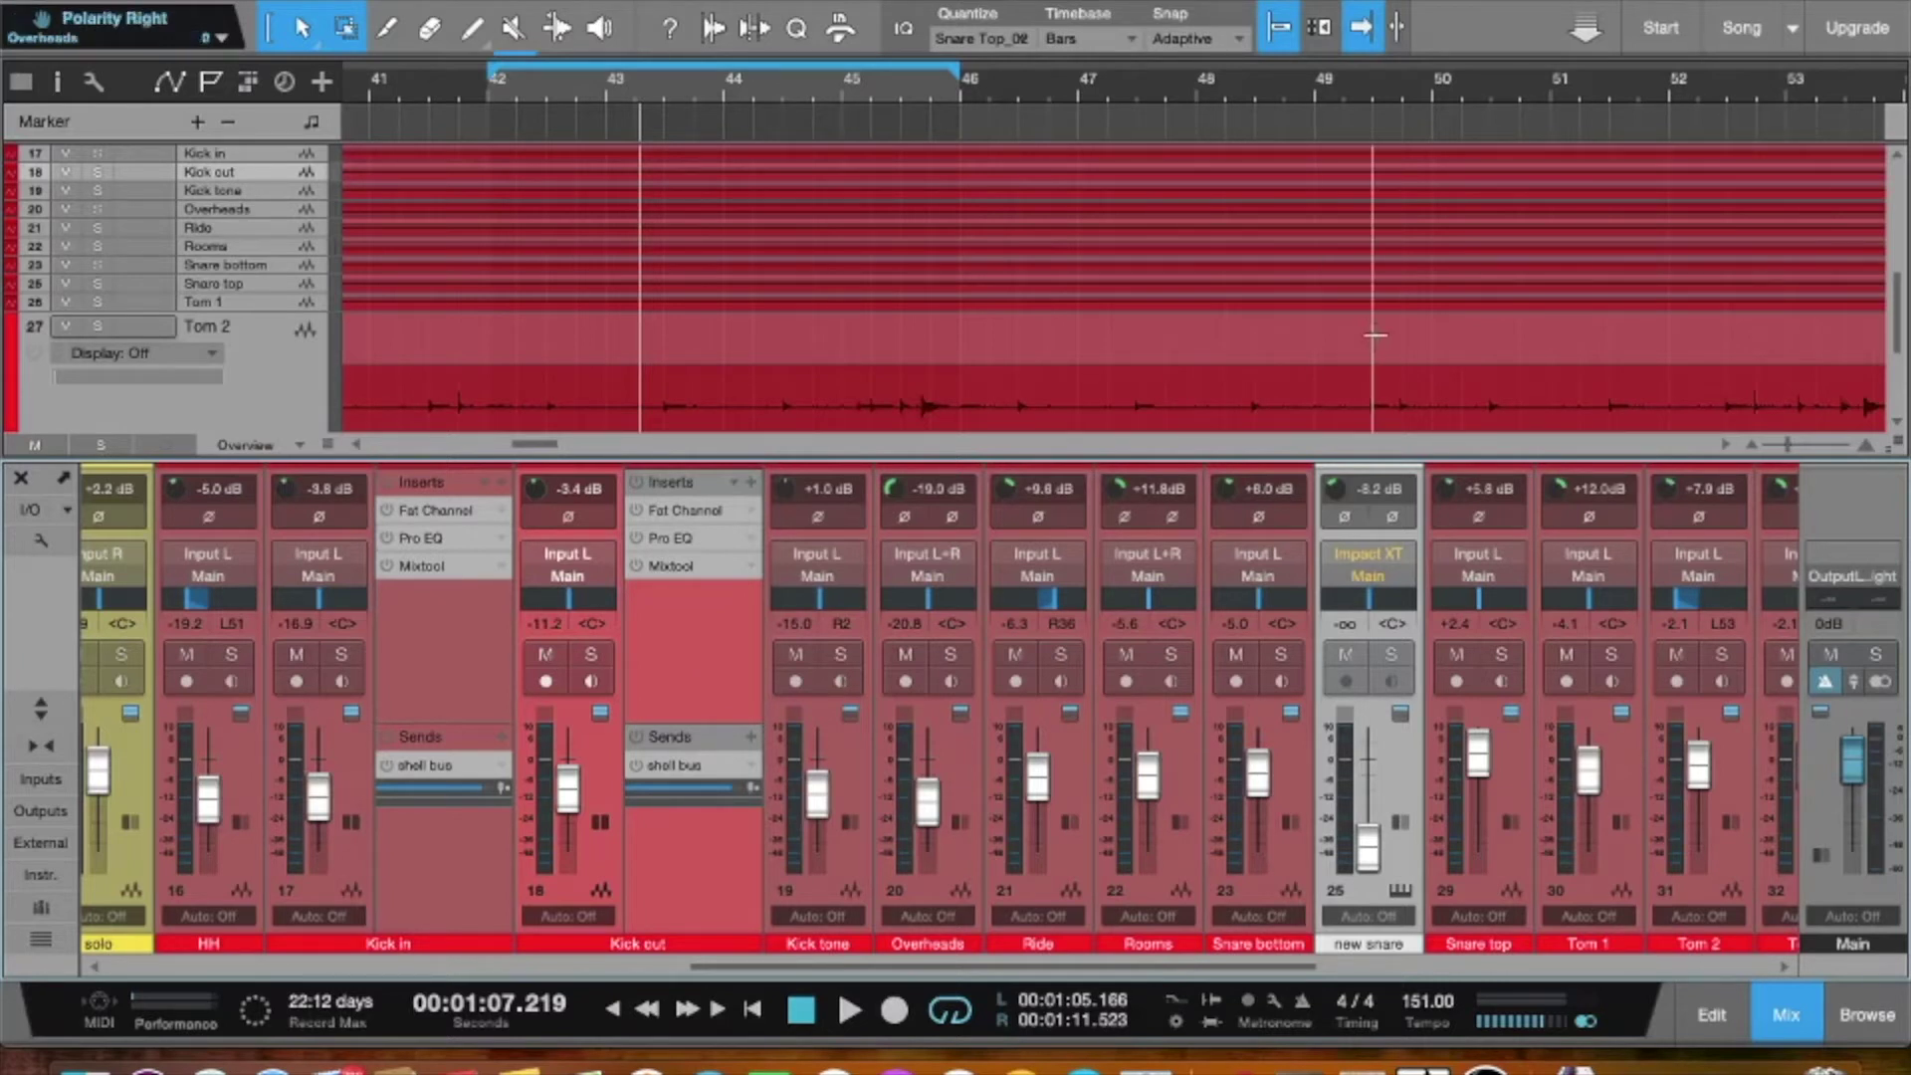
click(1846, 525)
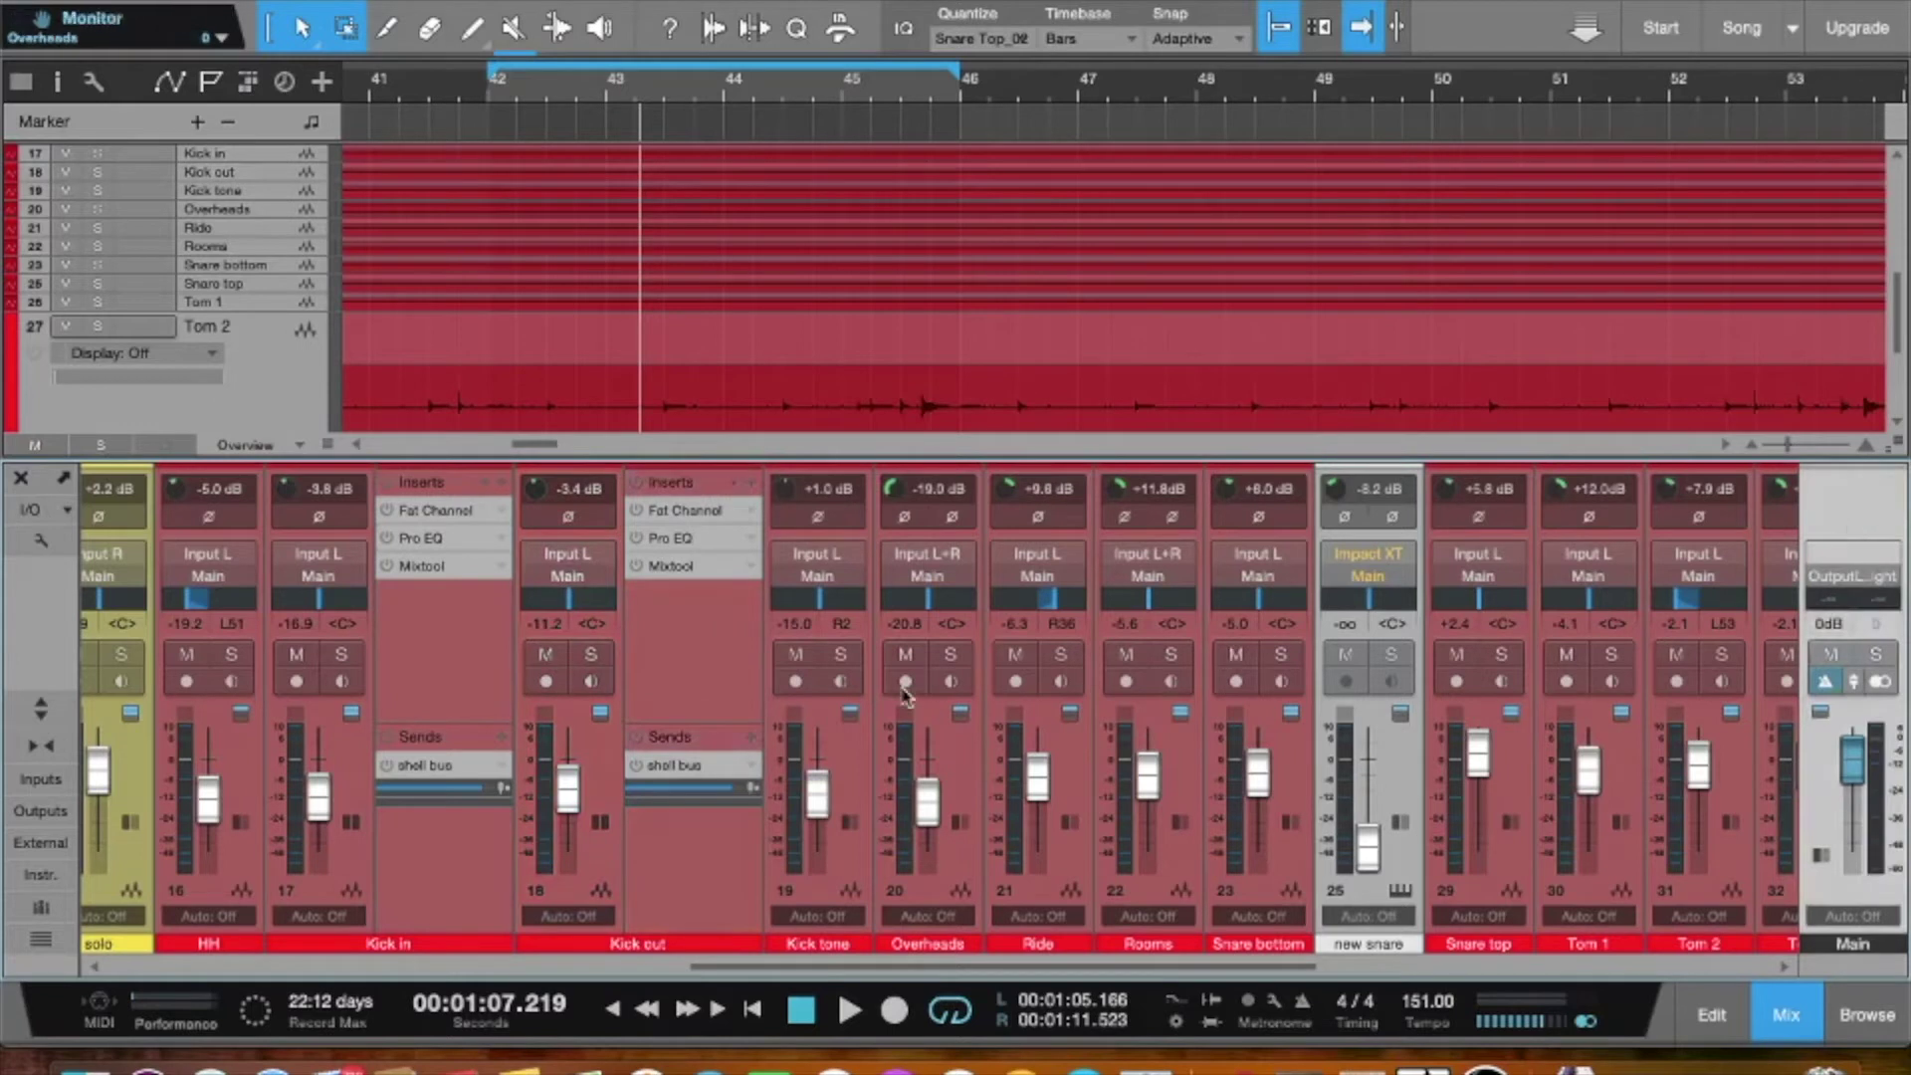
click(686, 543)
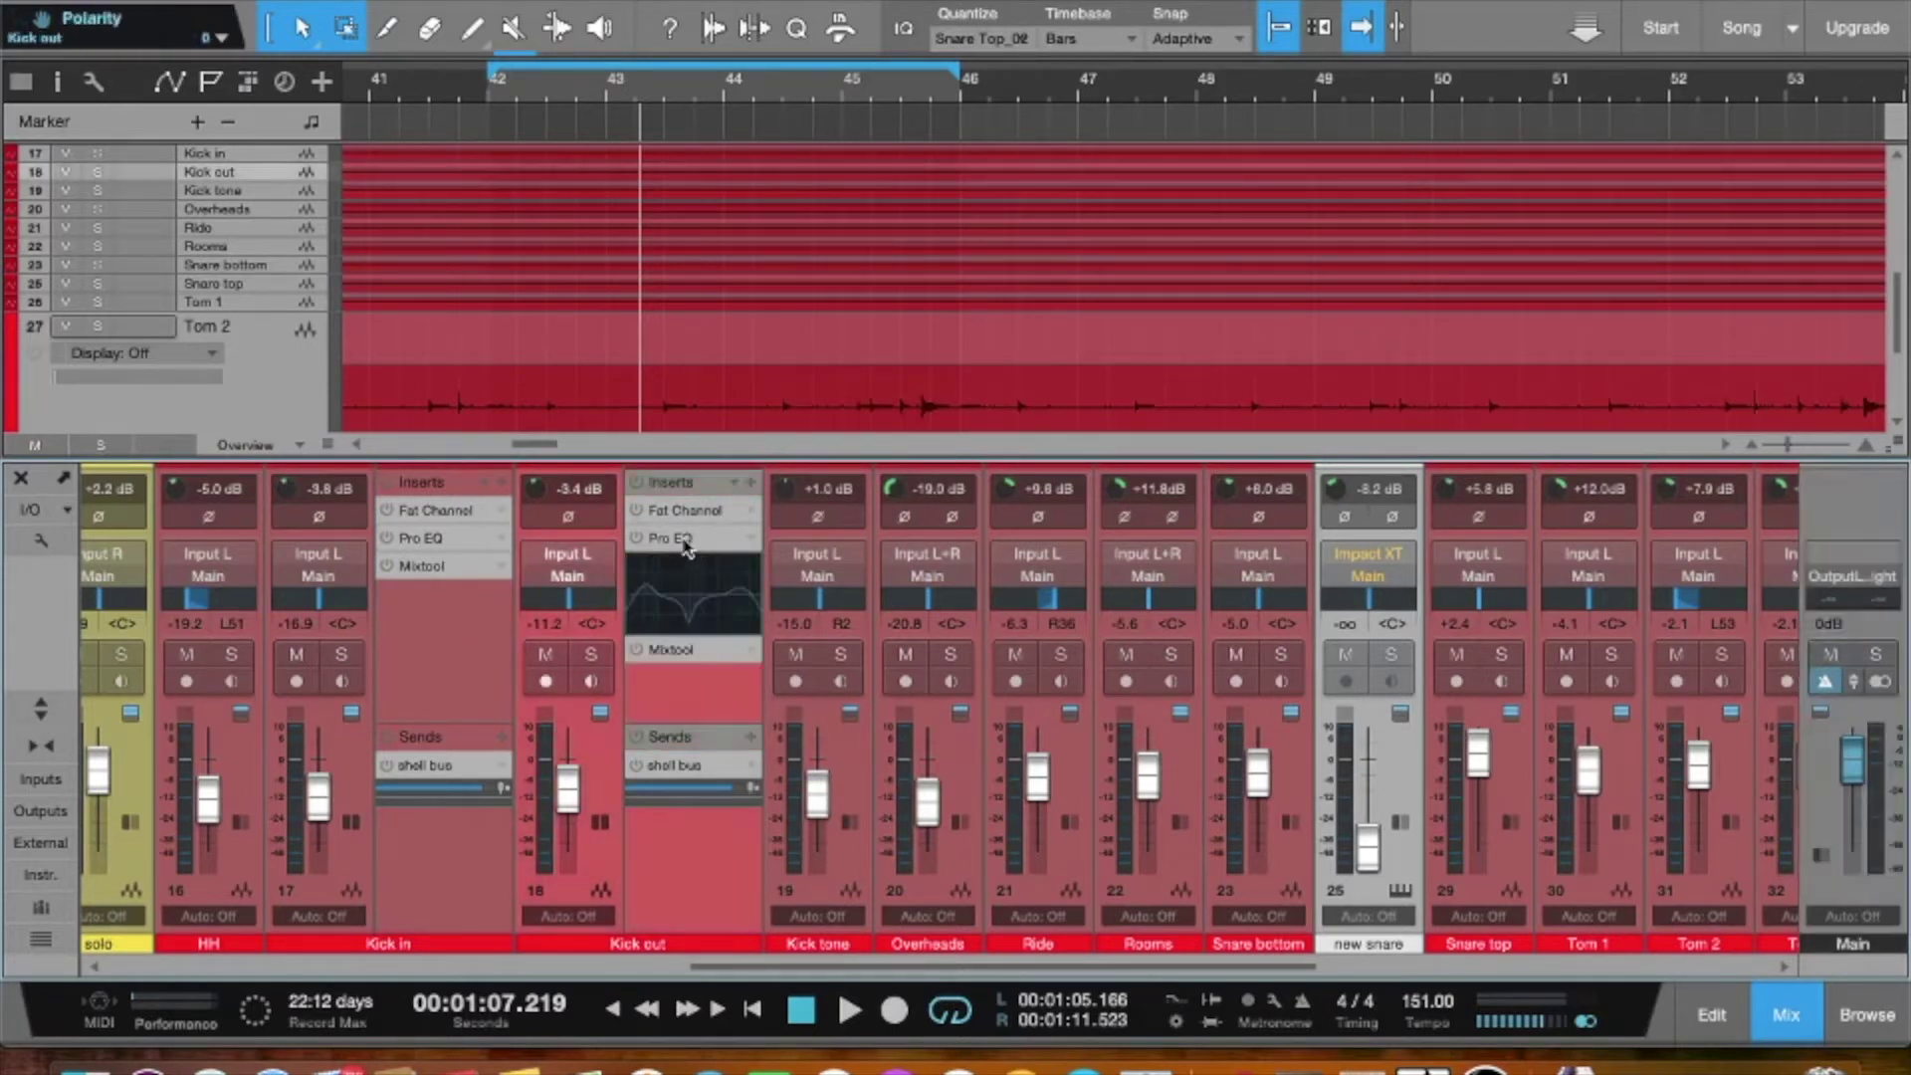
click(685, 547)
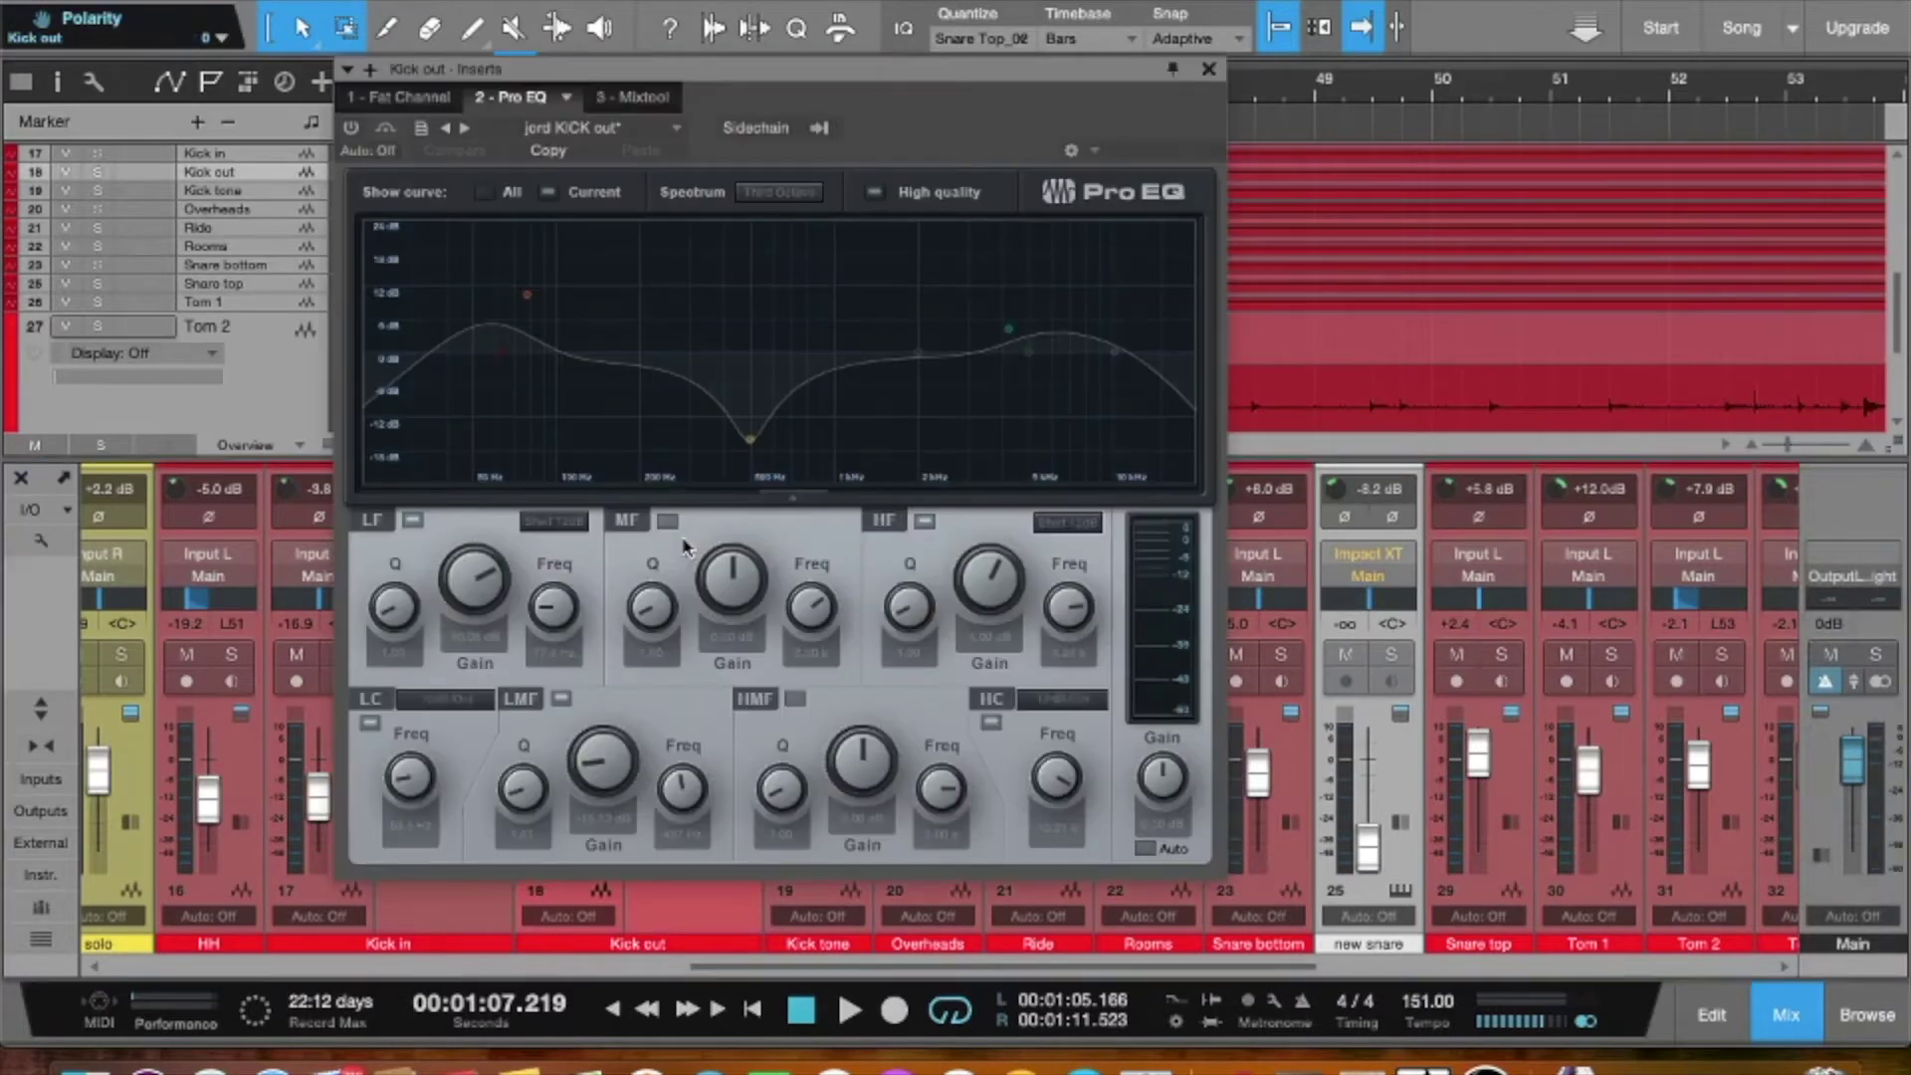
click(1217, 75)
right_click(749, 542)
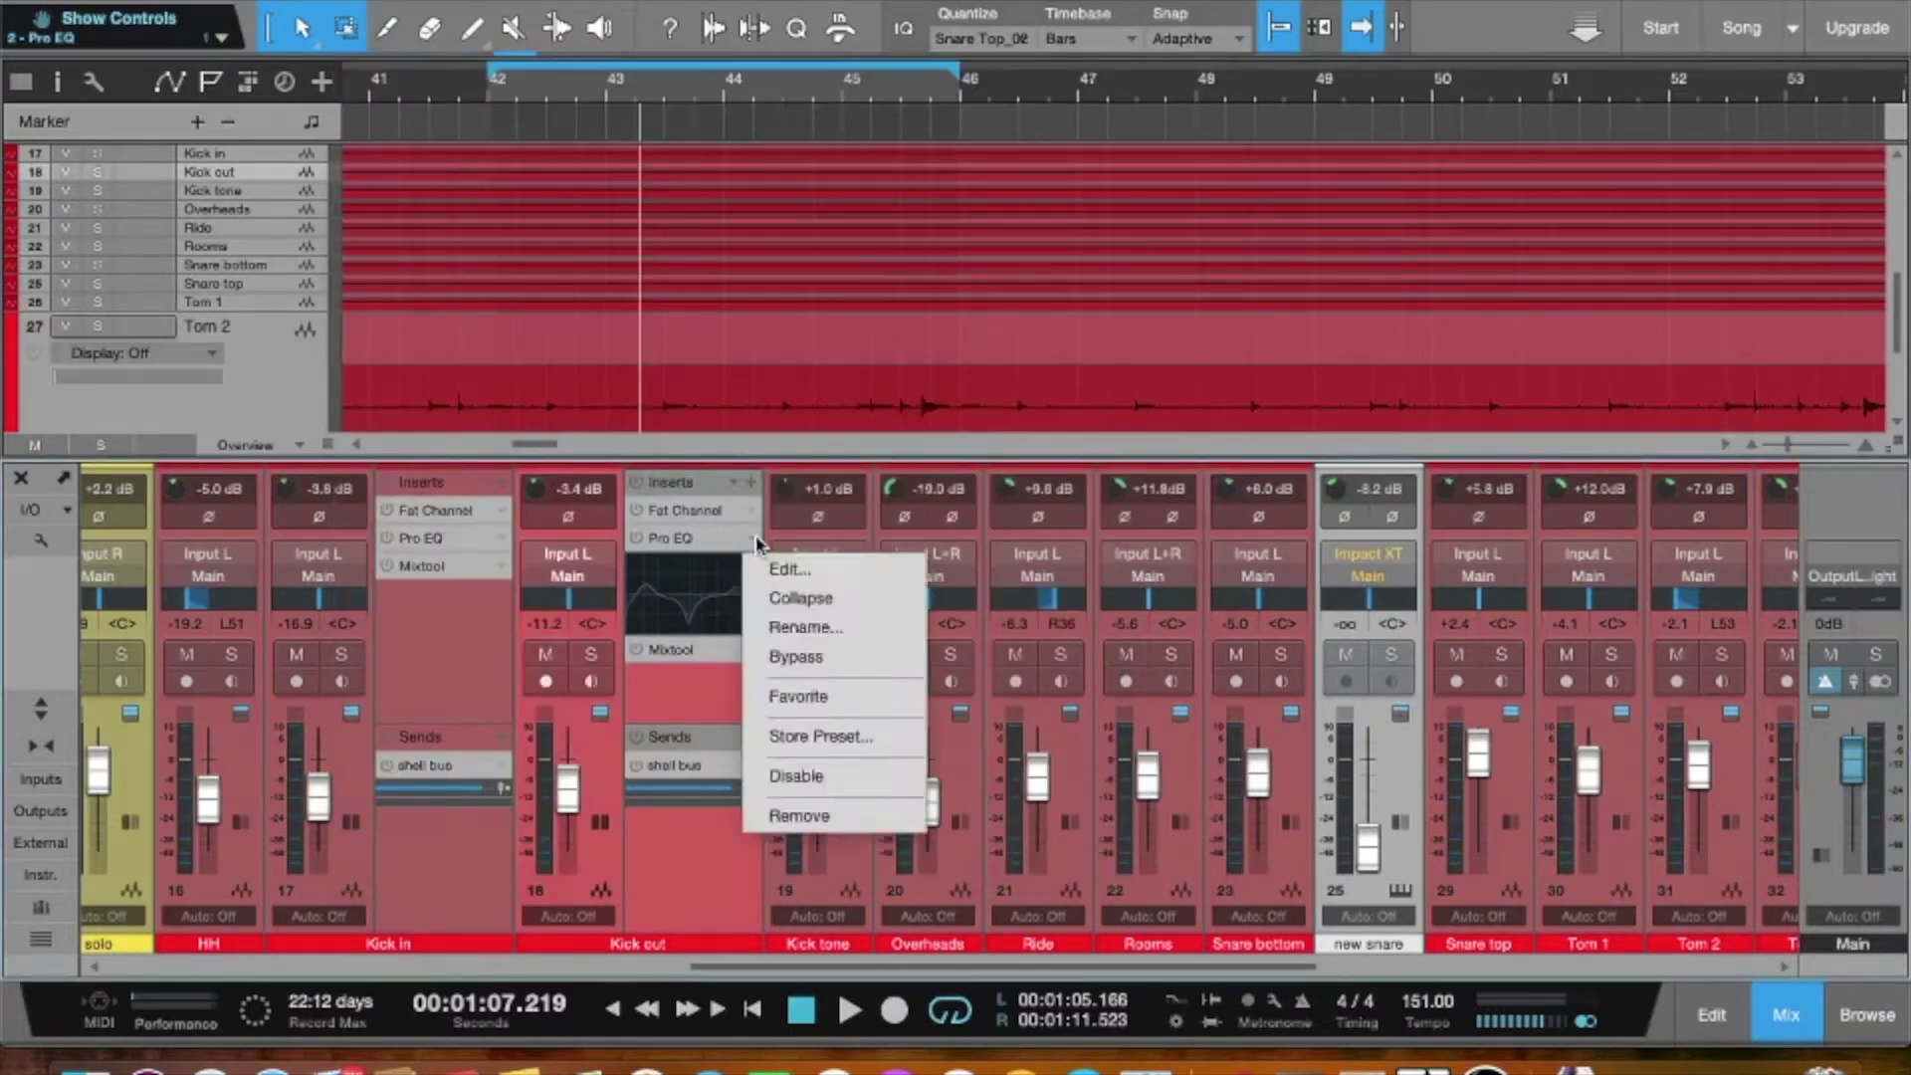
click(798, 598)
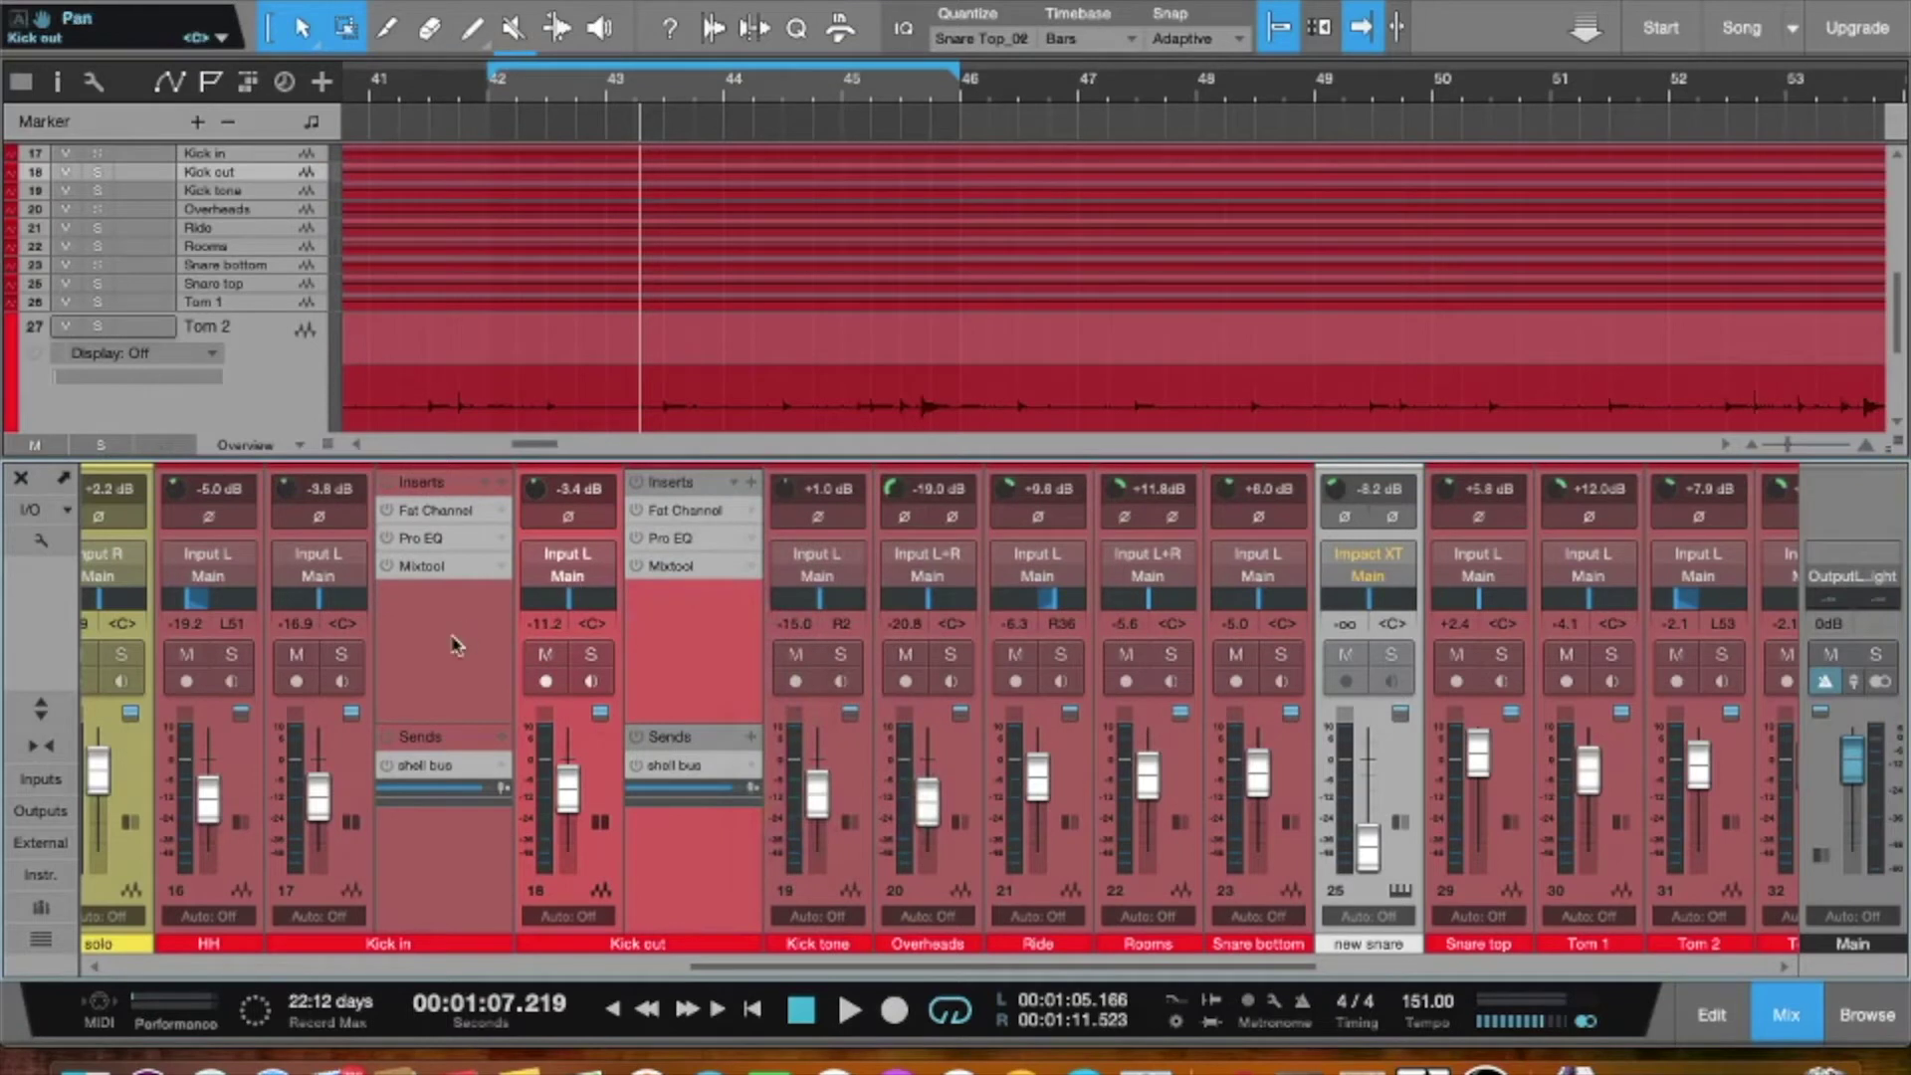
click(704, 631)
click(687, 538)
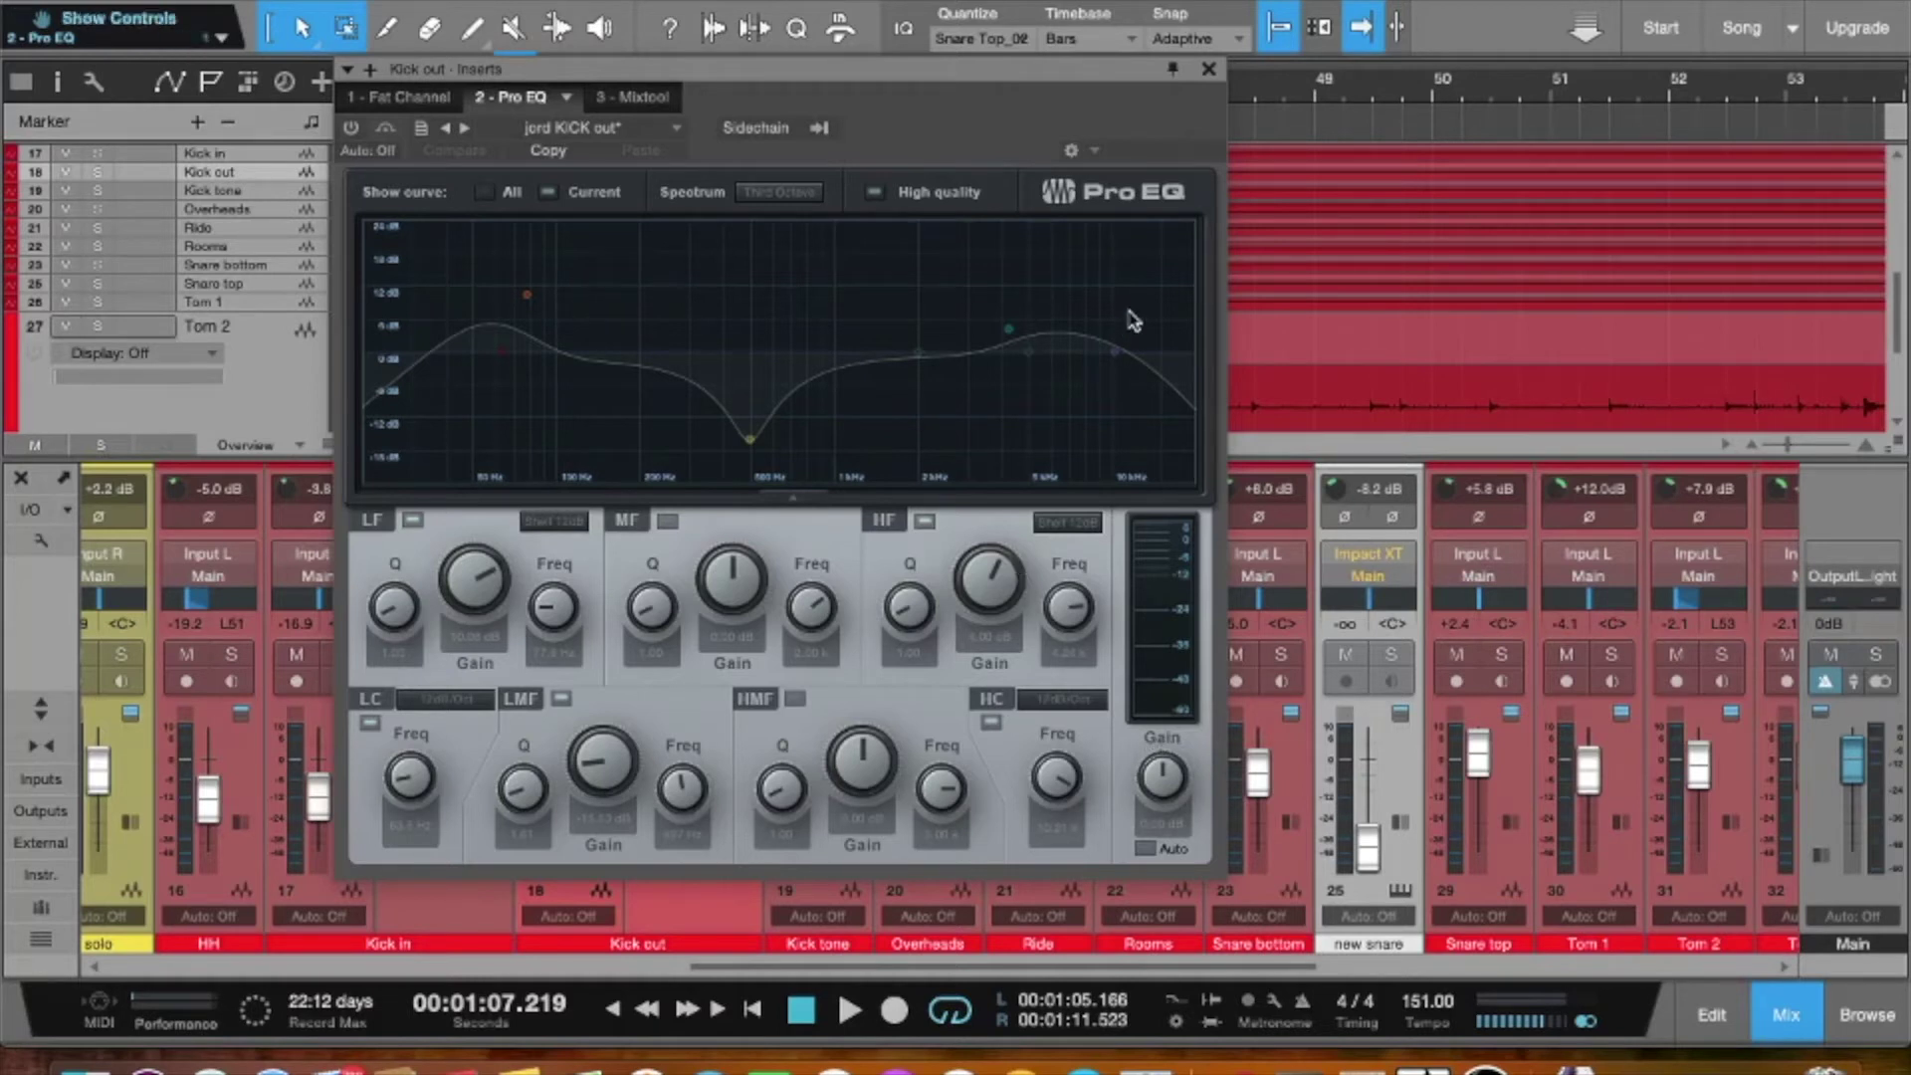
click(1211, 69)
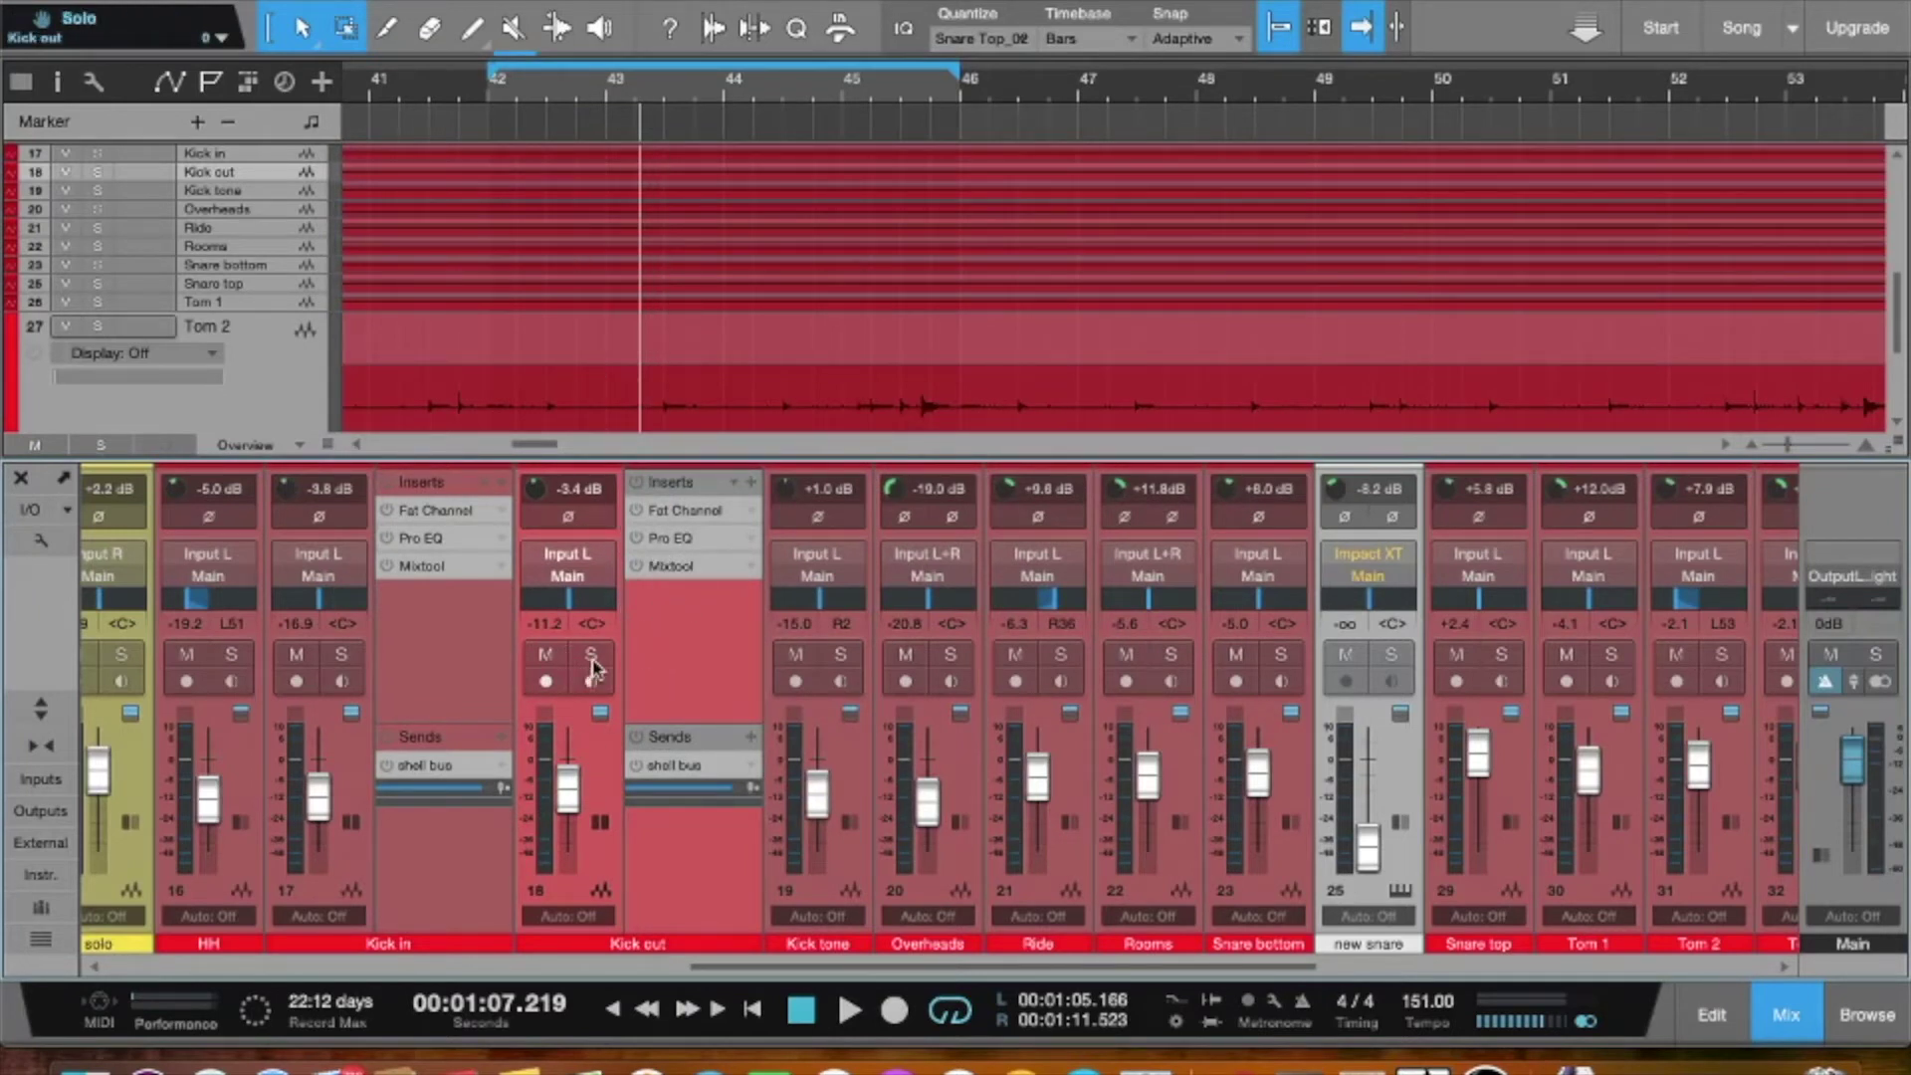
key(space)
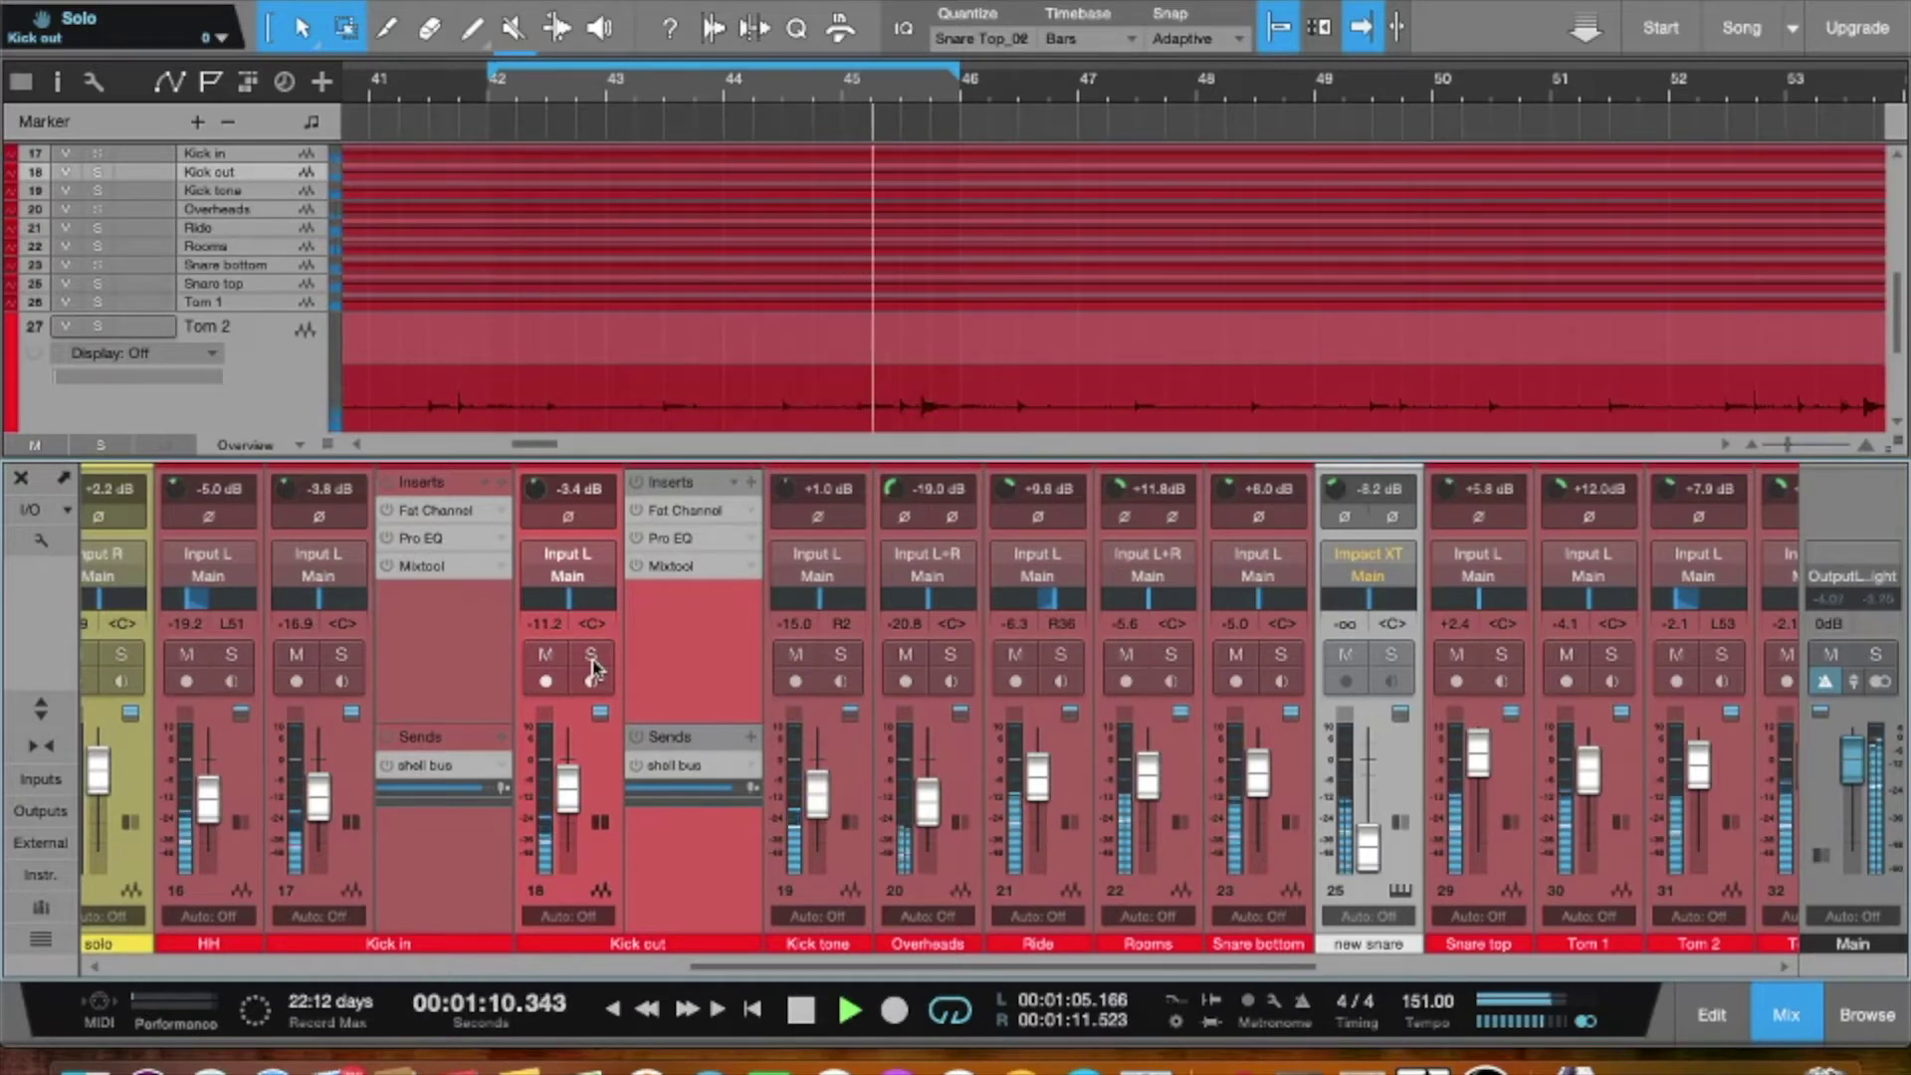
key(space)
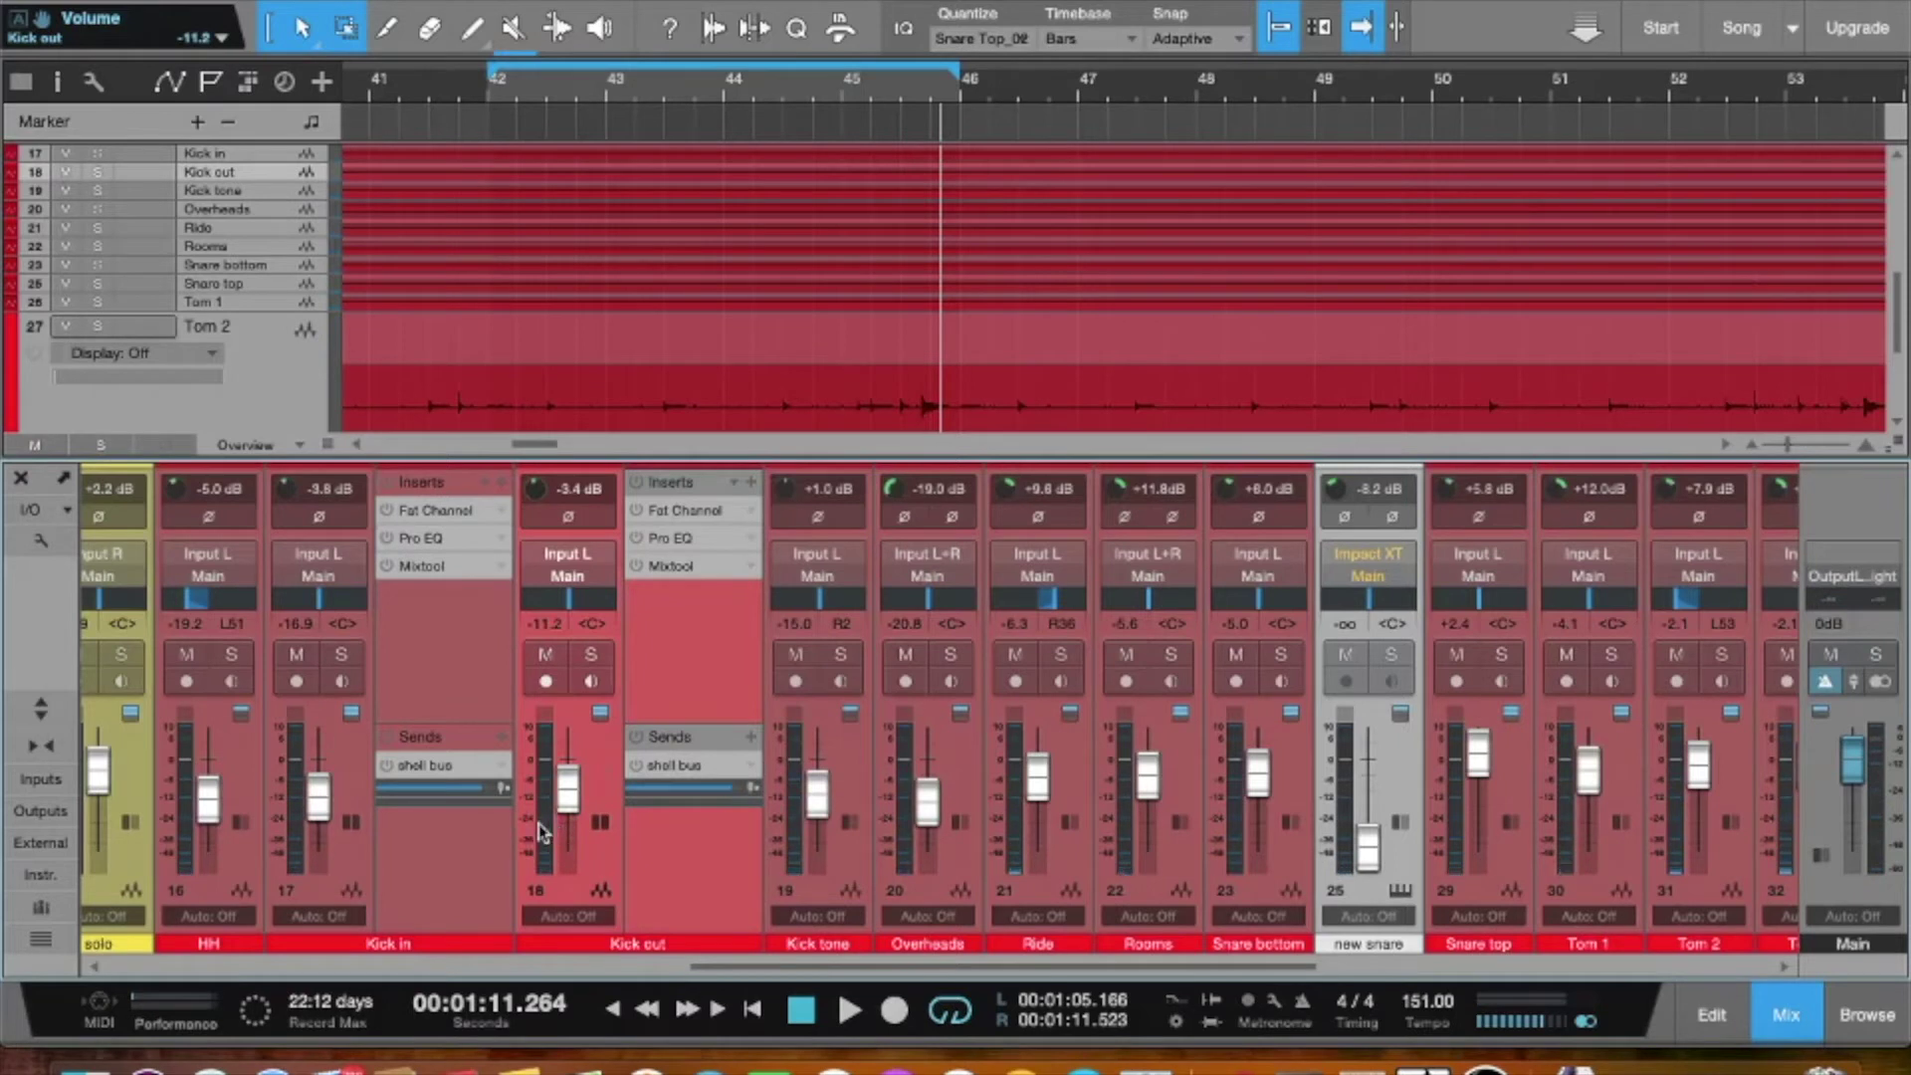
key(space)
key(space)
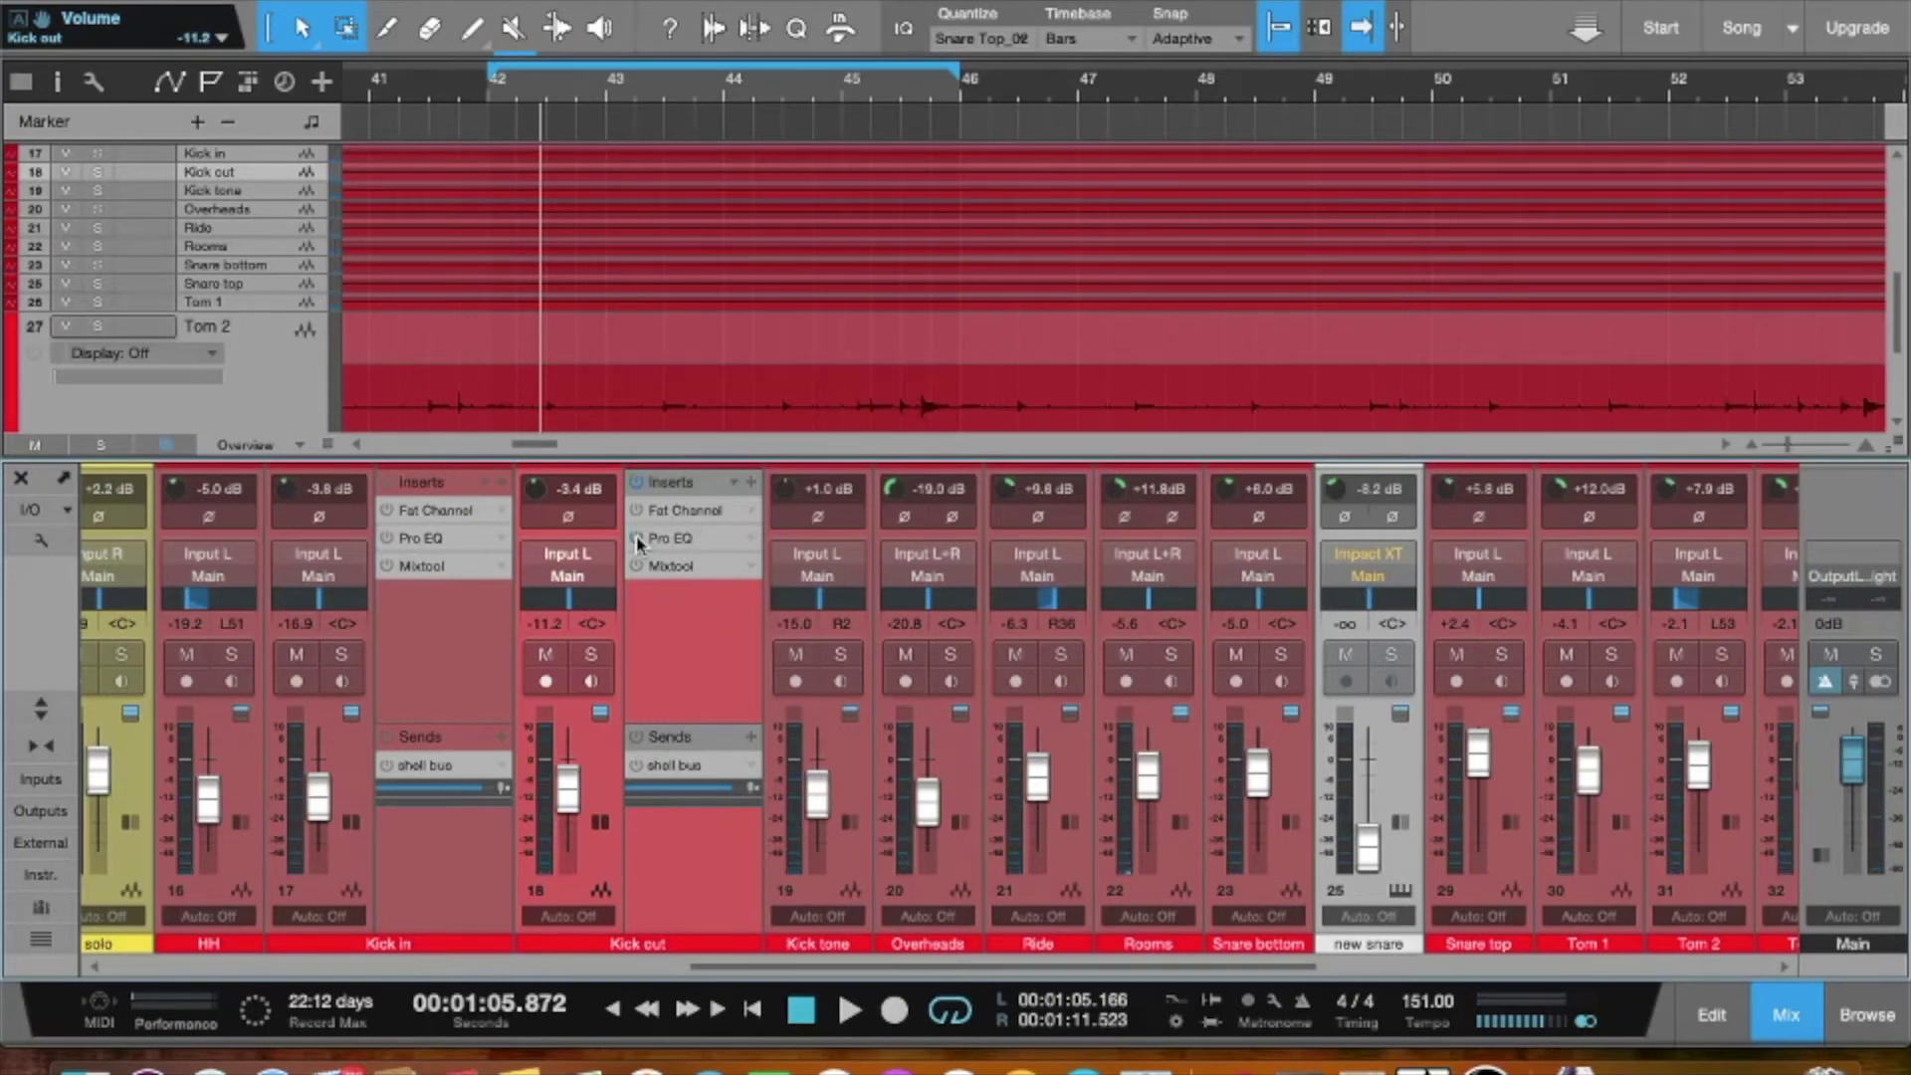
- Turn on Auto gain in Kick out's Pro EQ
click(665, 538)
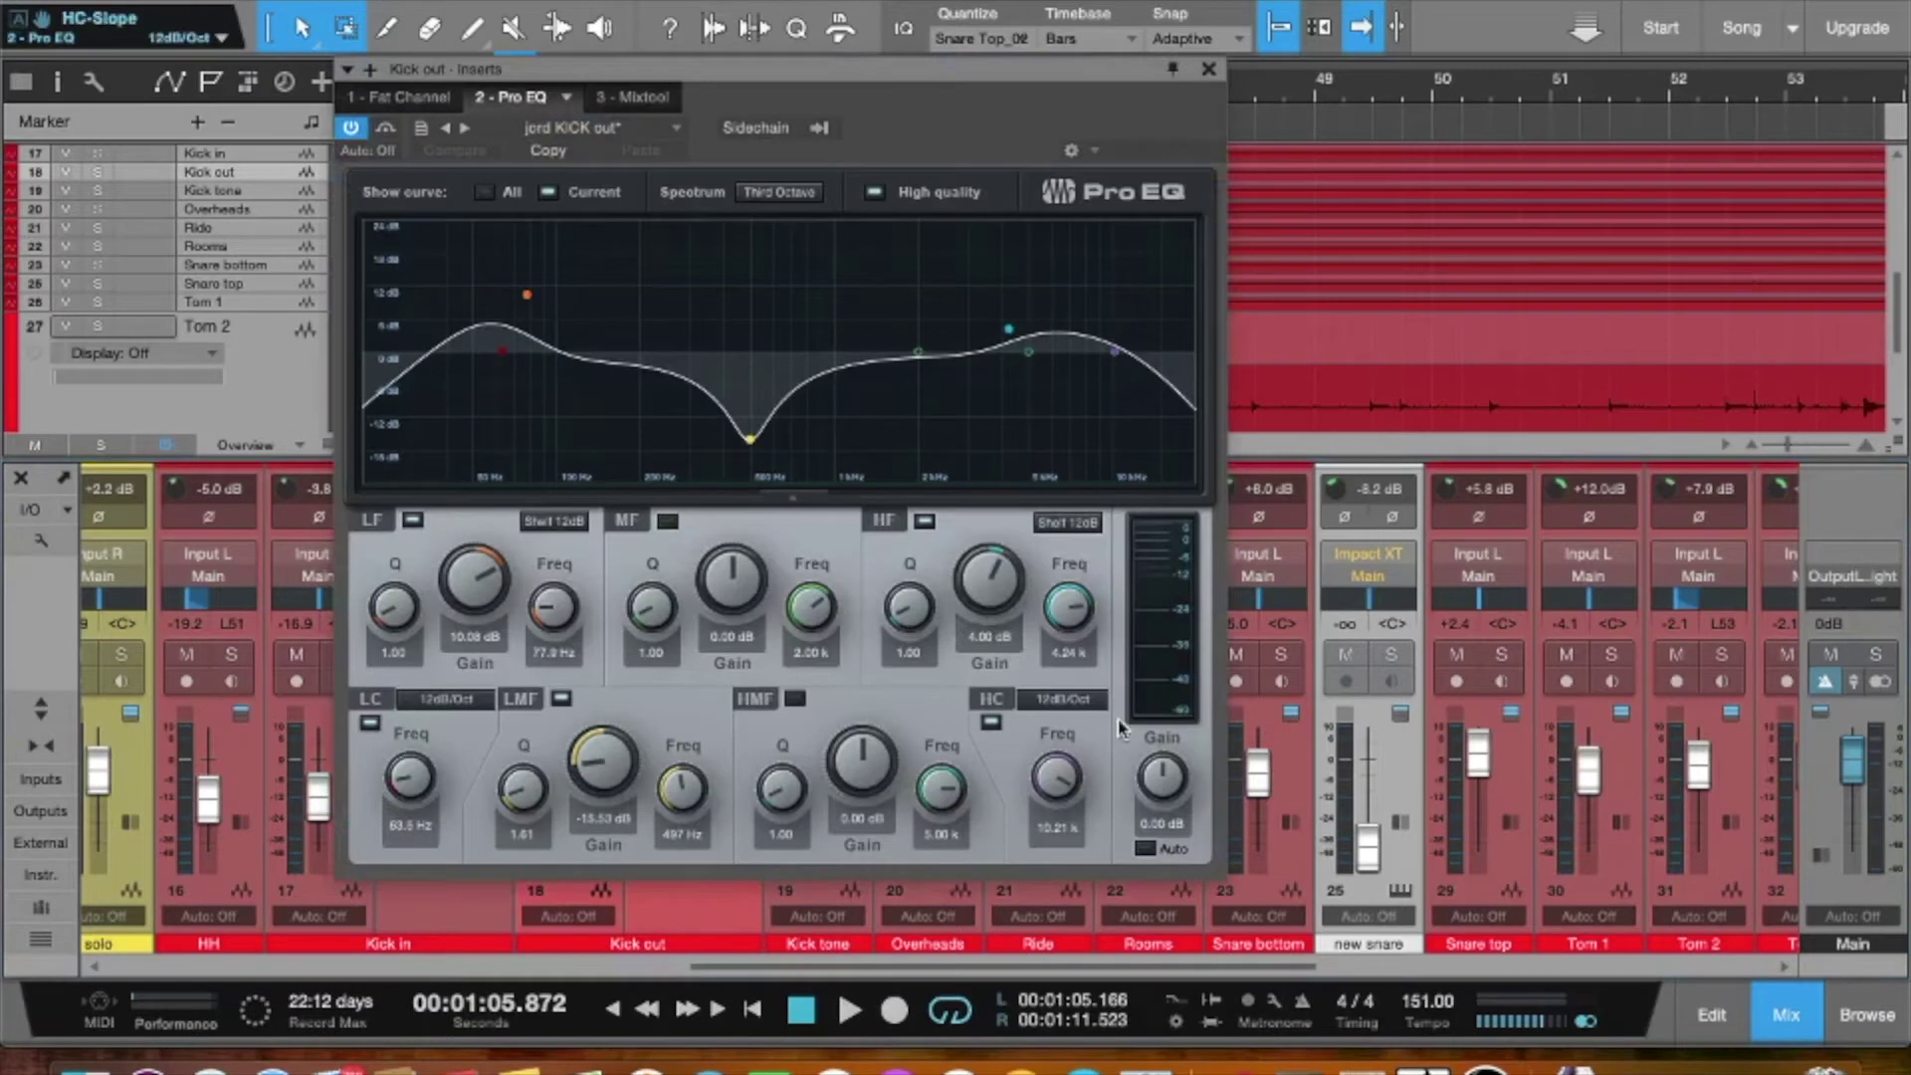
click(1146, 849)
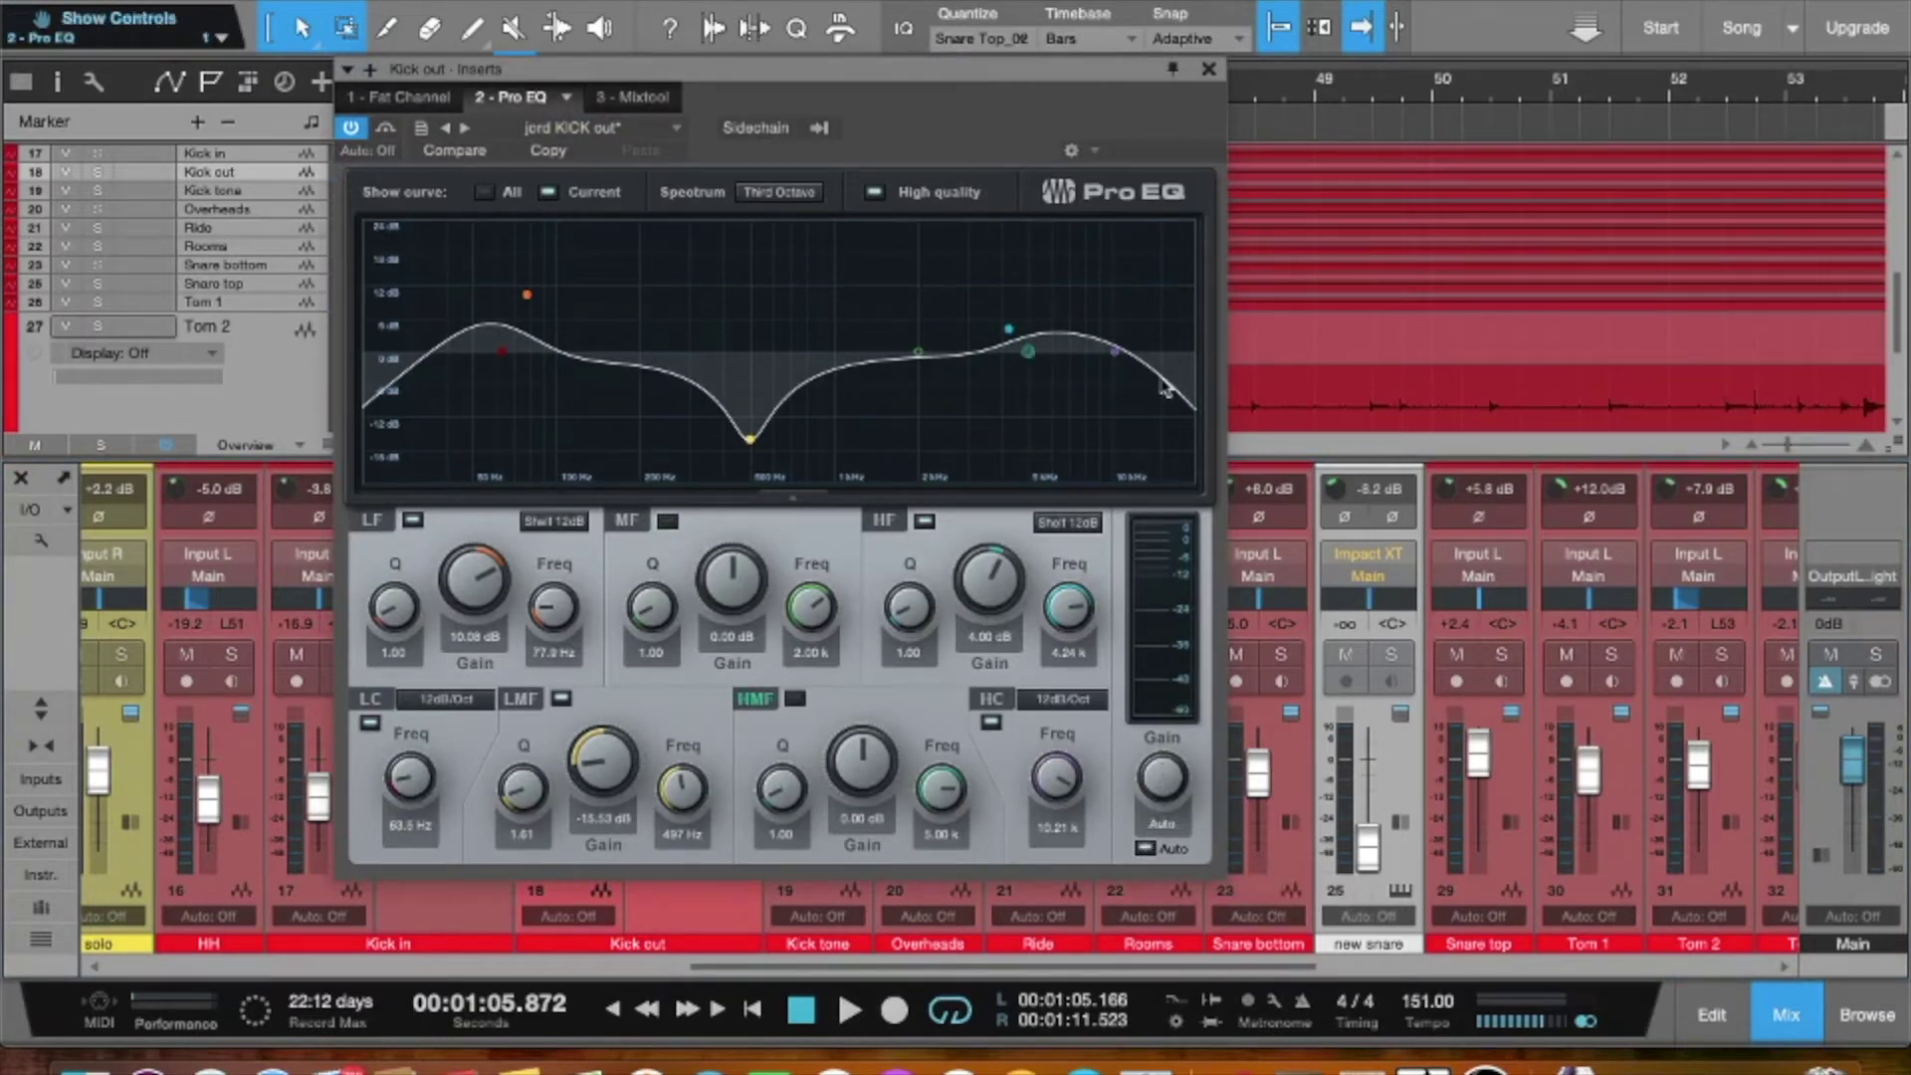
click(1209, 69)
- Audition the loop, then lower the Pro EQ output gain to -0.72 dB
key(space)
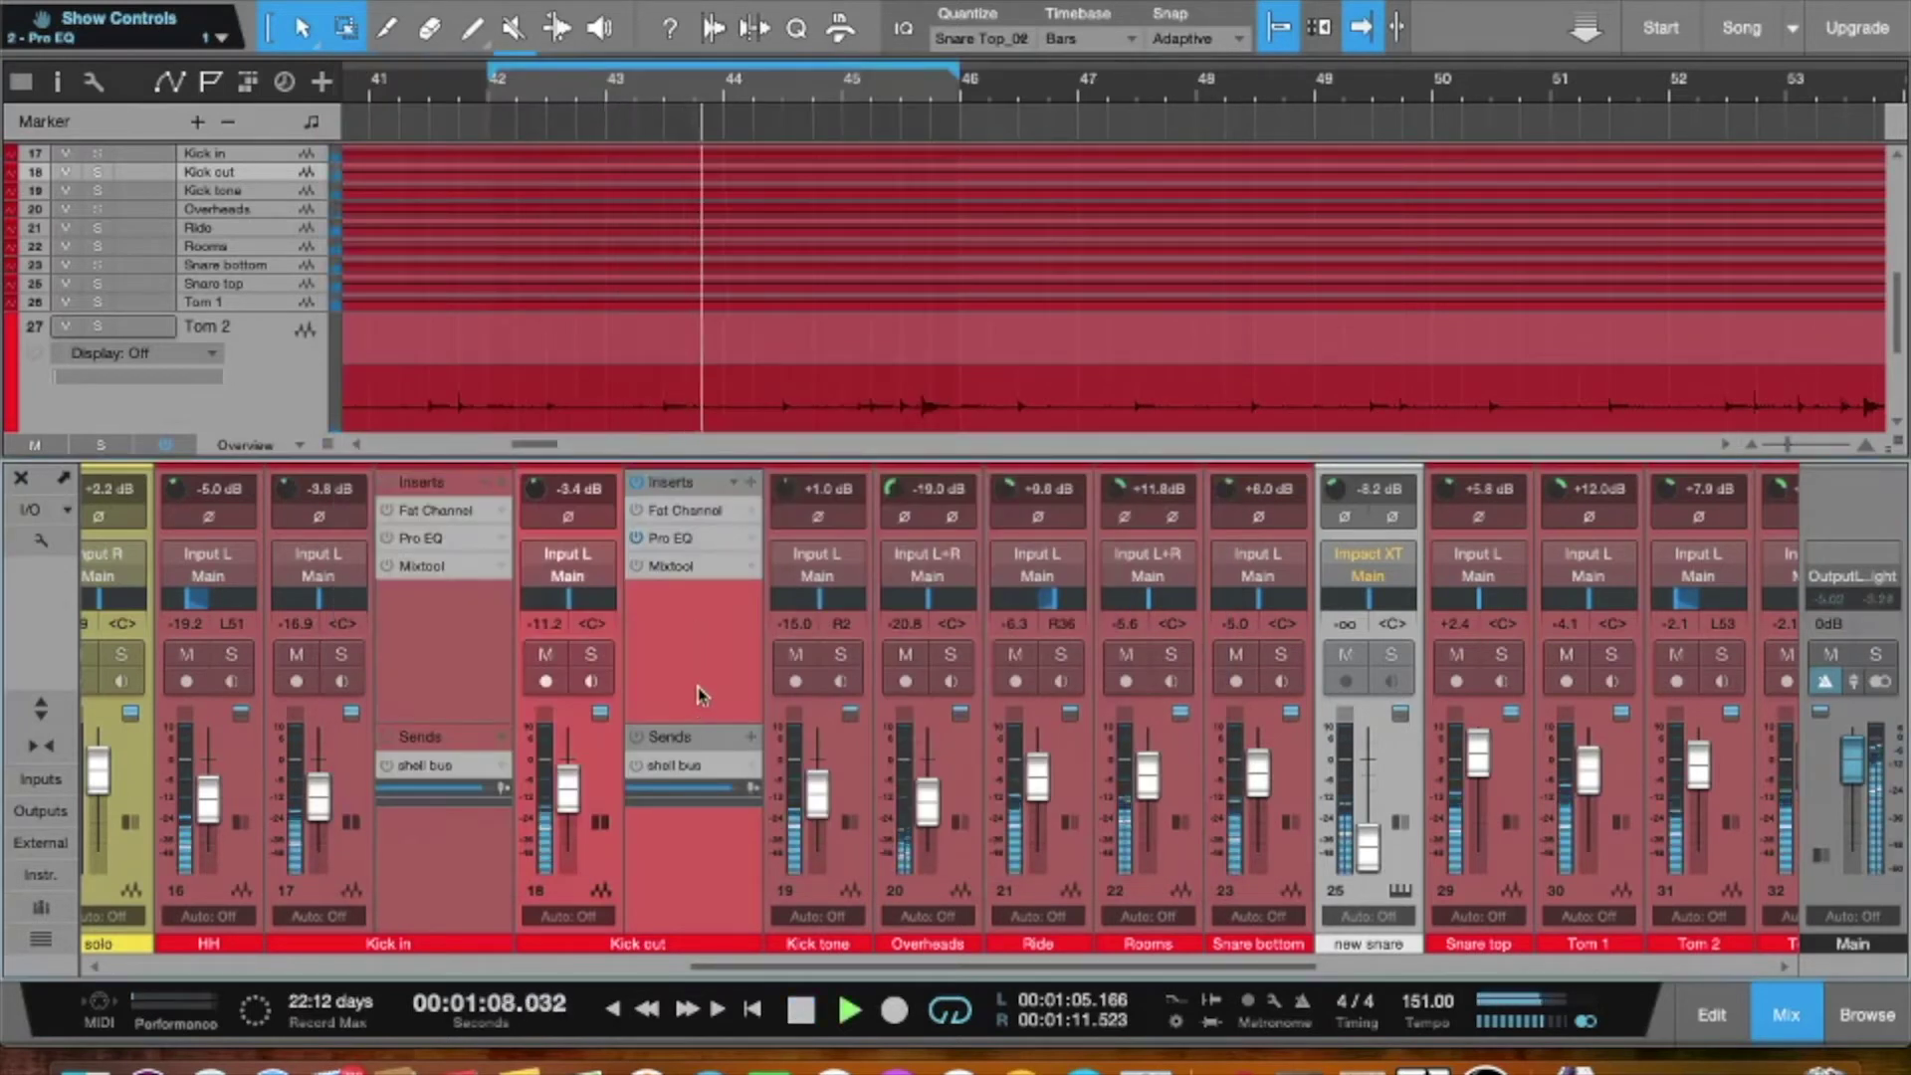
key(space)
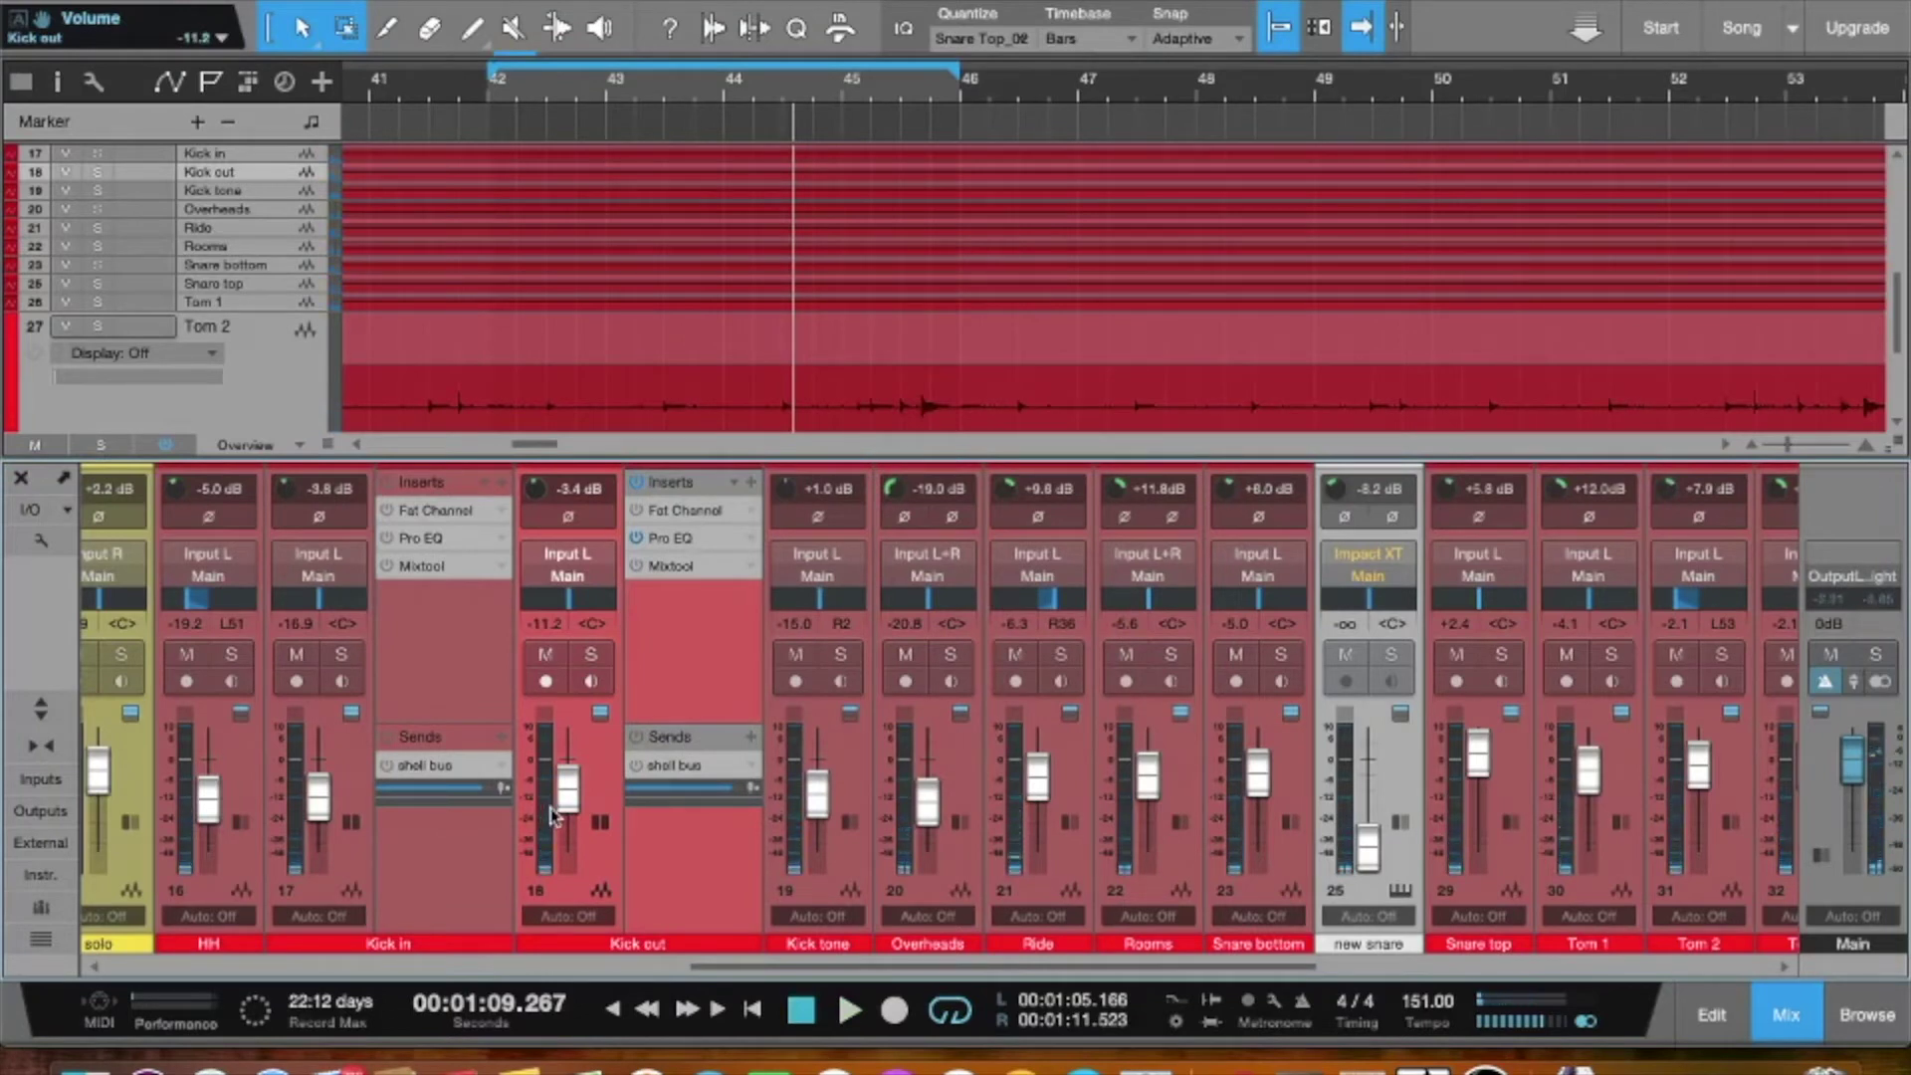
mouse_move(545, 814)
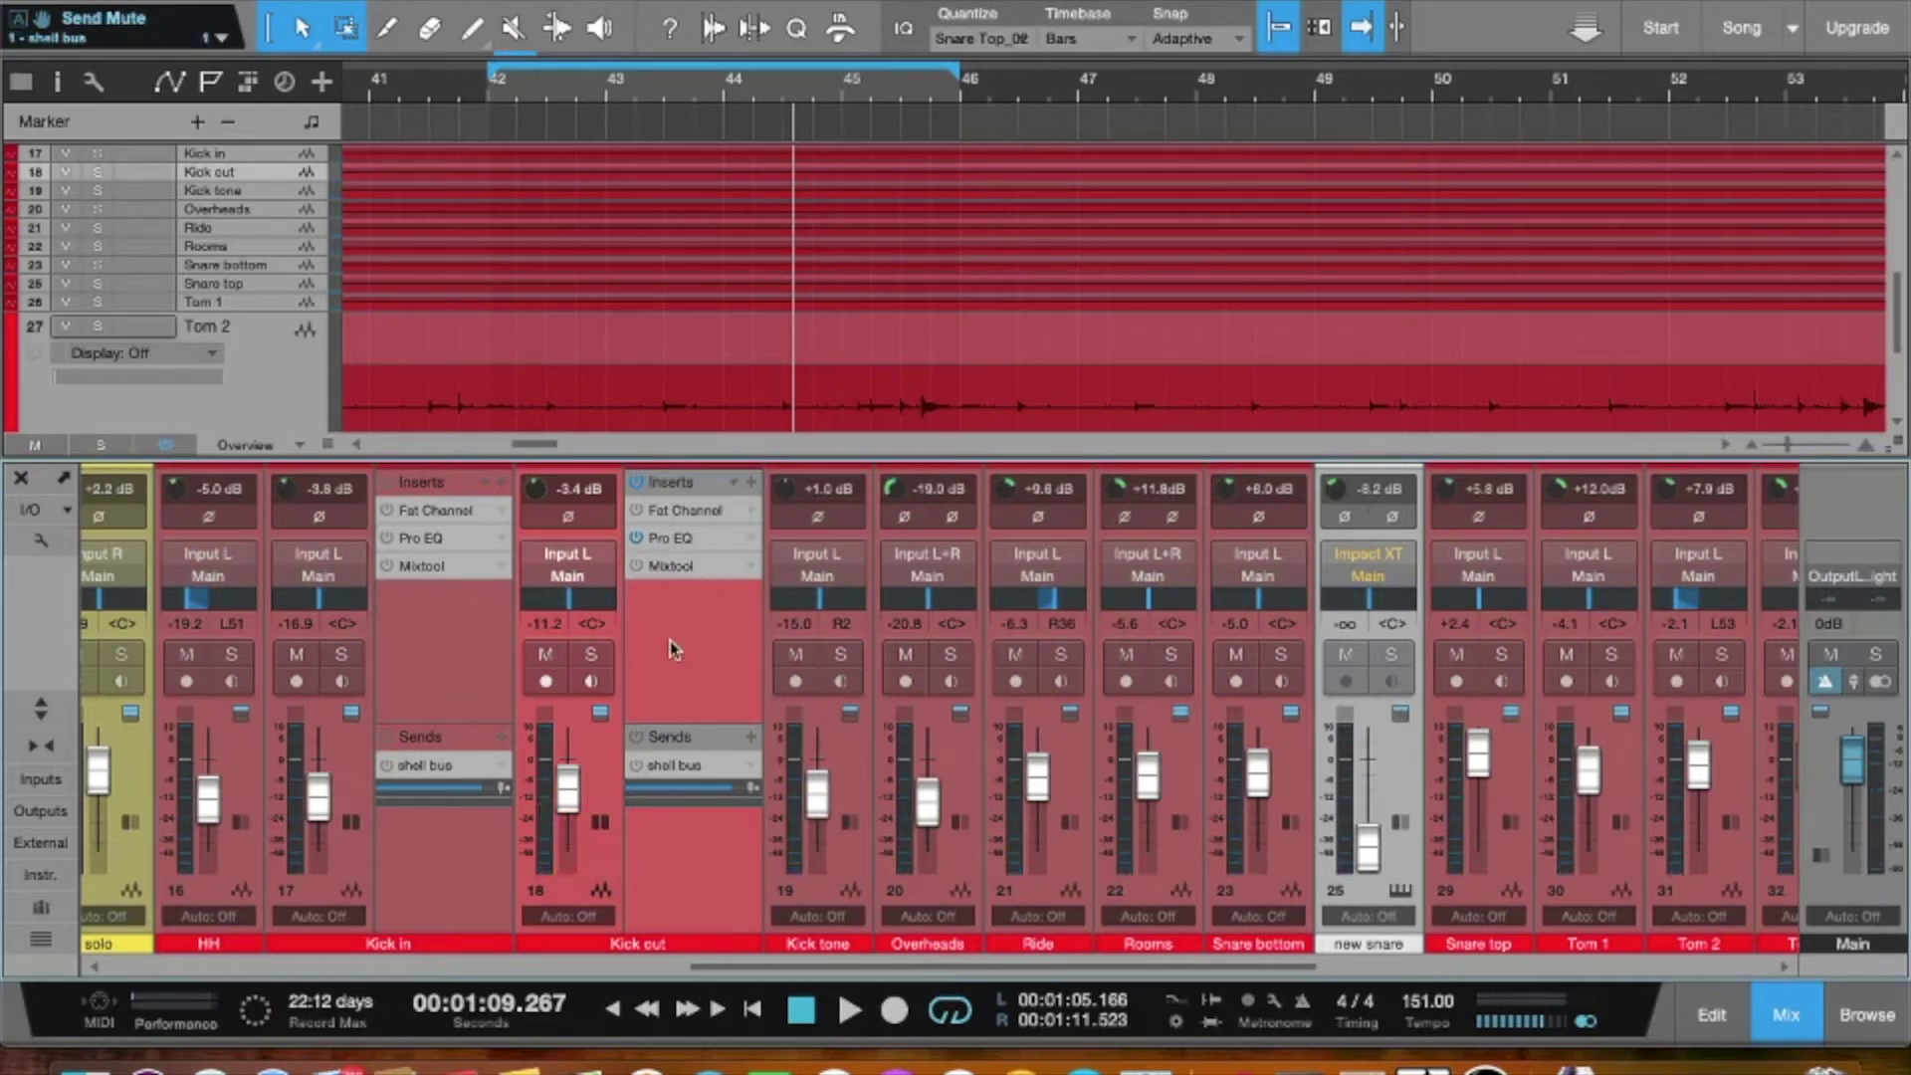
click(662, 538)
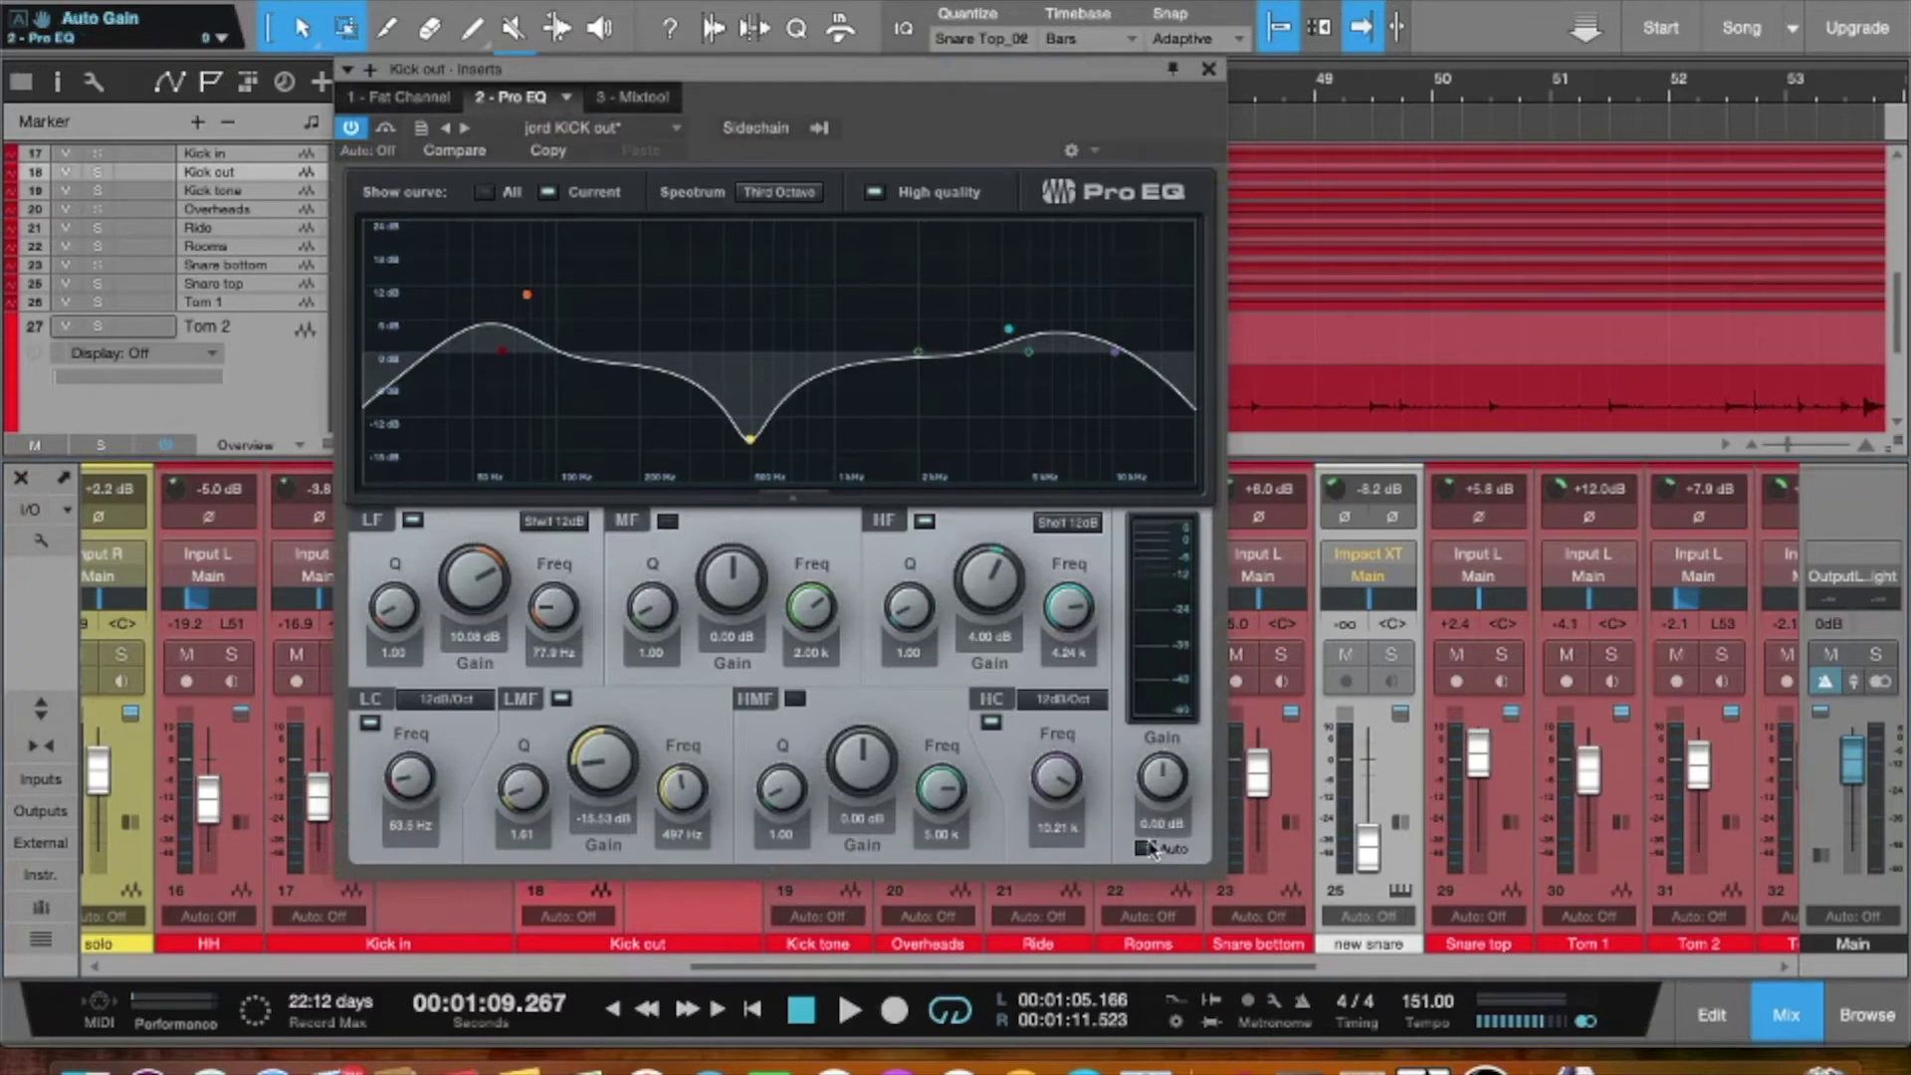
scroll(1162, 767, down, 5)
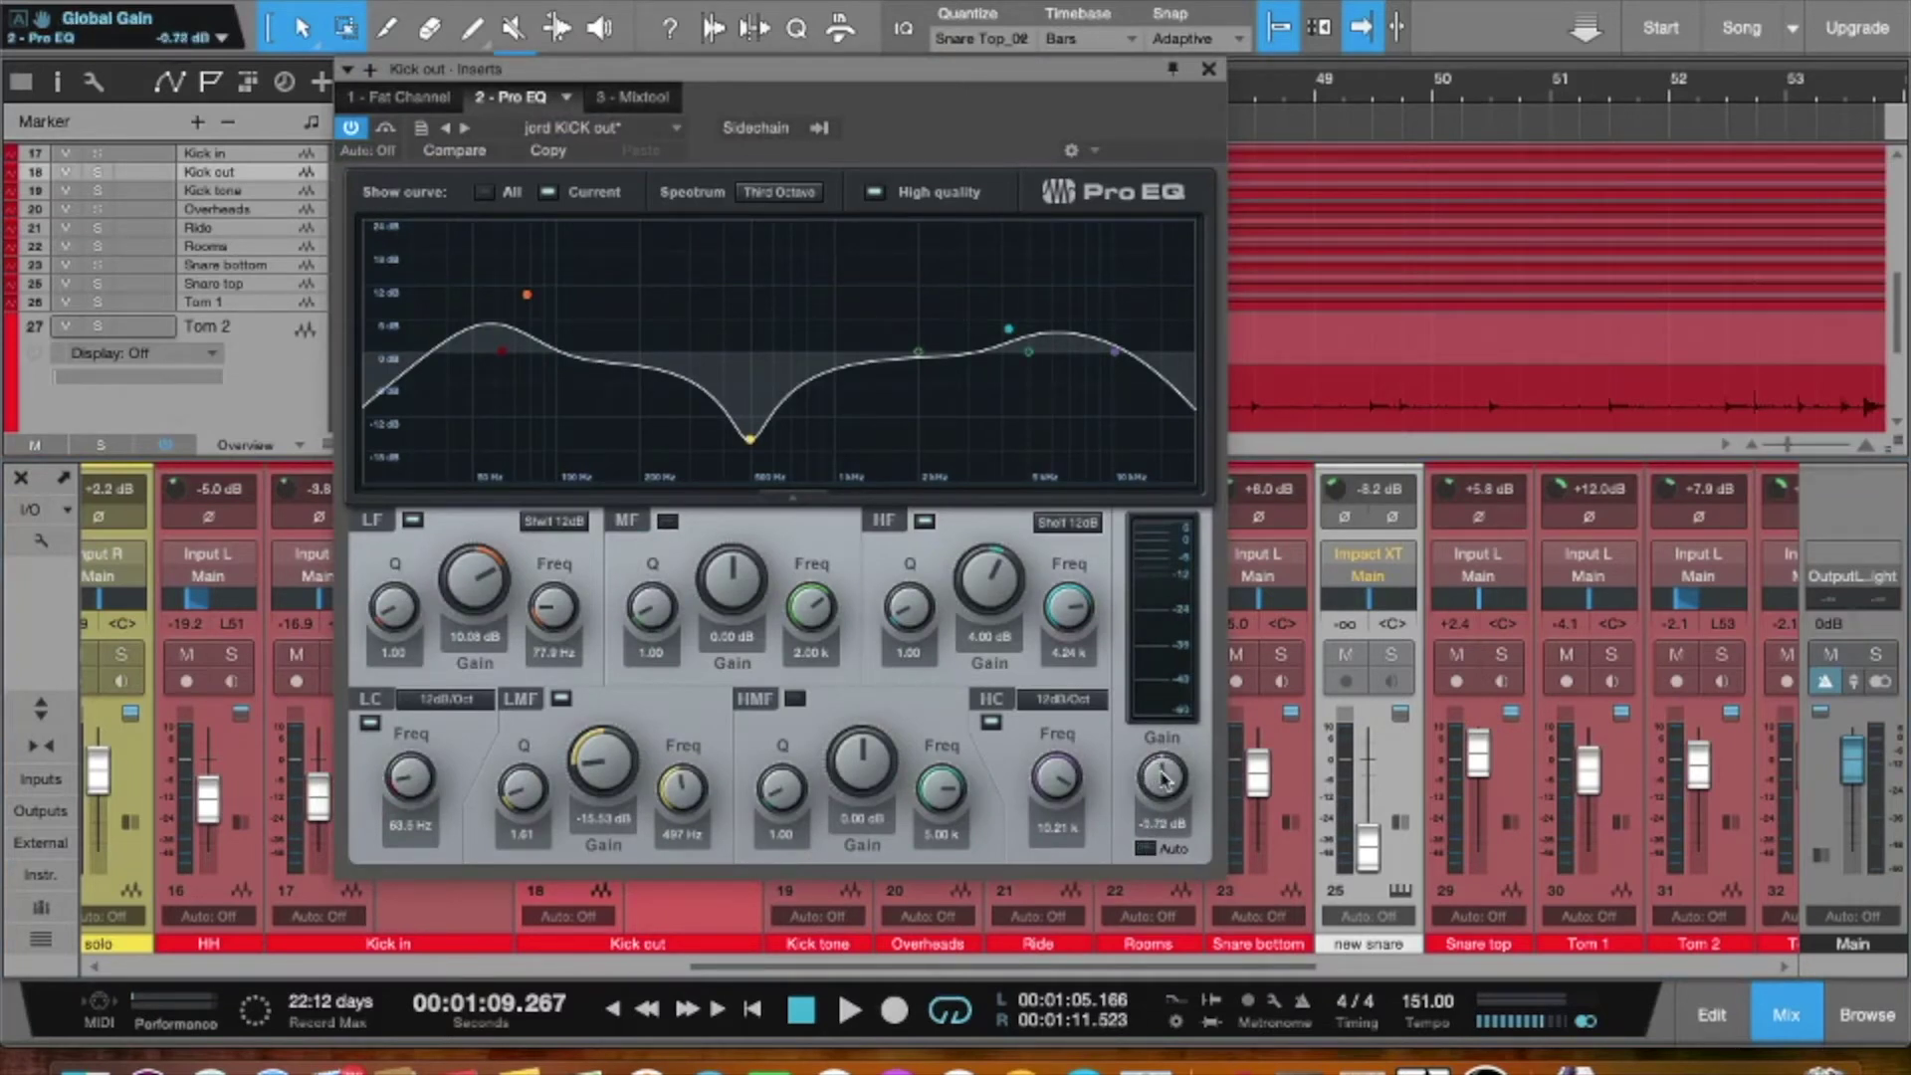
click(1209, 69)
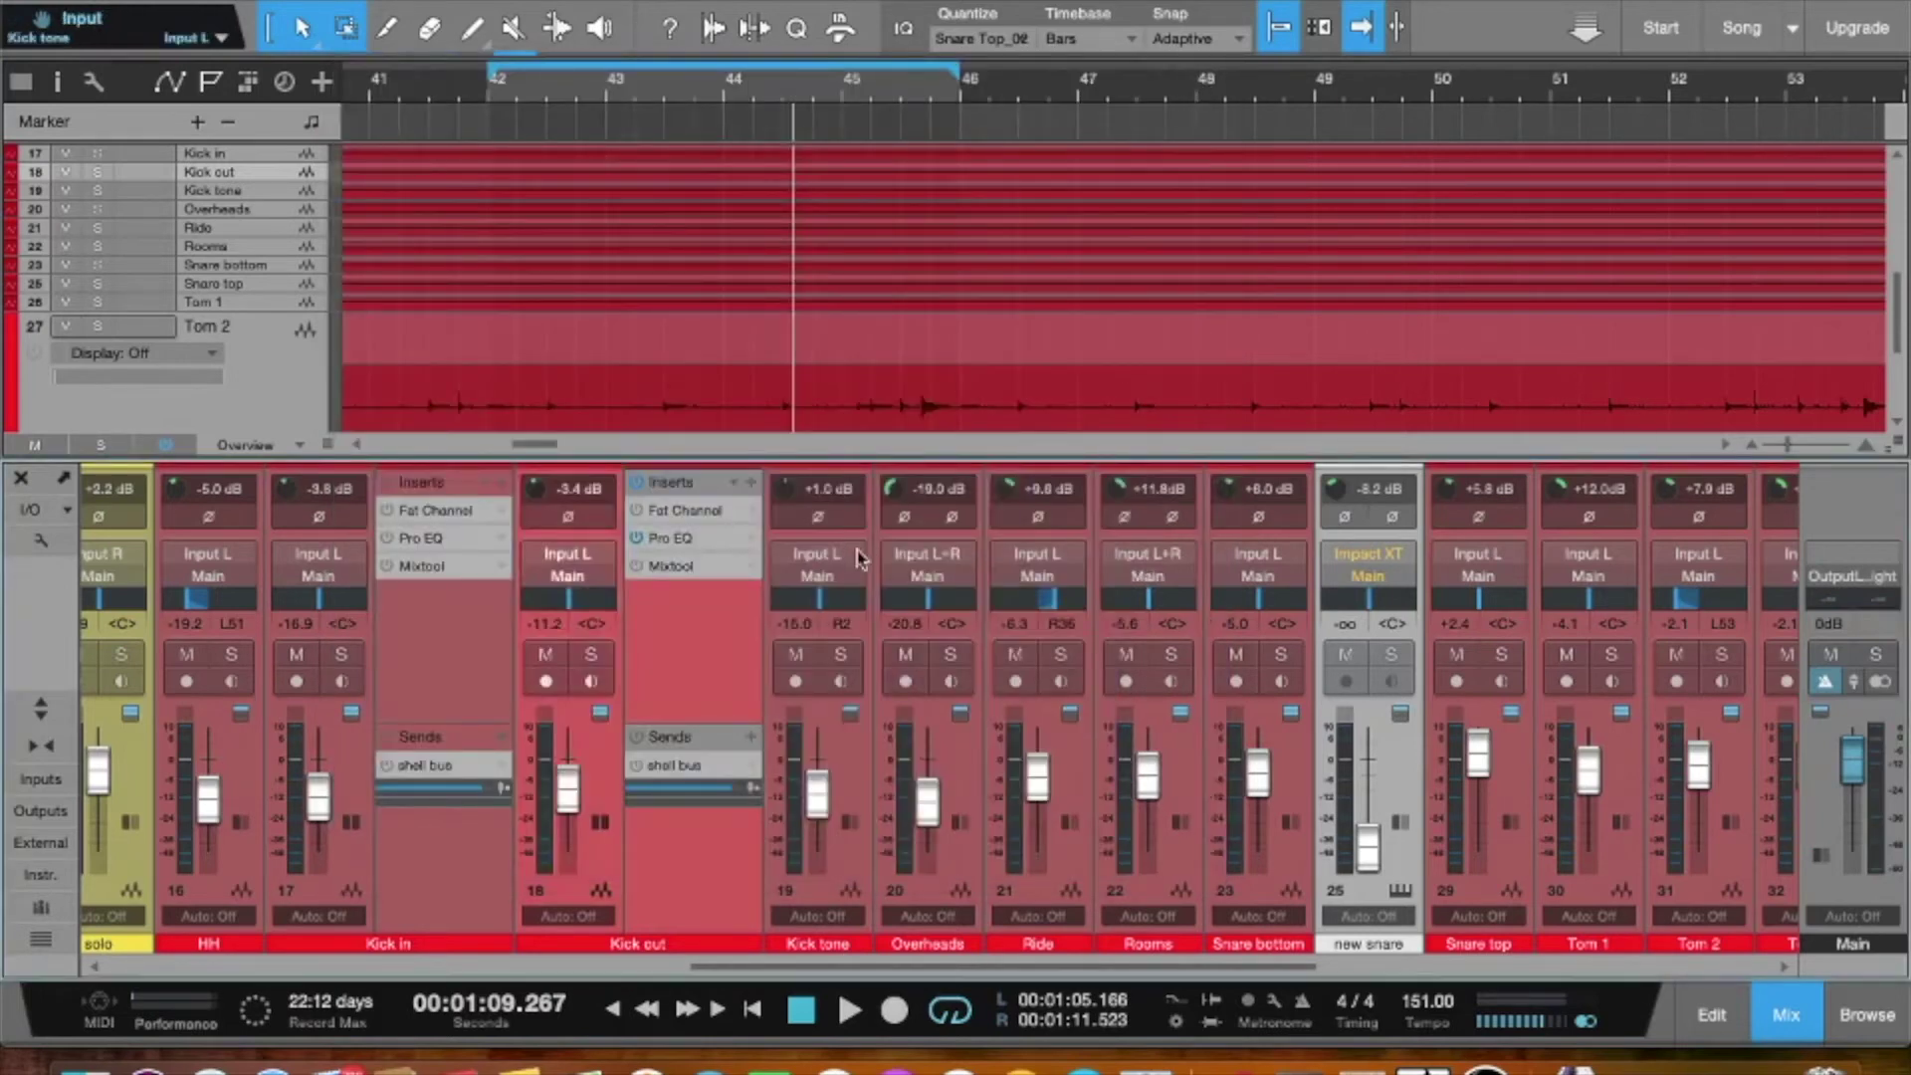
- Insert a Compressor on Kick out with the Drums > BD - Metal preset, then raise its fader to about -5 dB
click(738, 492)
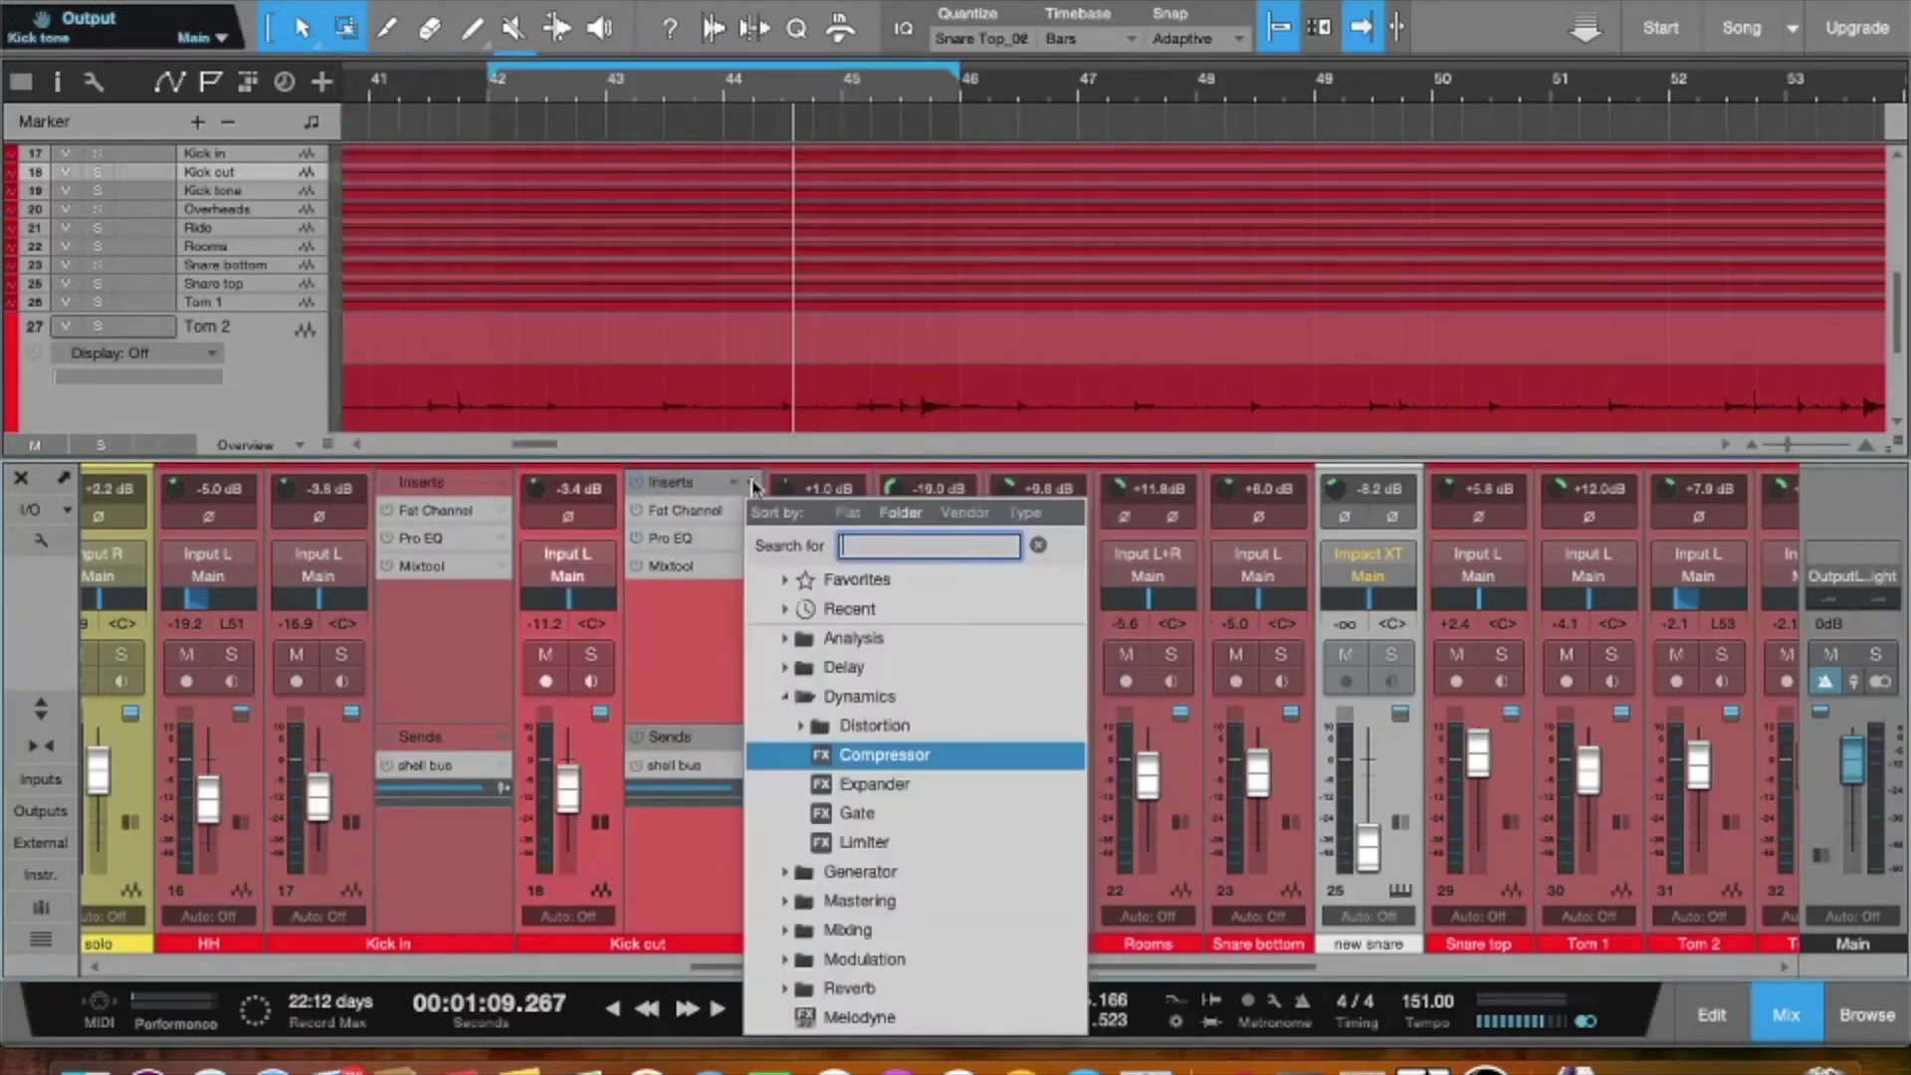
click(822, 752)
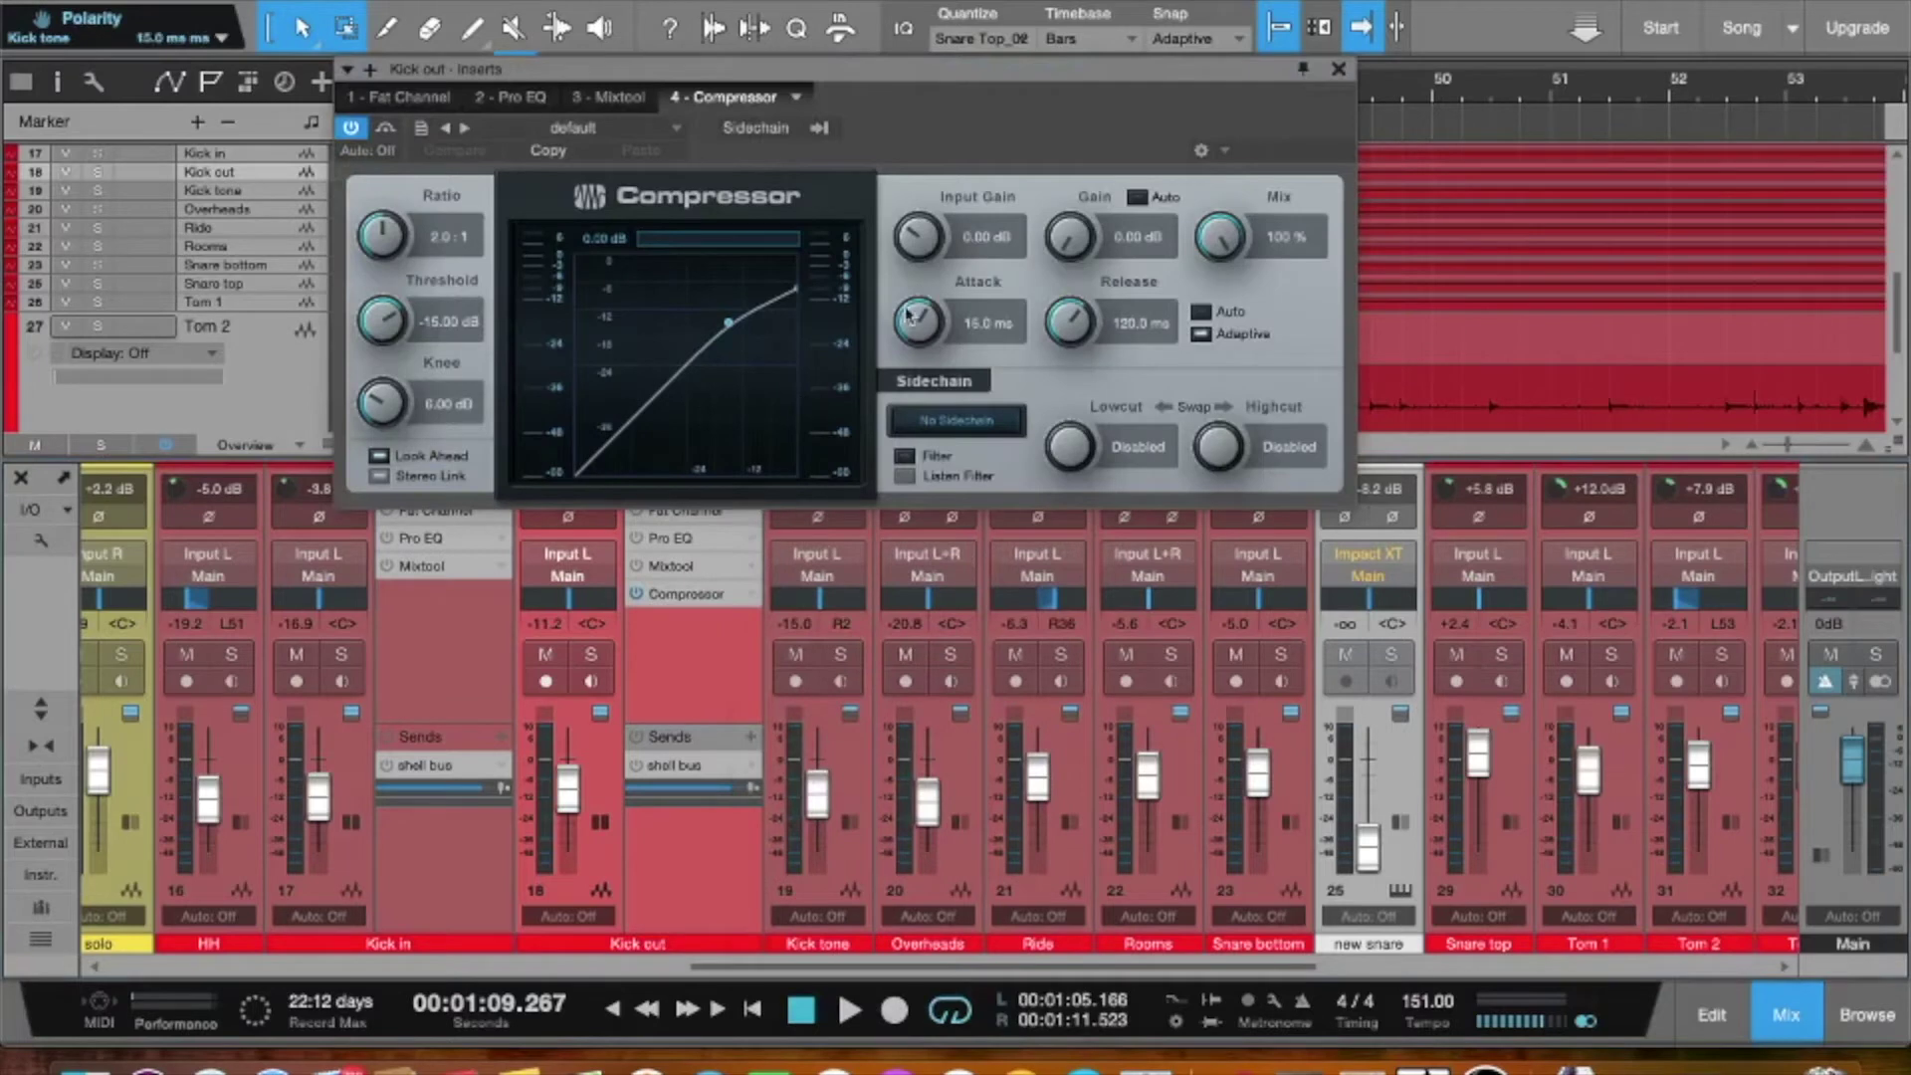
click(535, 128)
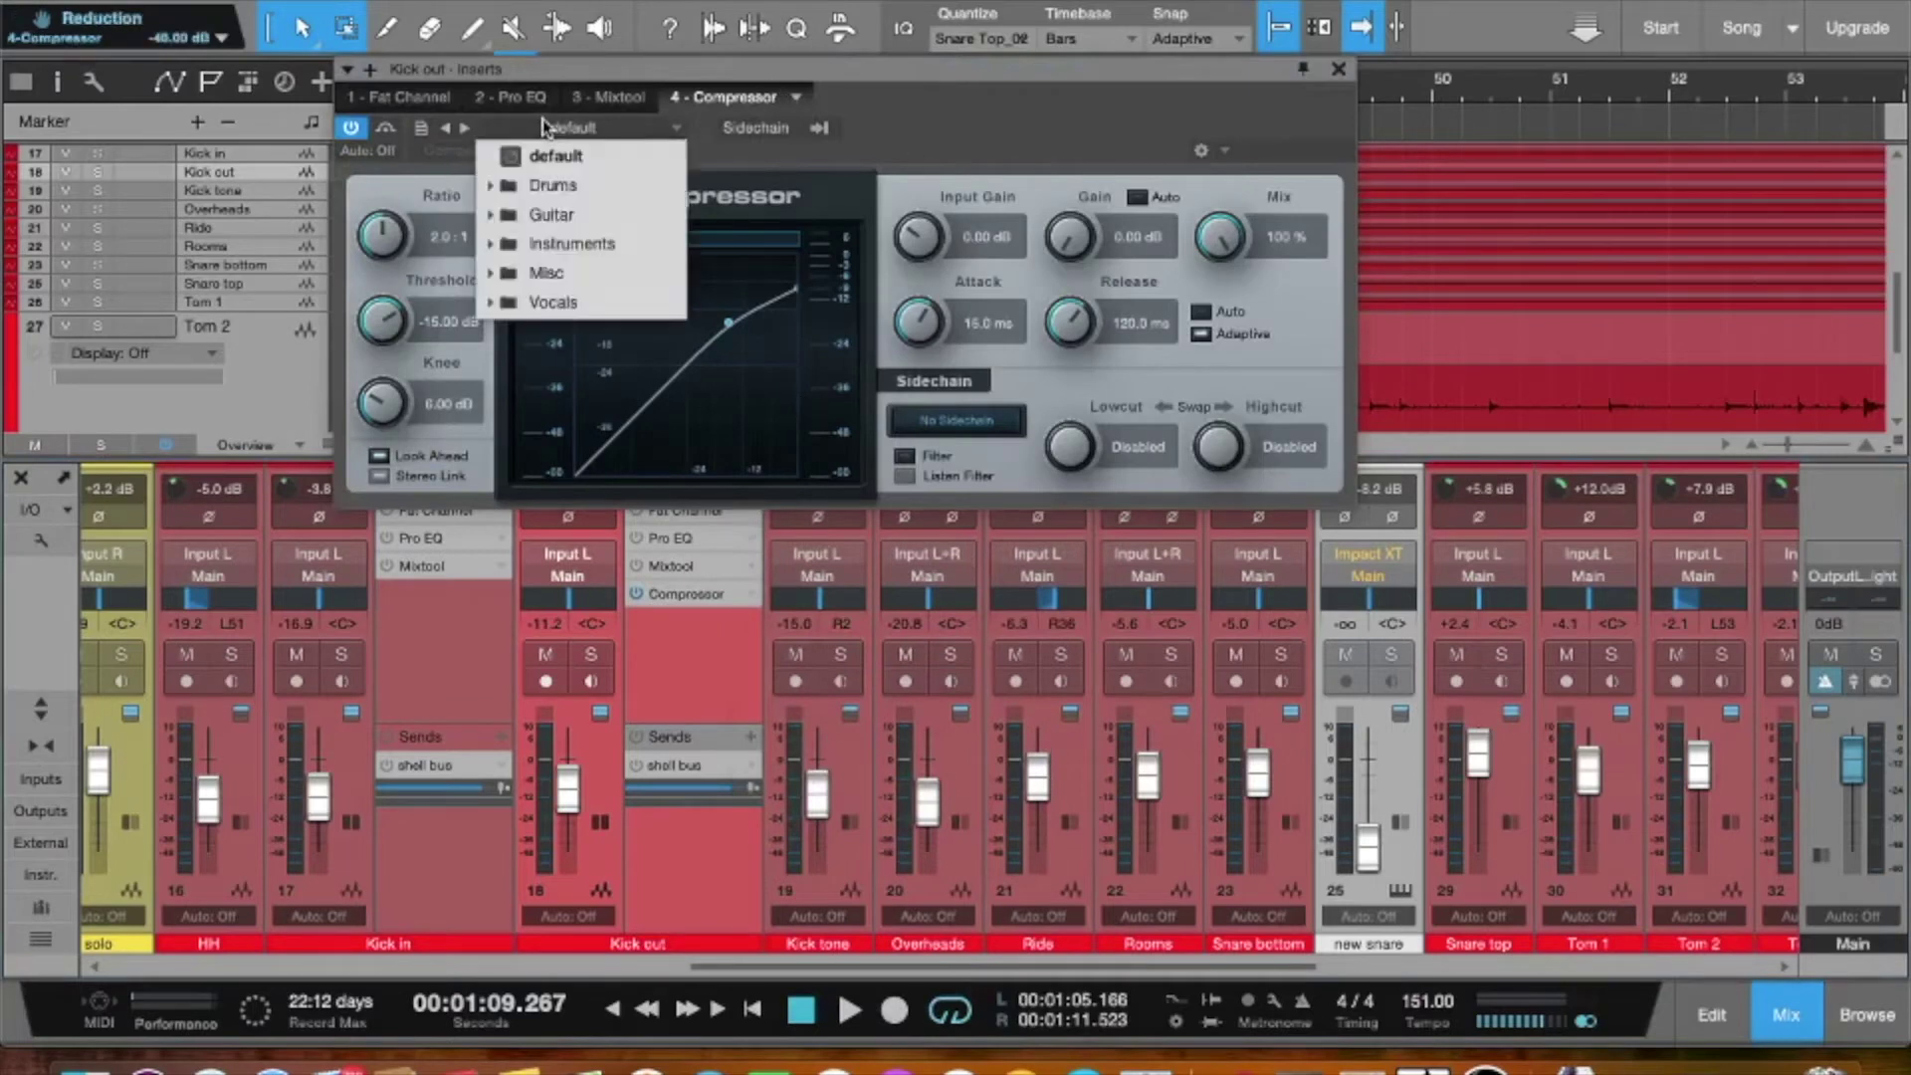
click(539, 187)
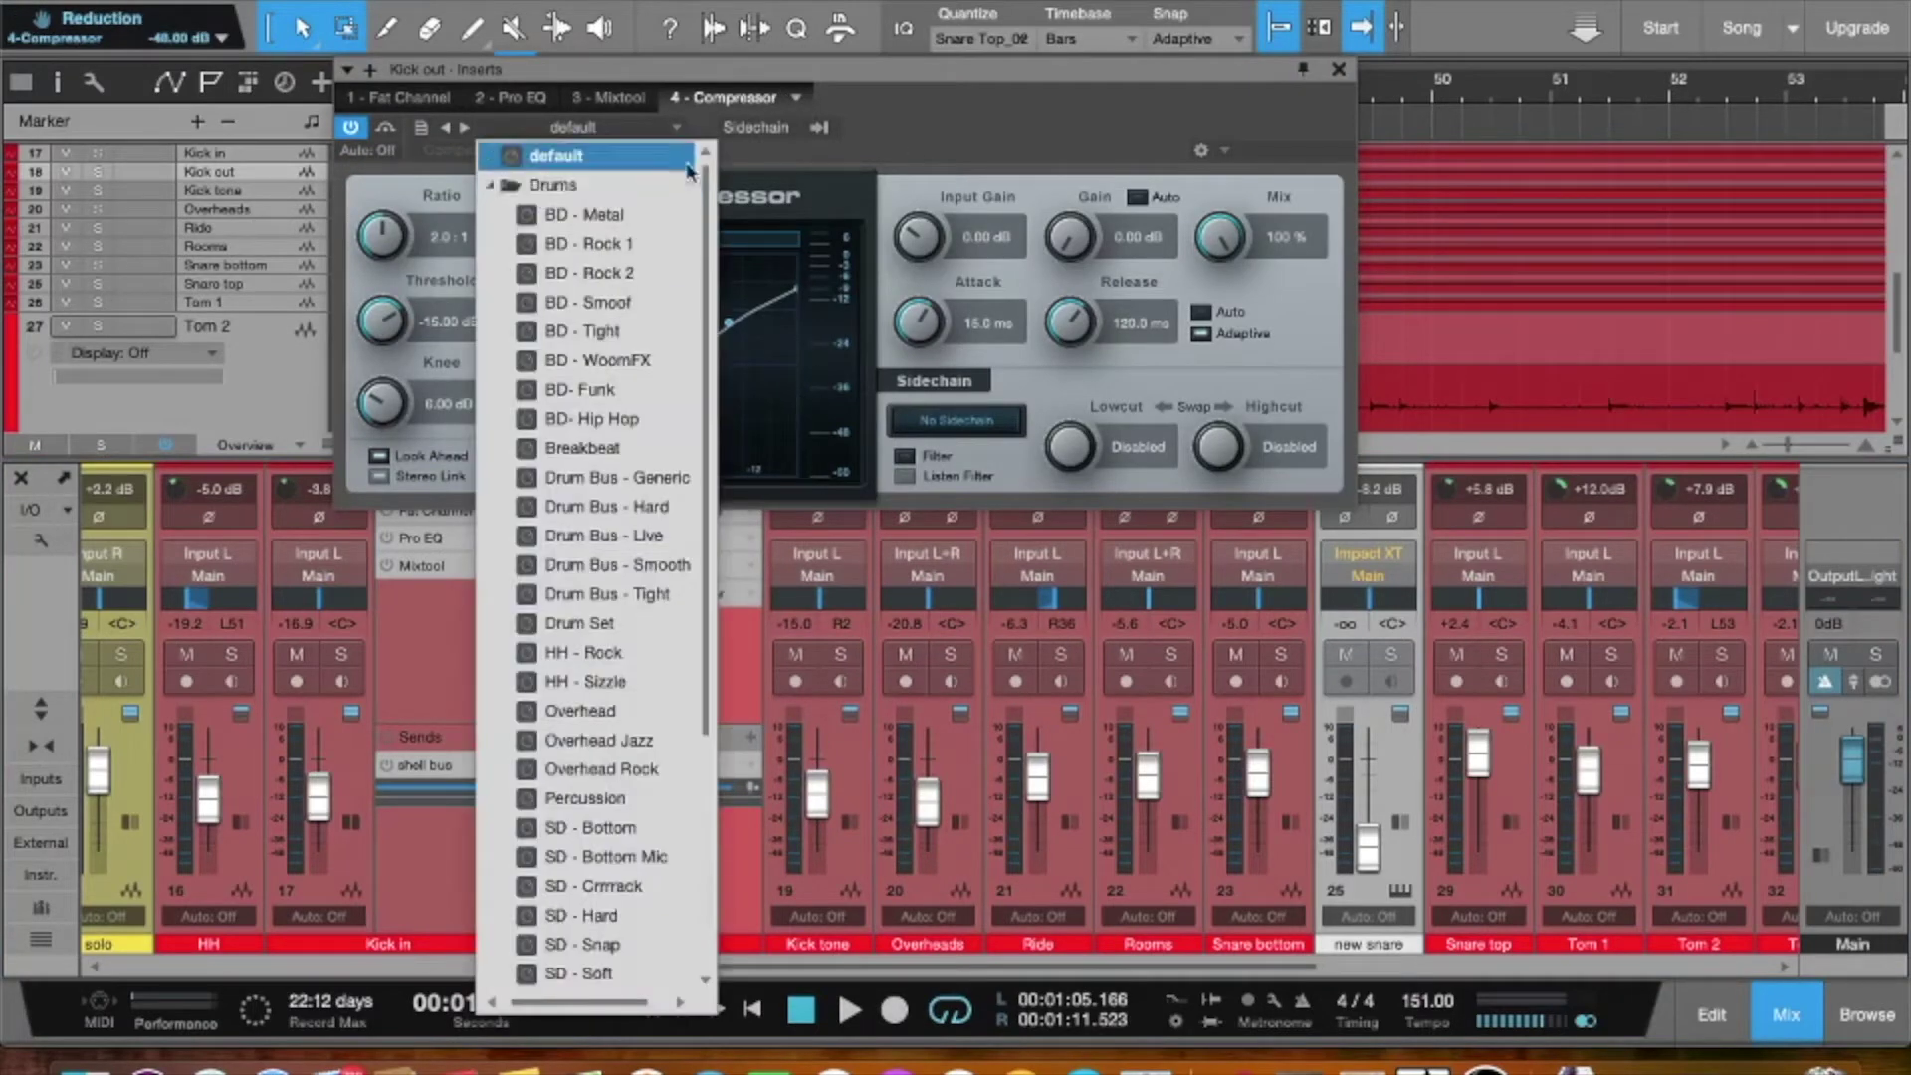
click(900, 115)
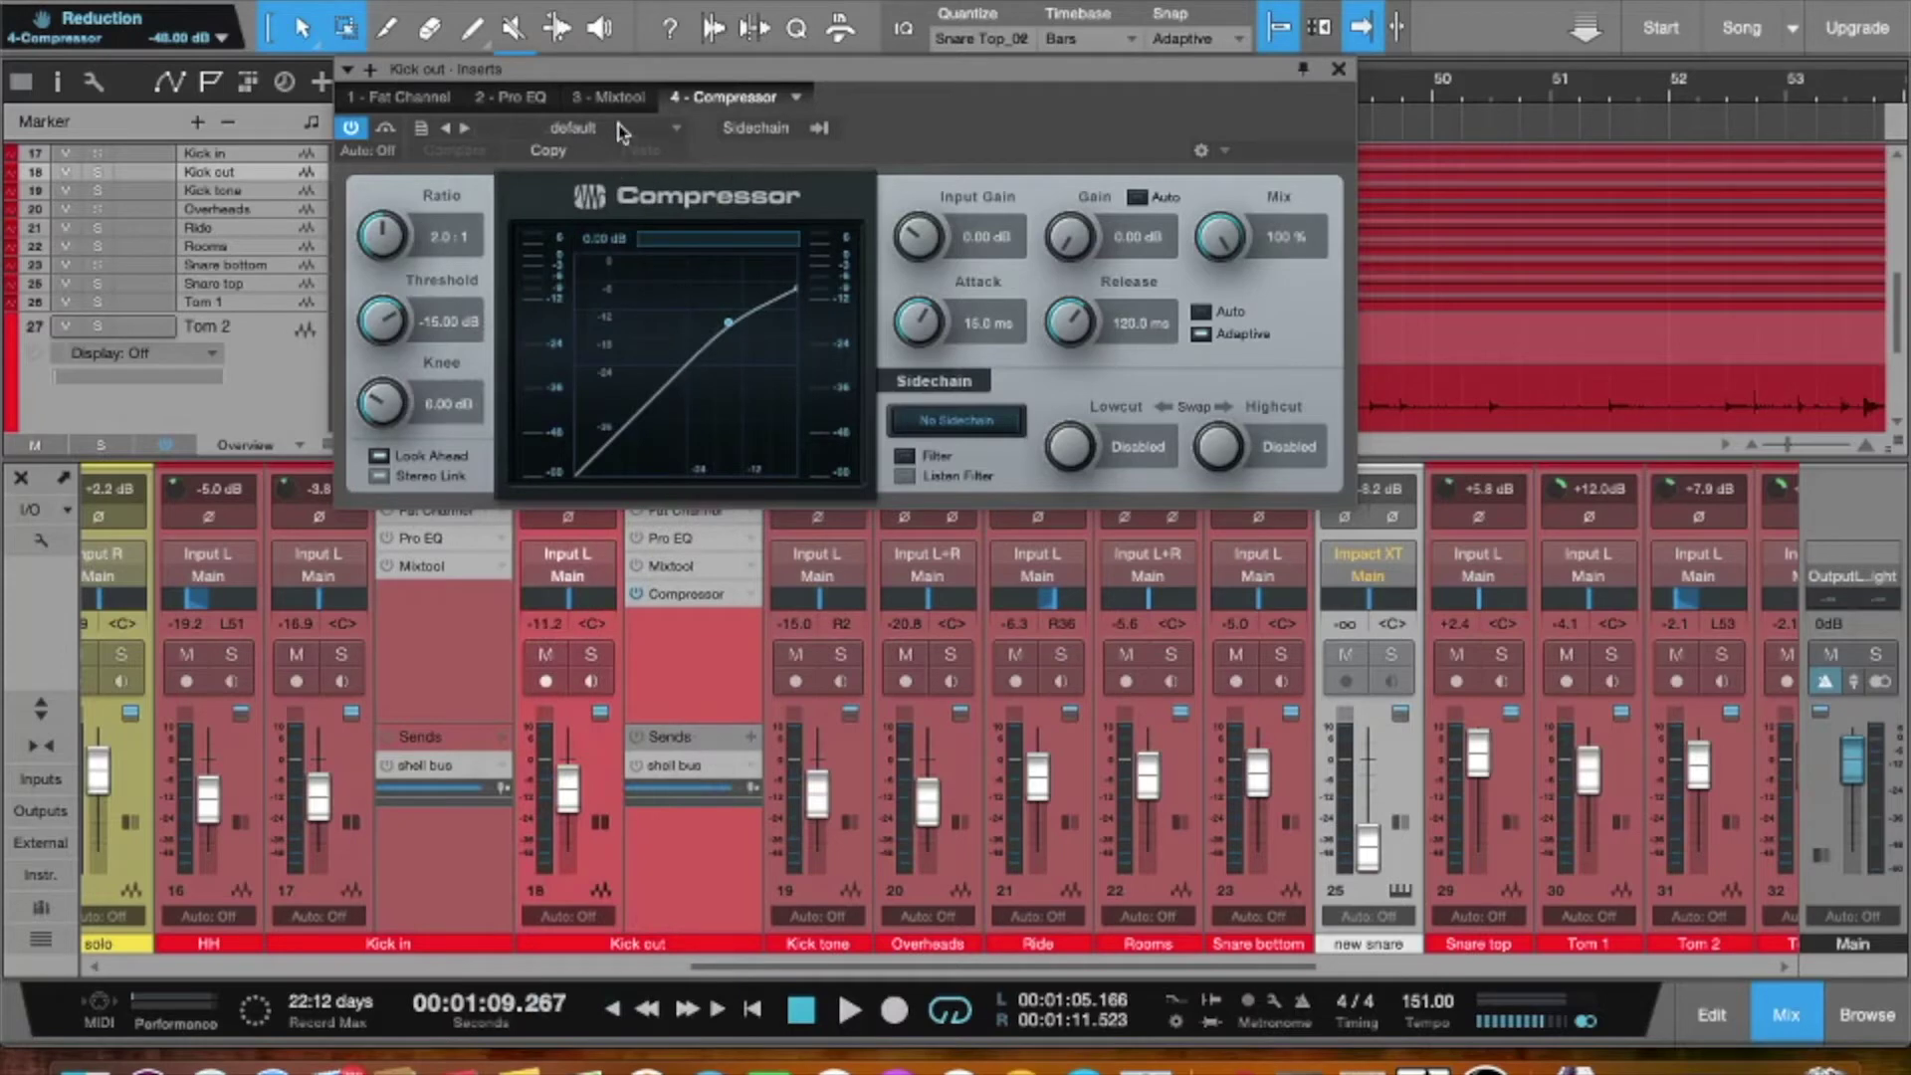
click(629, 127)
click(591, 215)
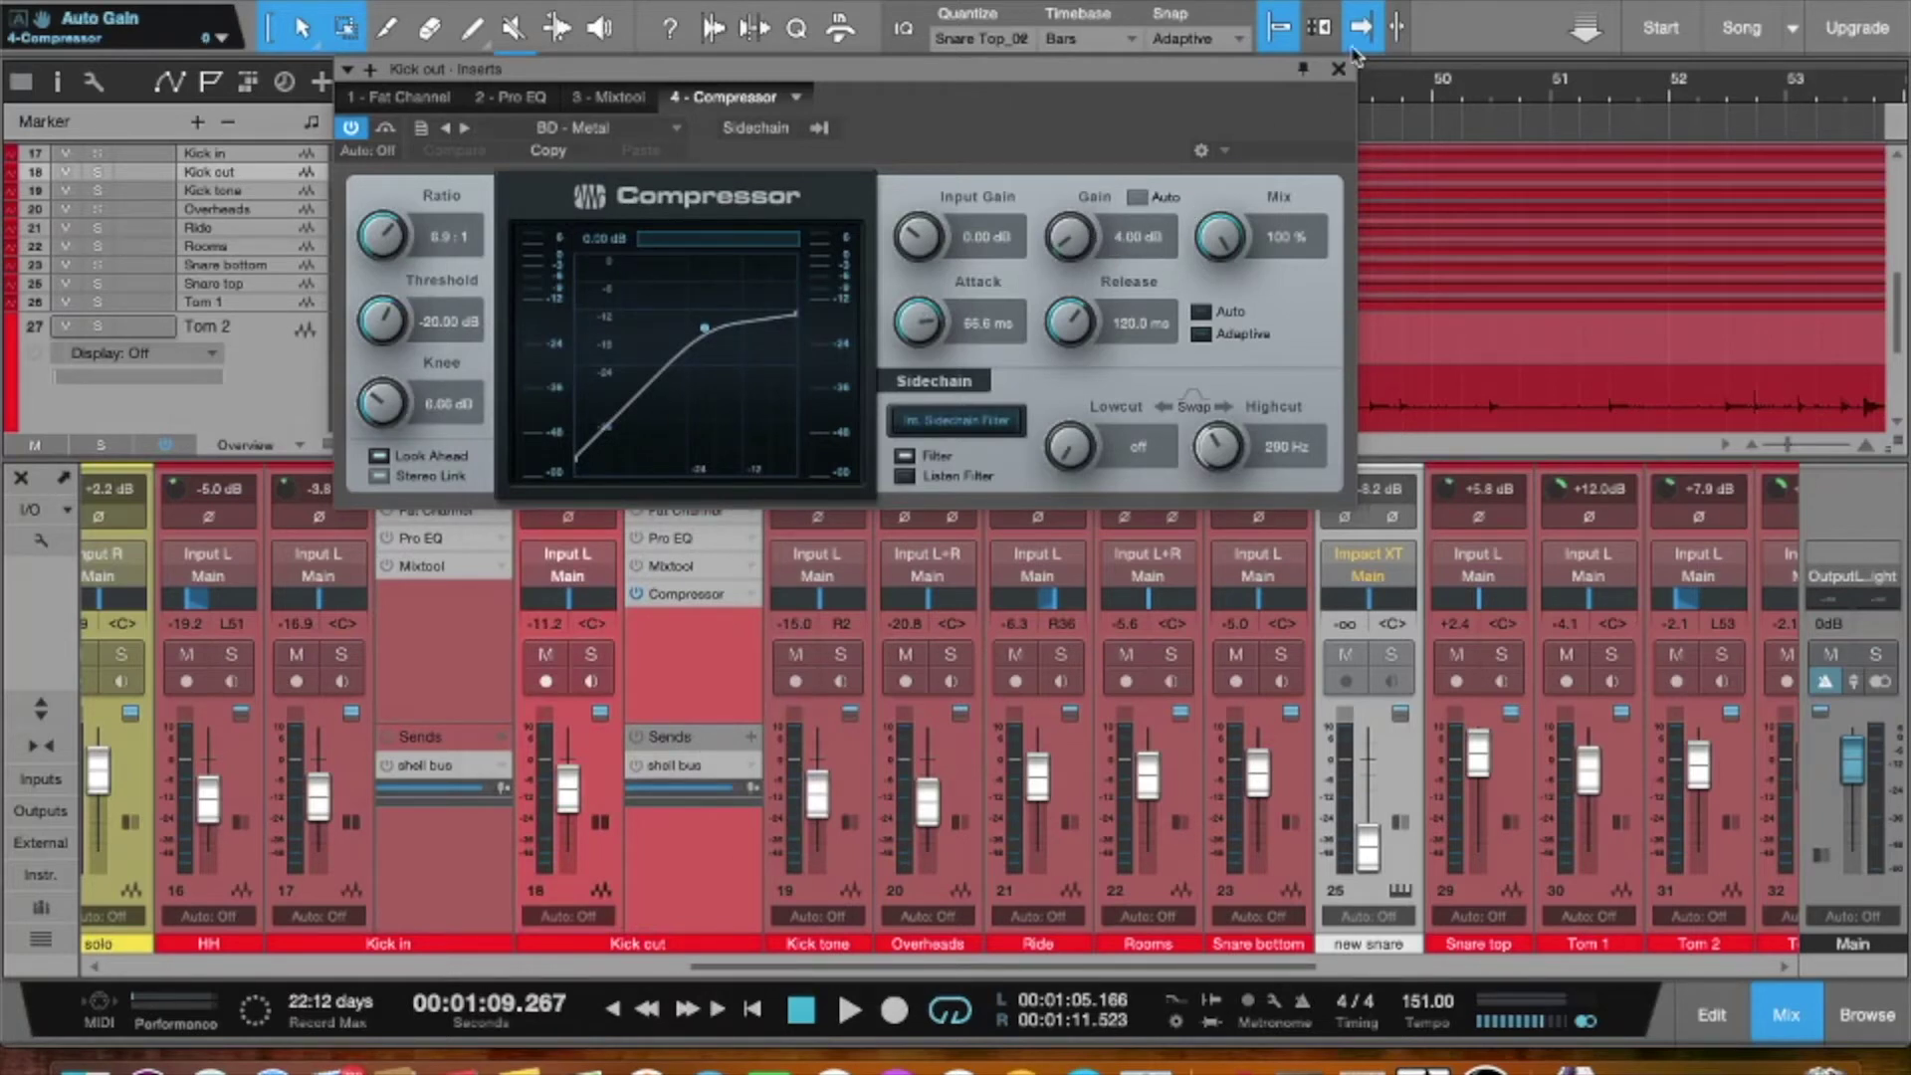
click(1341, 72)
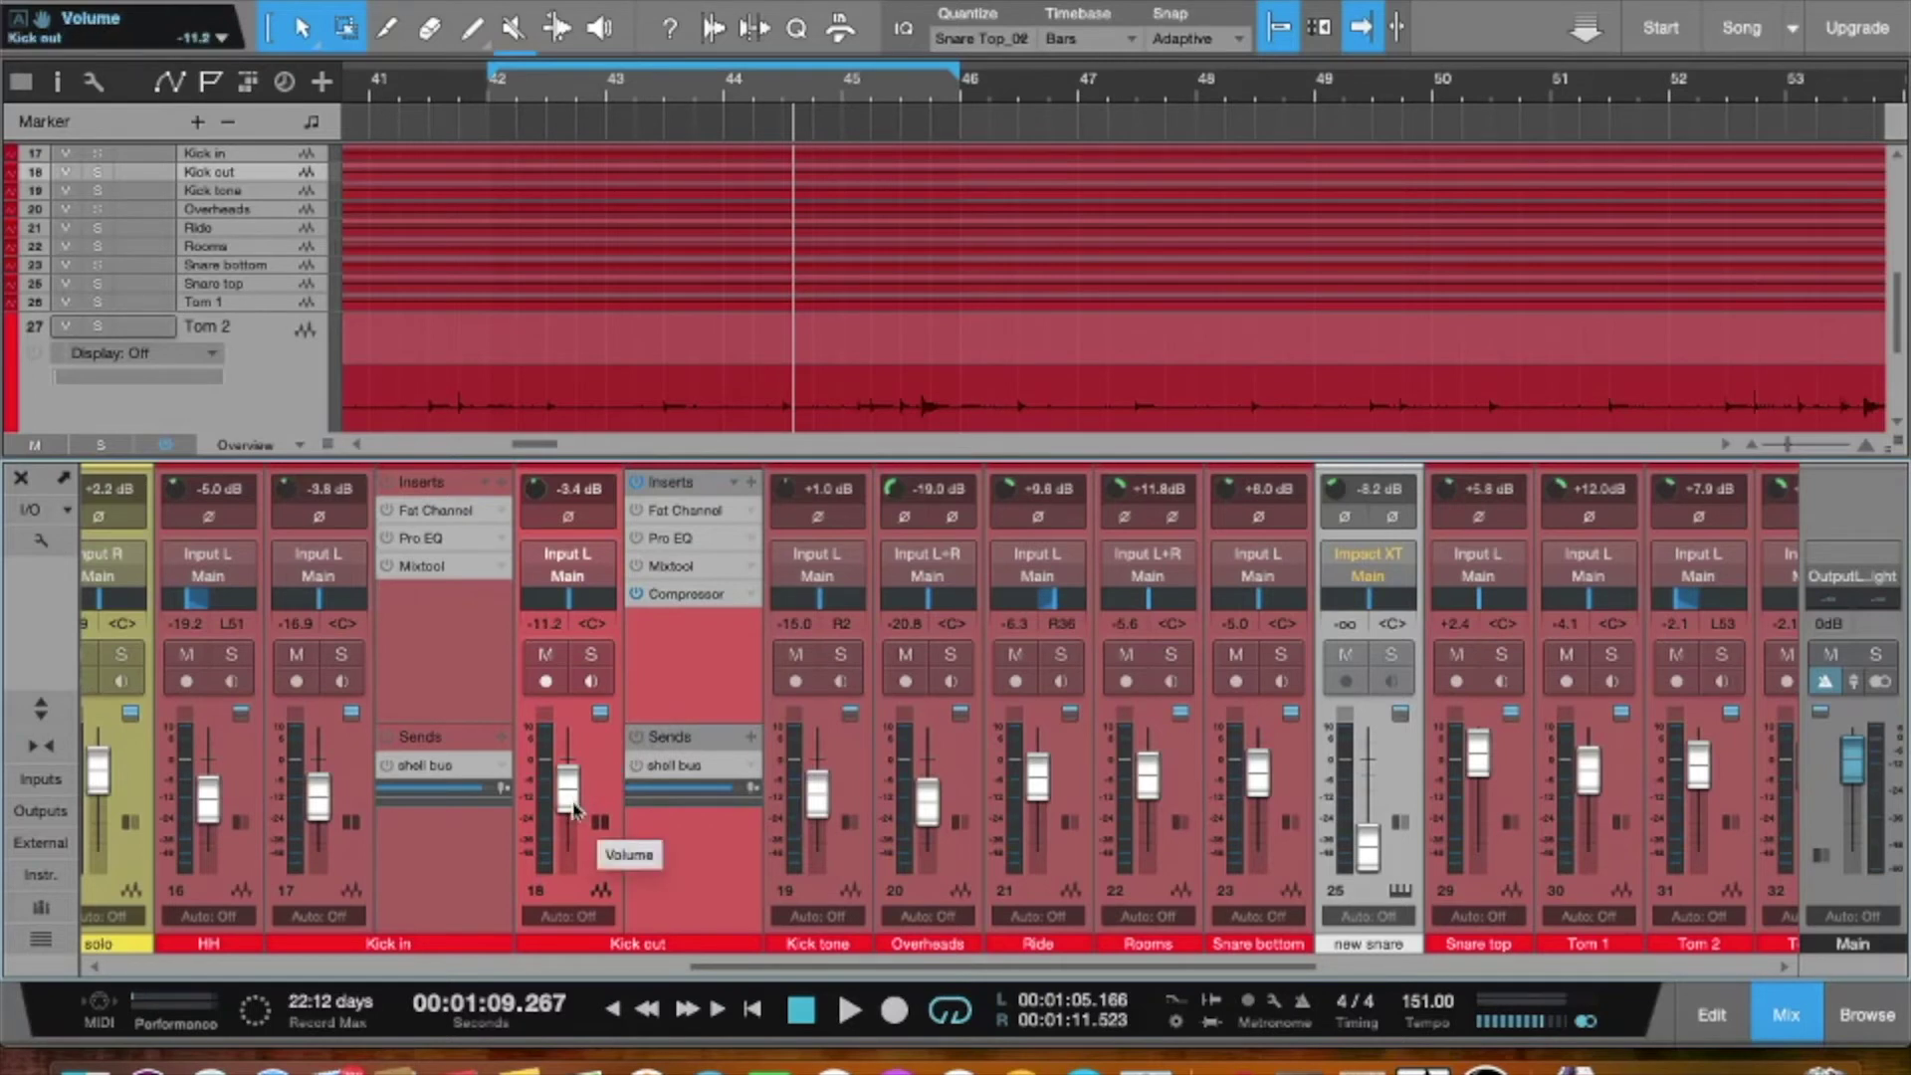
drag(573, 808, 575, 802)
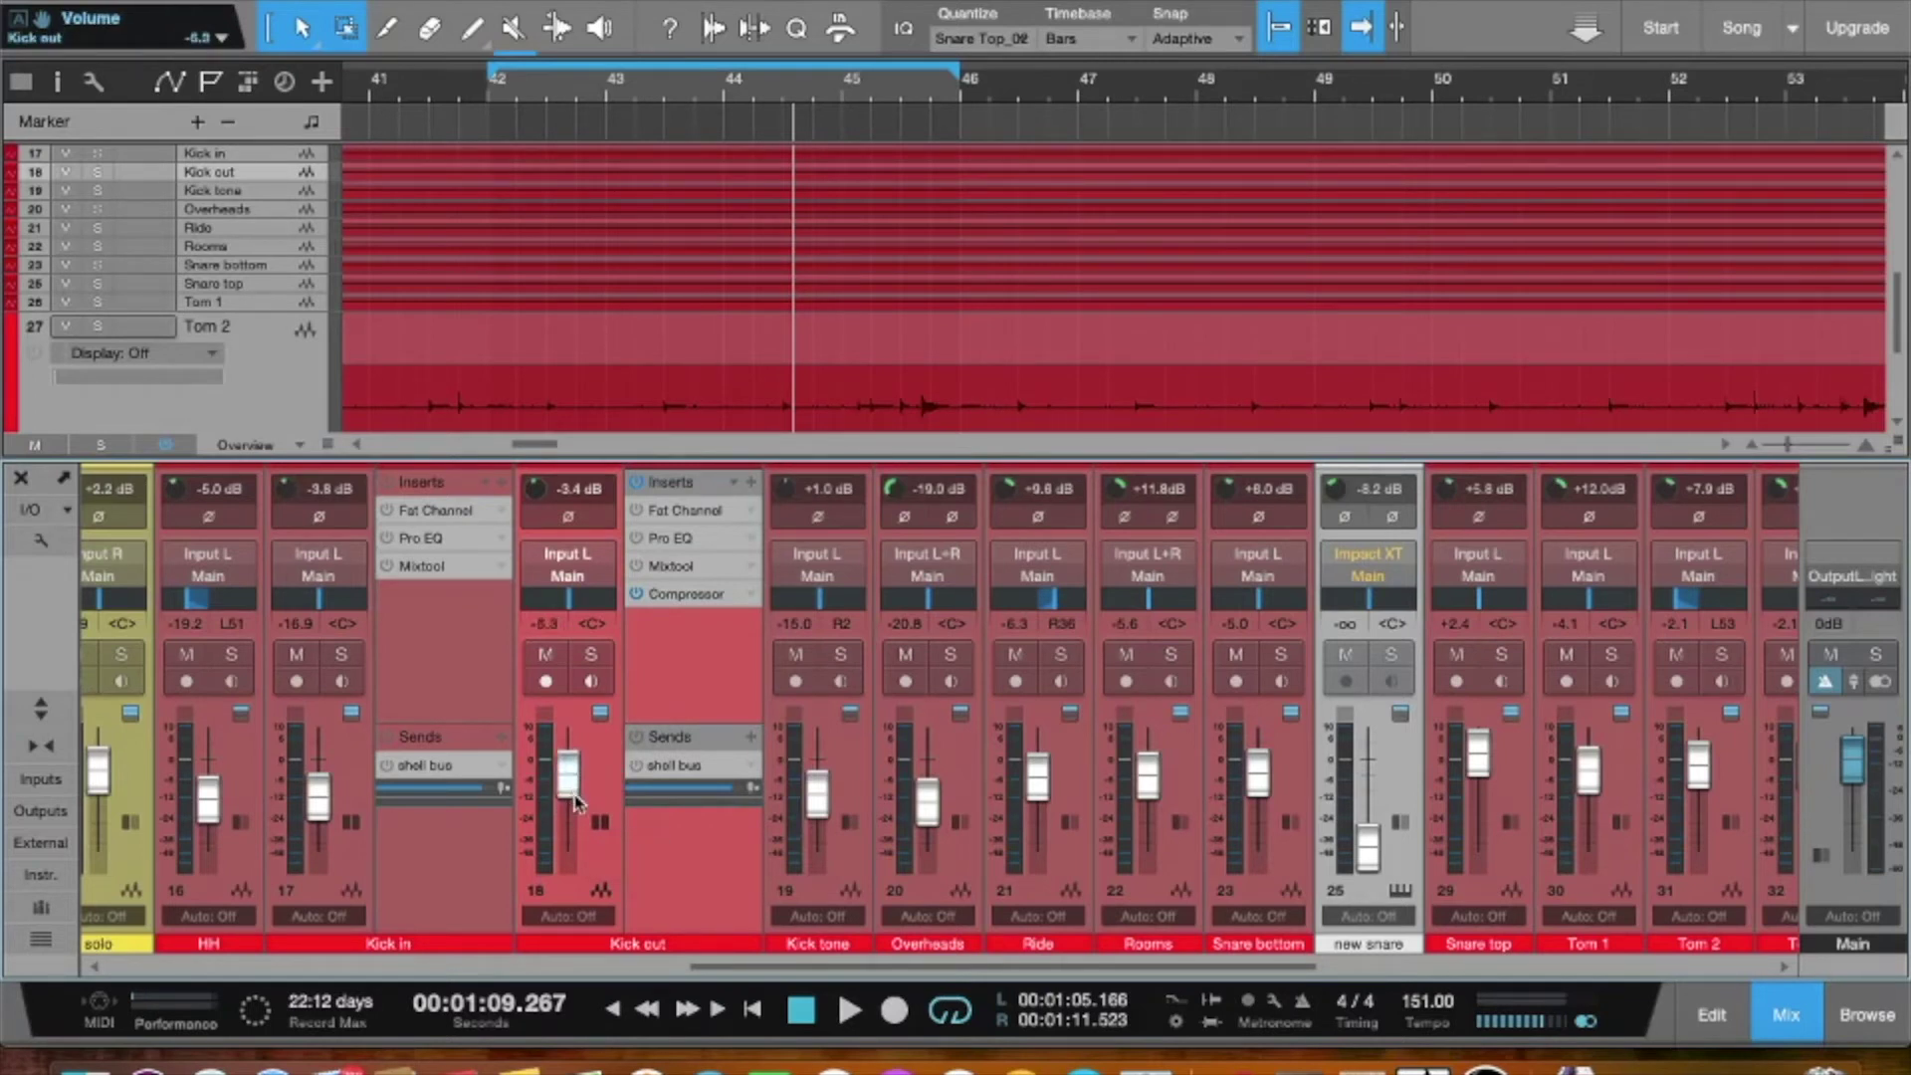
- Select the Main output channel, then the Kick in channel
click(1865, 527)
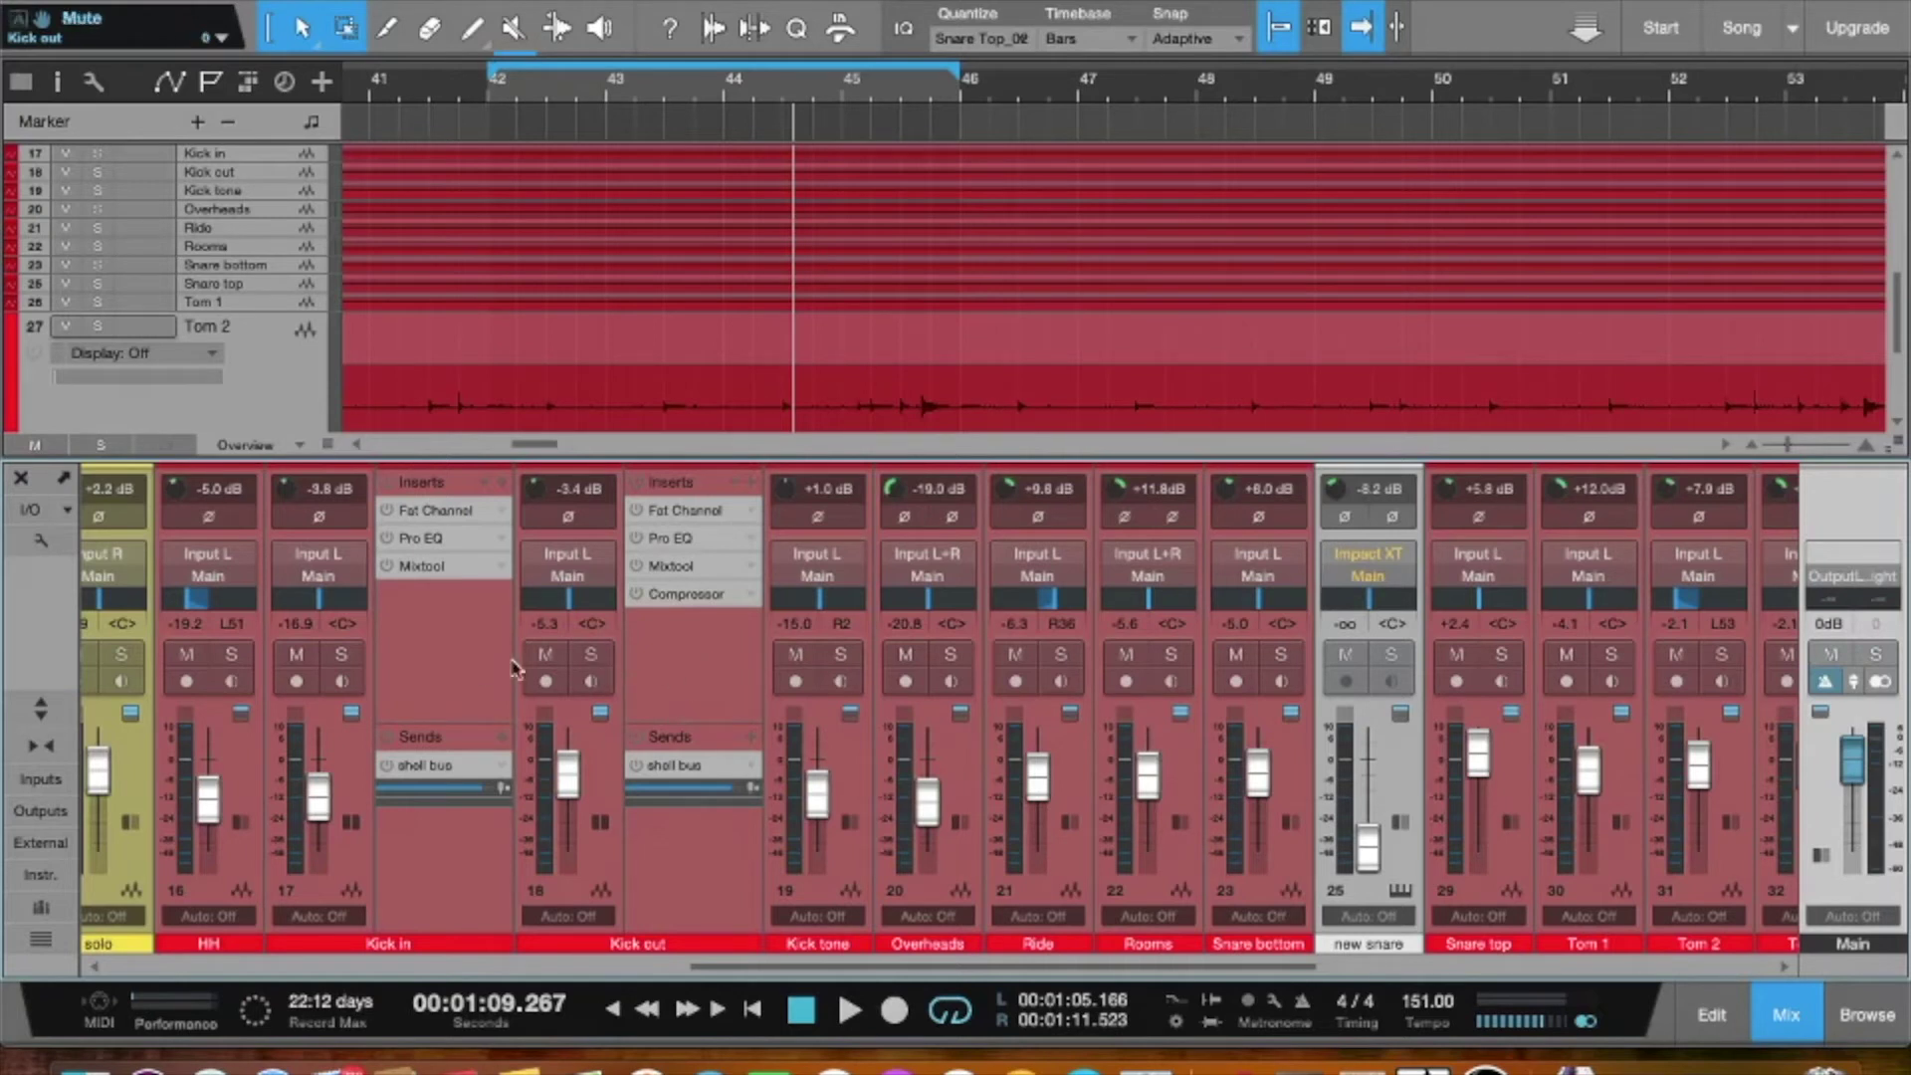
click(465, 677)
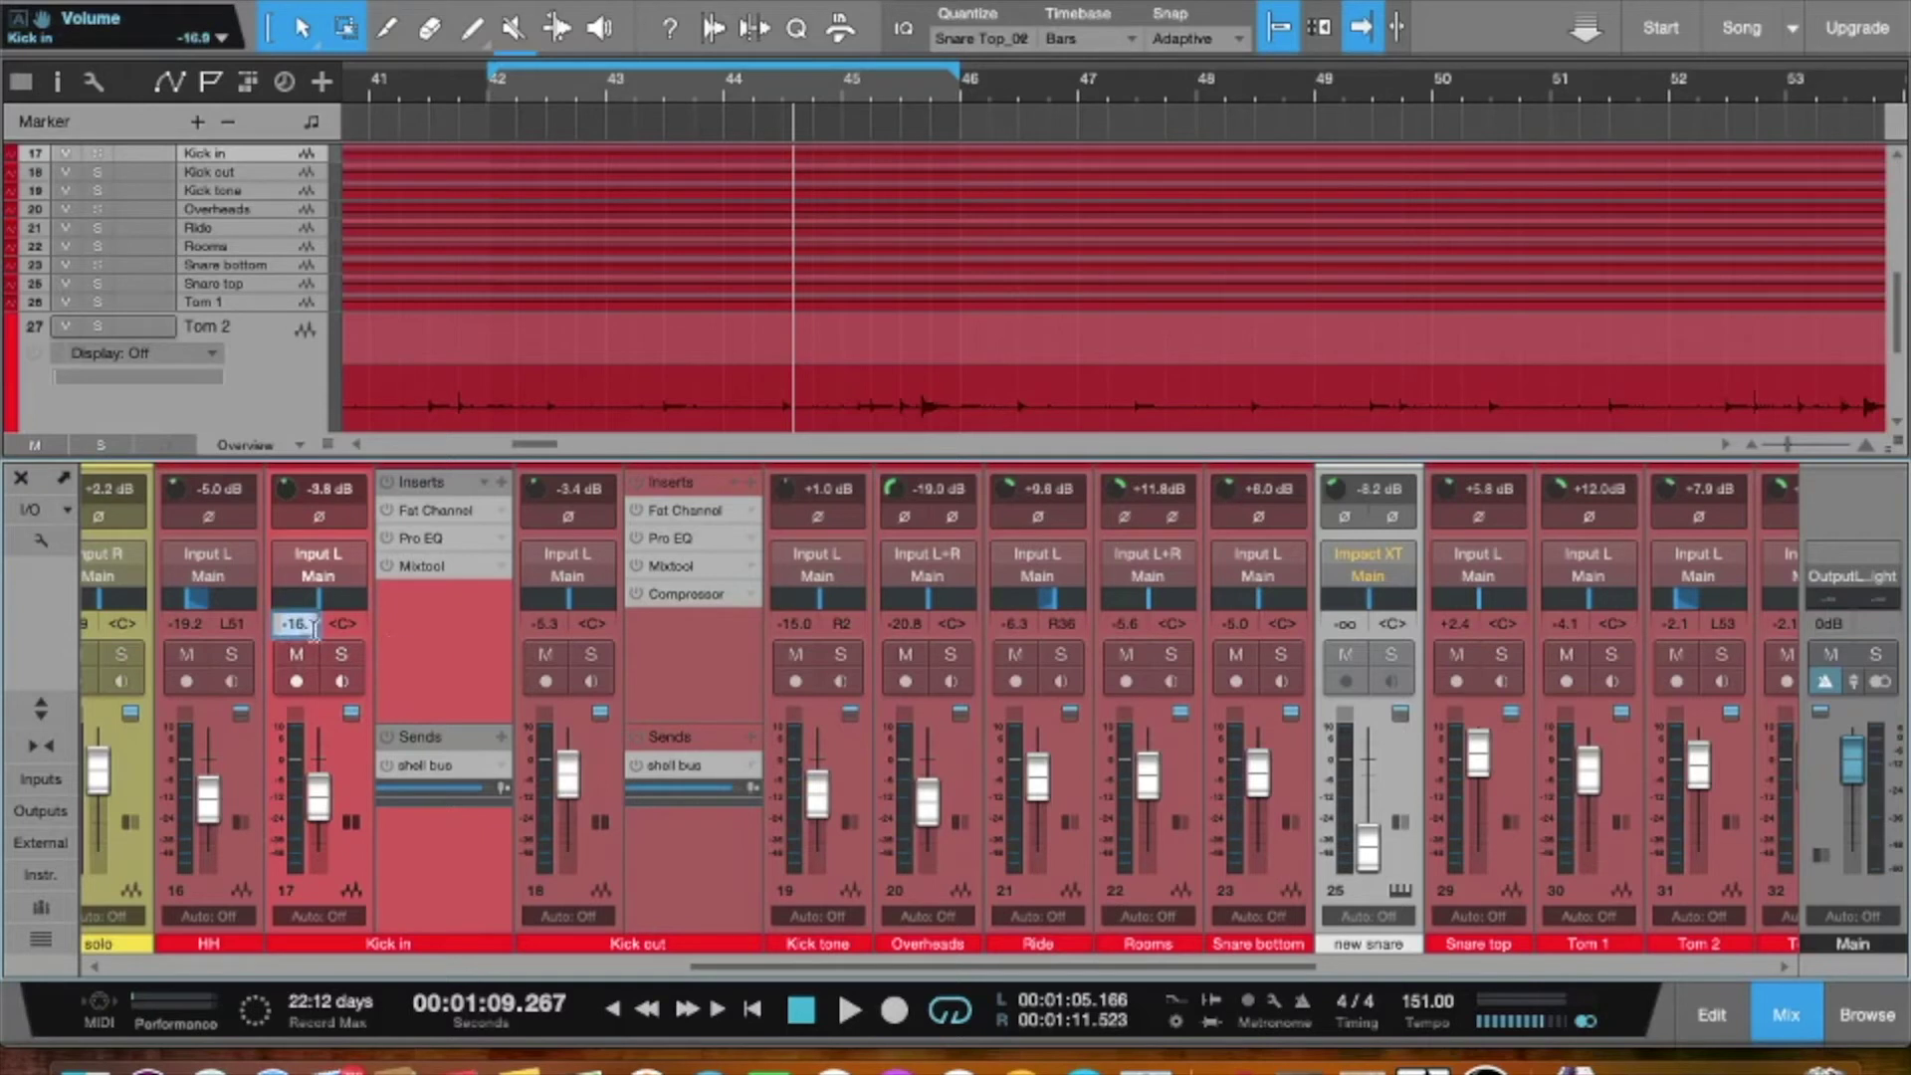
- Raise Kick in's fader to -2.5 dB and trim its input gain from -3.8 to -5.8 dB
key(Return)
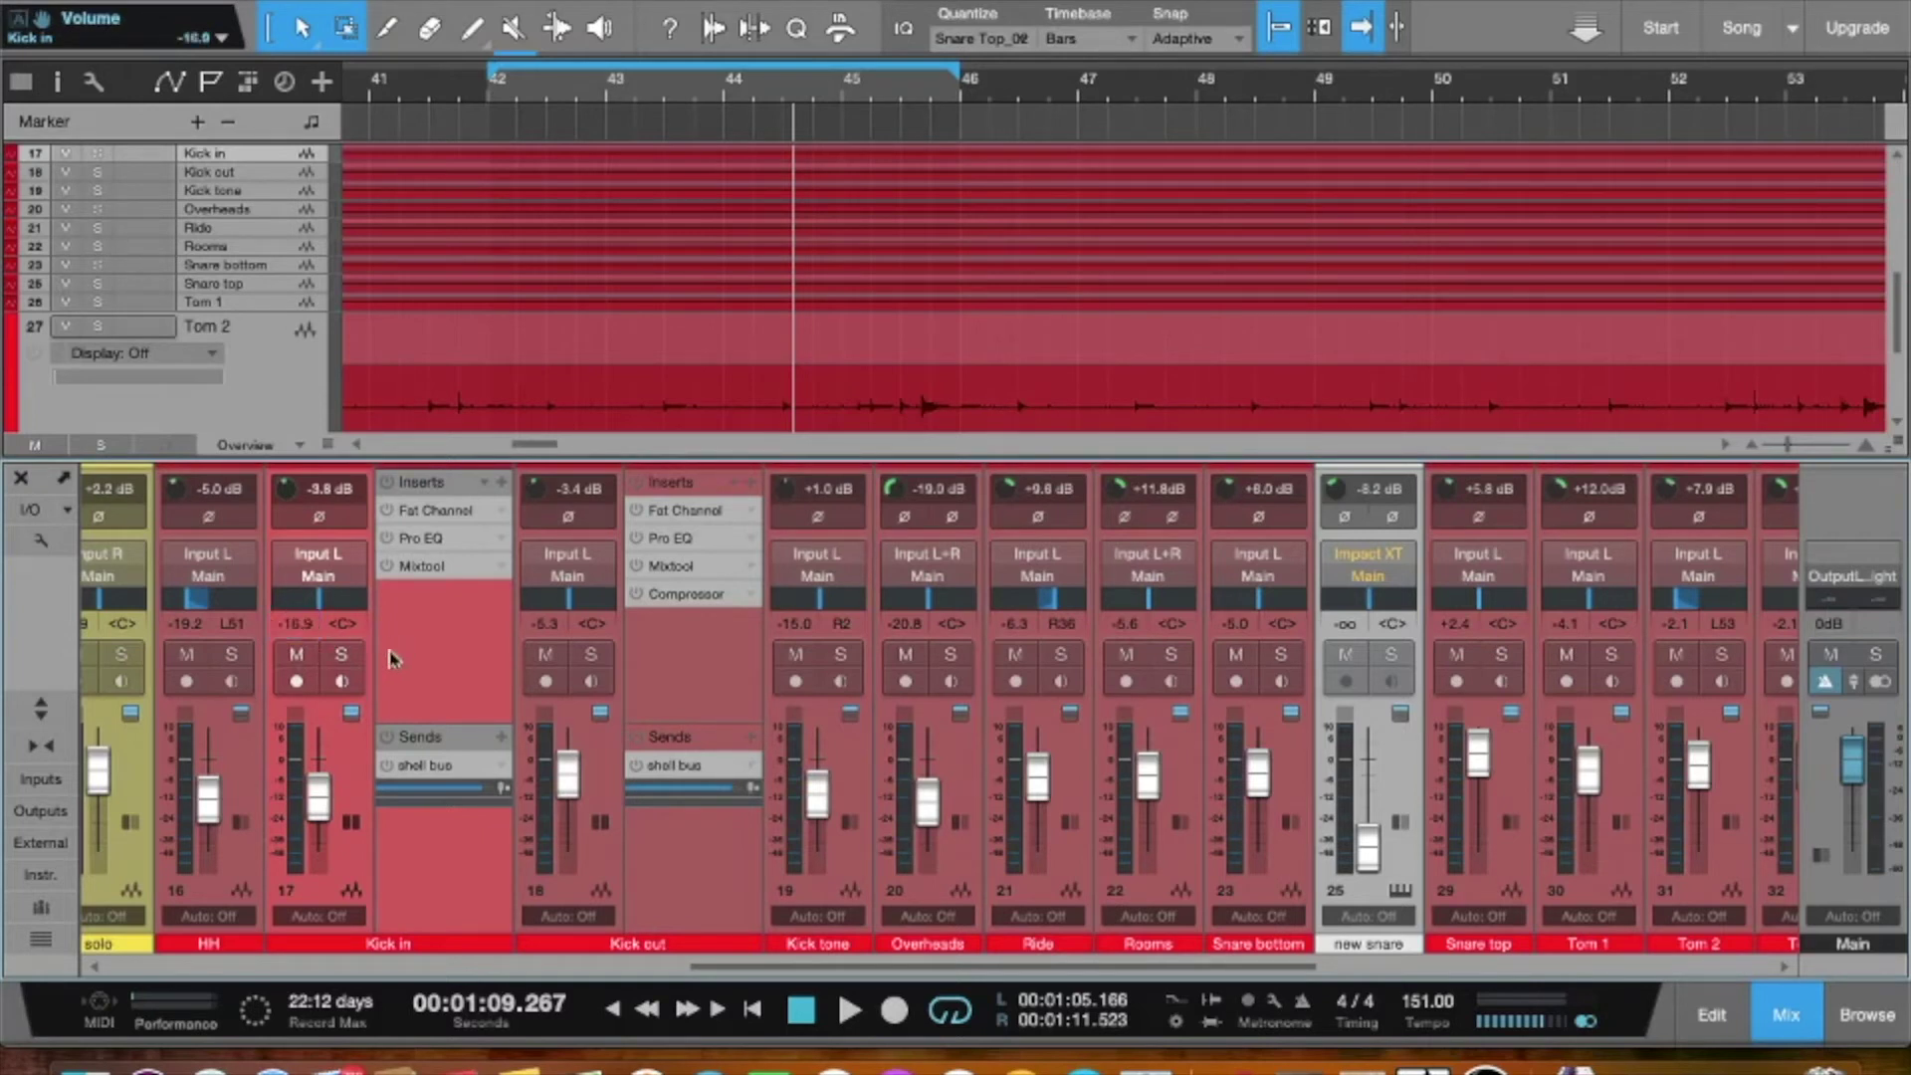
click(298, 624)
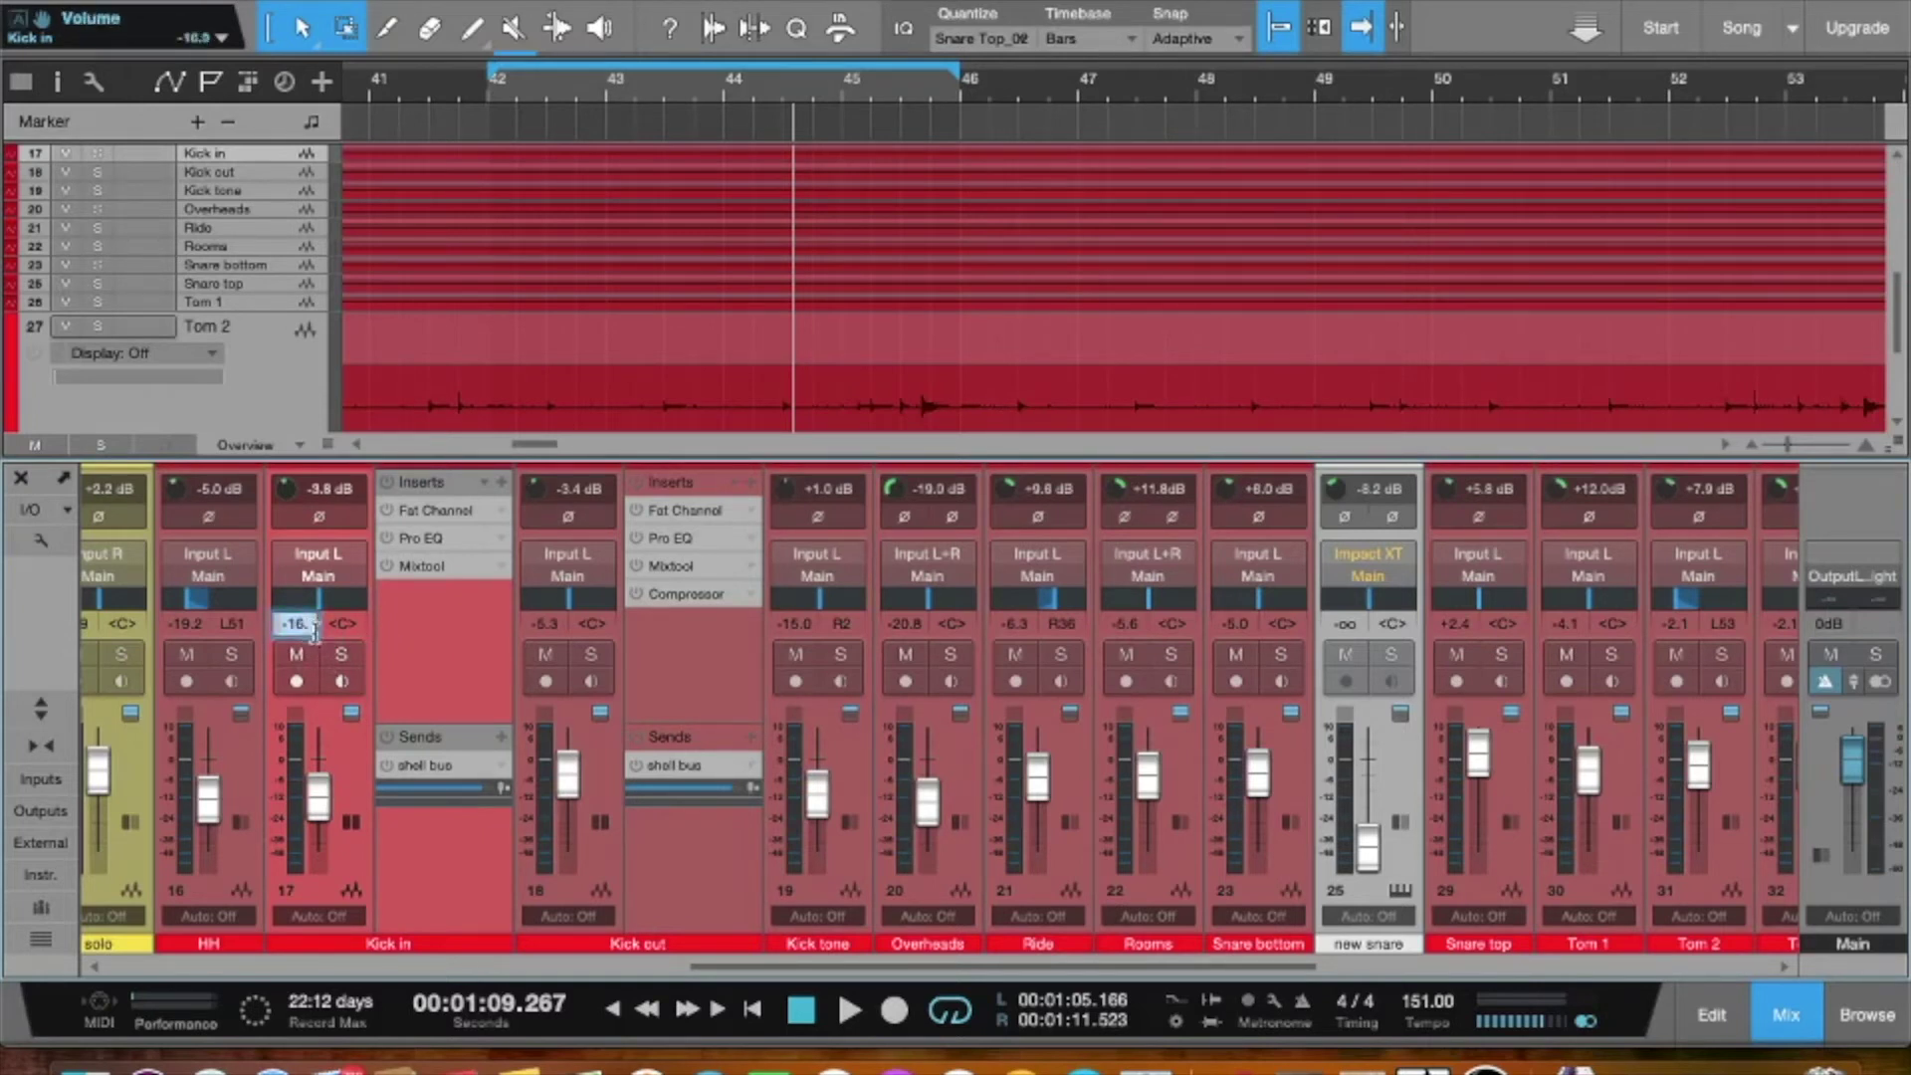
key(Return)
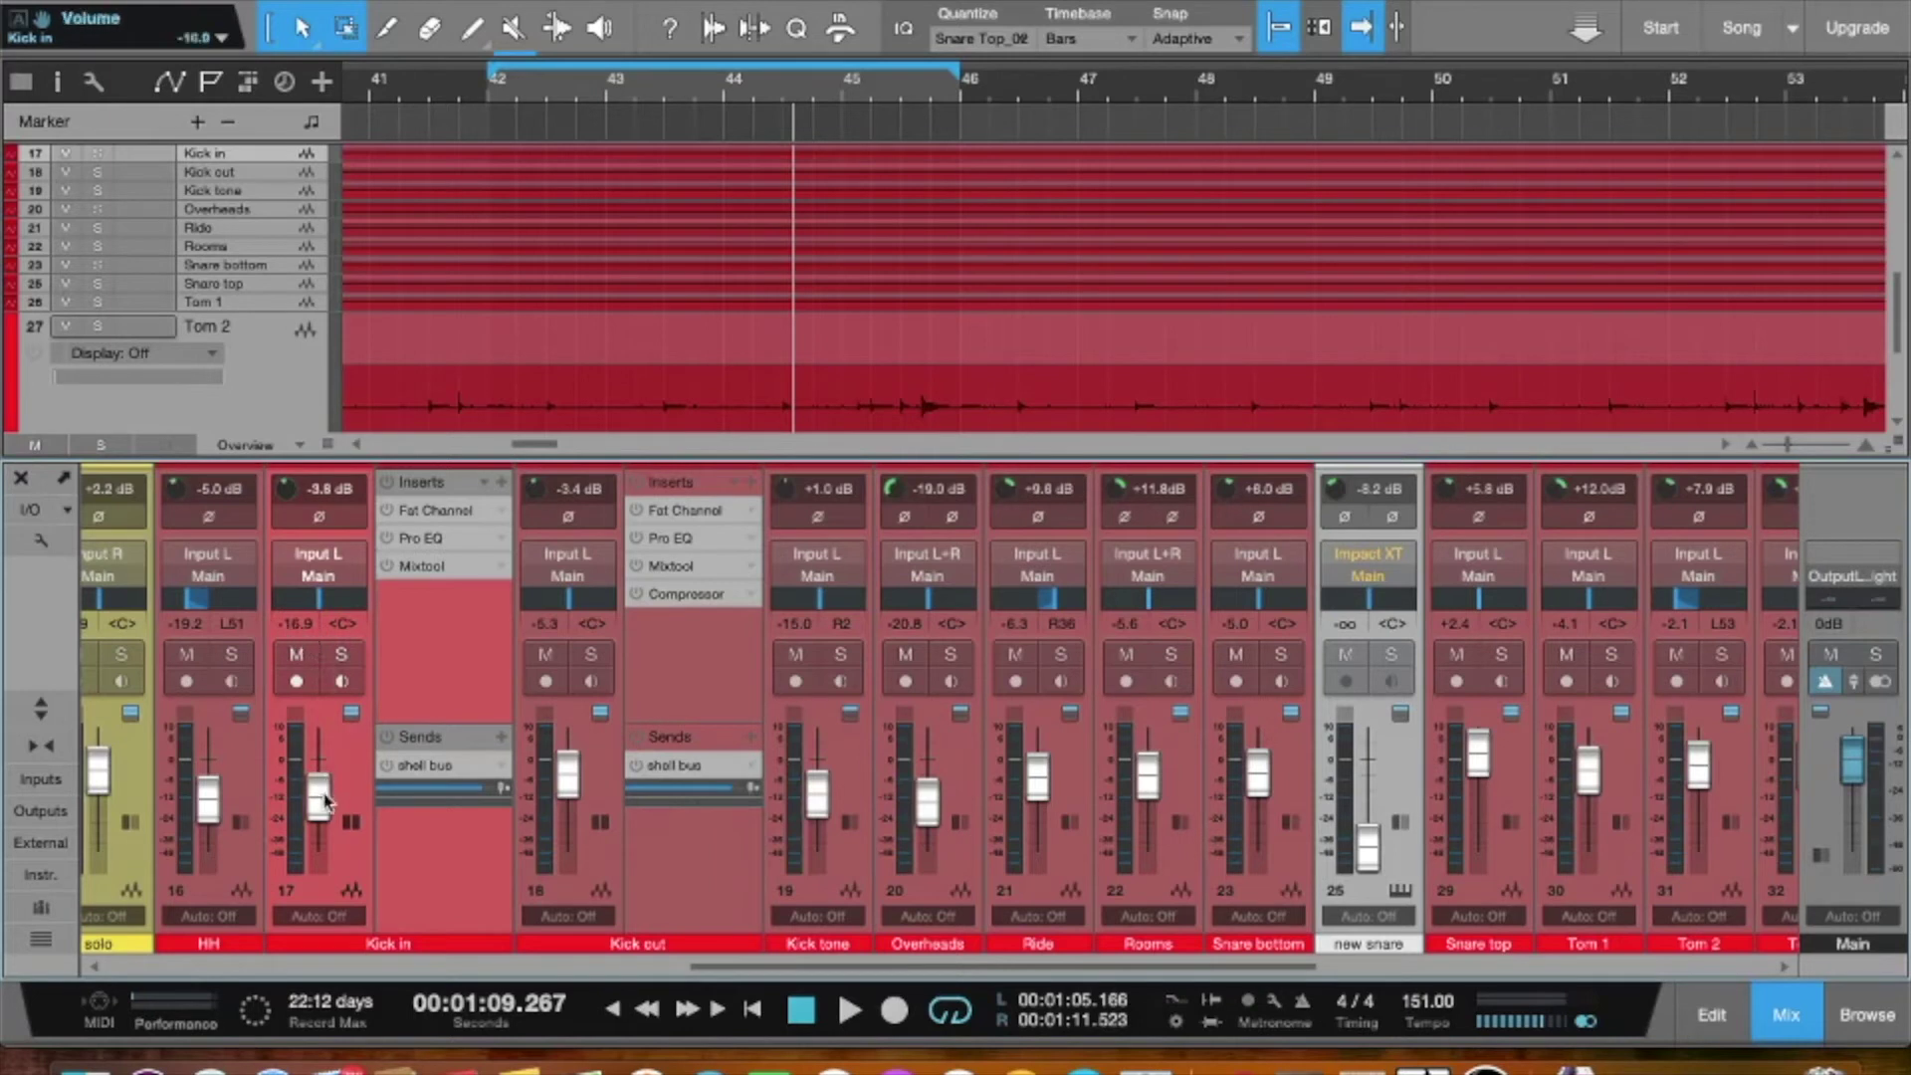
mouse_move(325, 799)
mouse_down()
mouse_move(337, 736)
mouse_move(347, 794)
mouse_move(350, 748)
mouse_move(354, 775)
mouse_move(320, 787)
mouse_up()
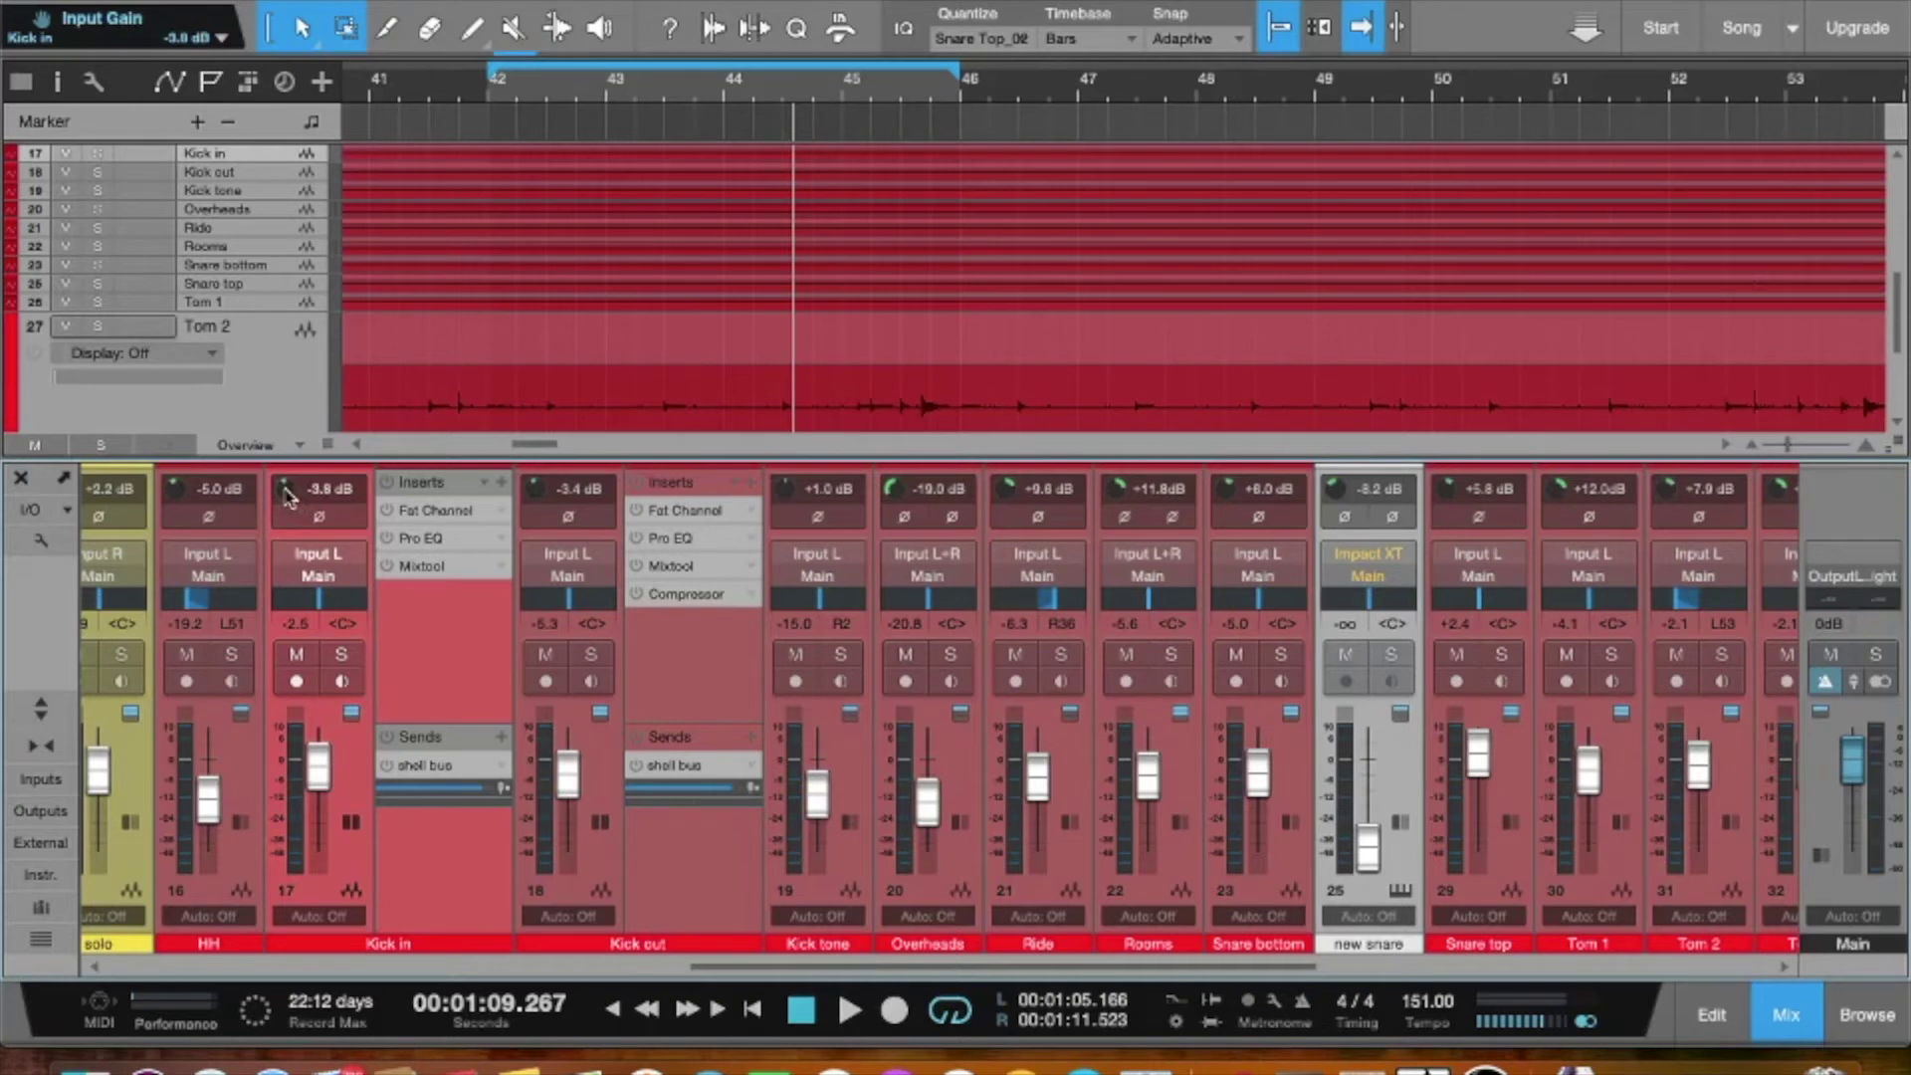
drag(288, 494, 287, 506)
drag(503, 377, 504, 375)
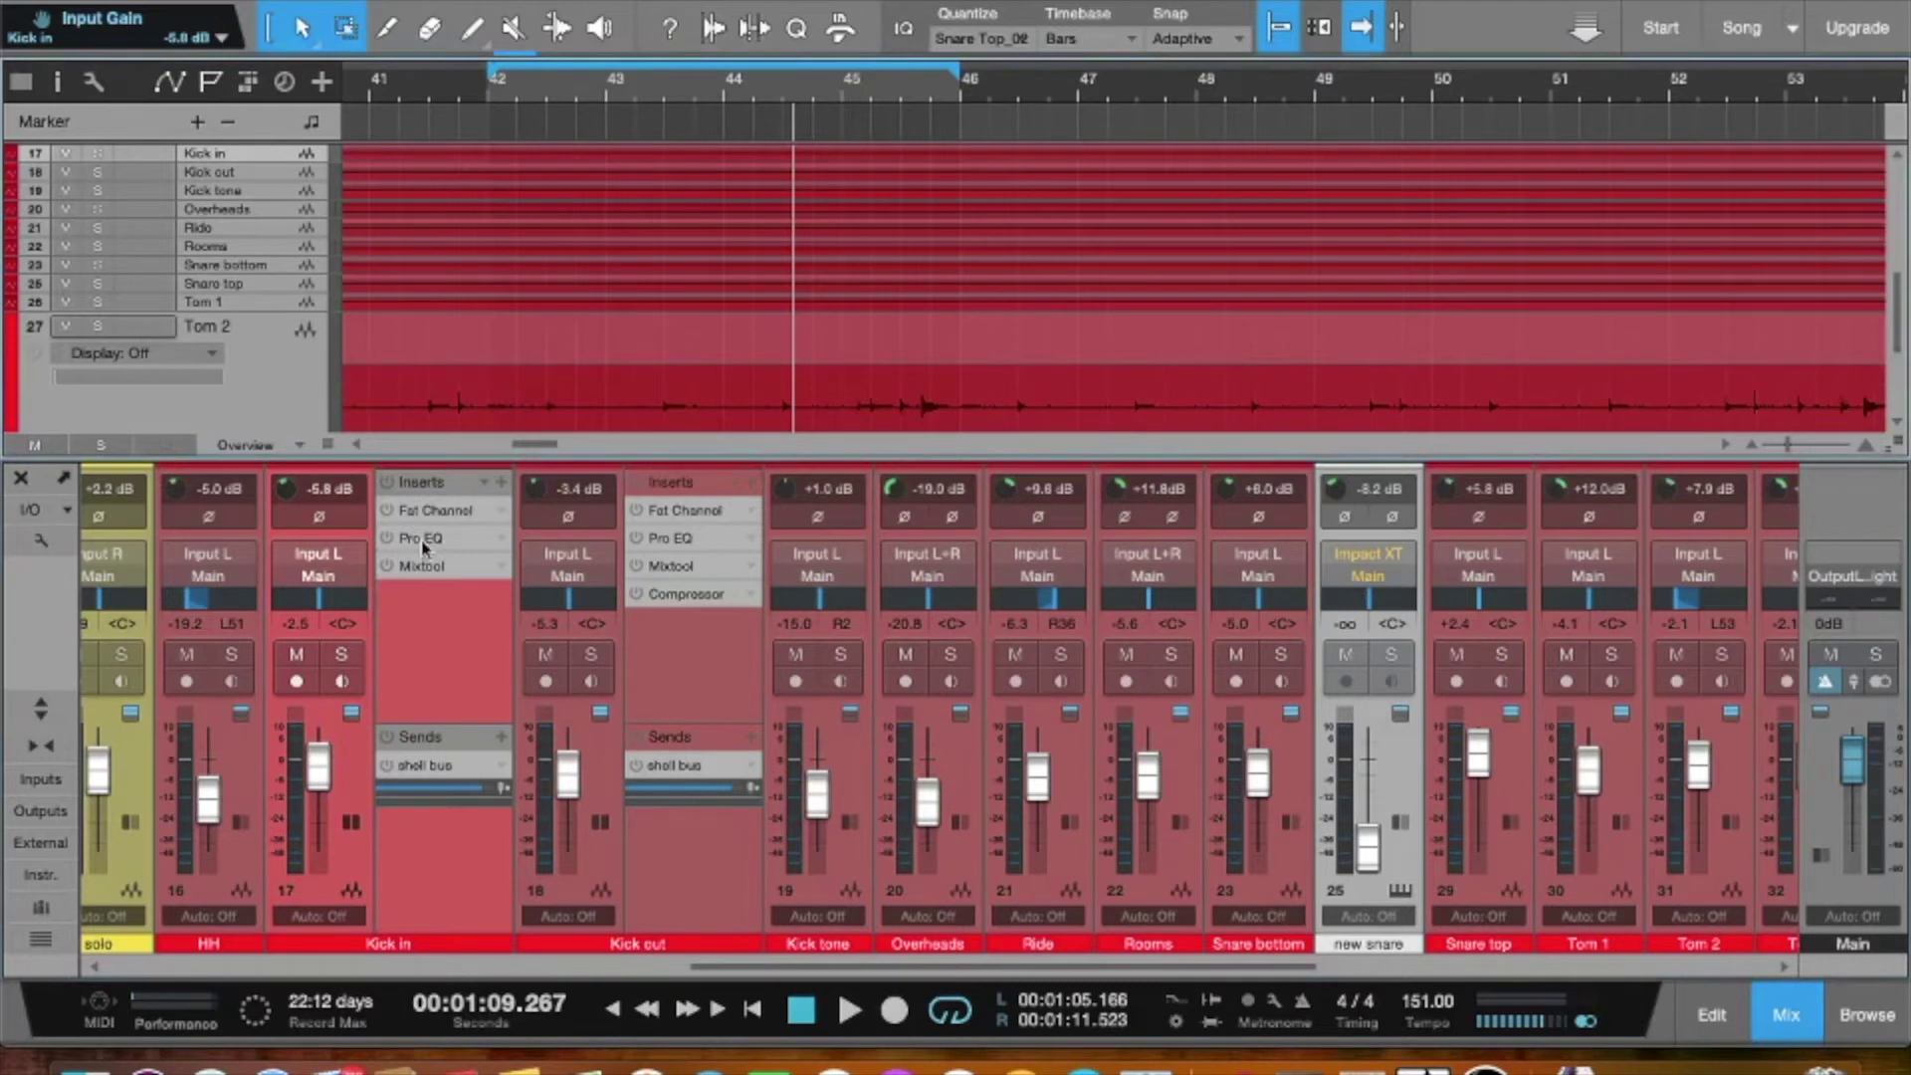
- Check Kick in's Mixtool, then trim Kick in's input gain further to -7.0 dB
click(422, 566)
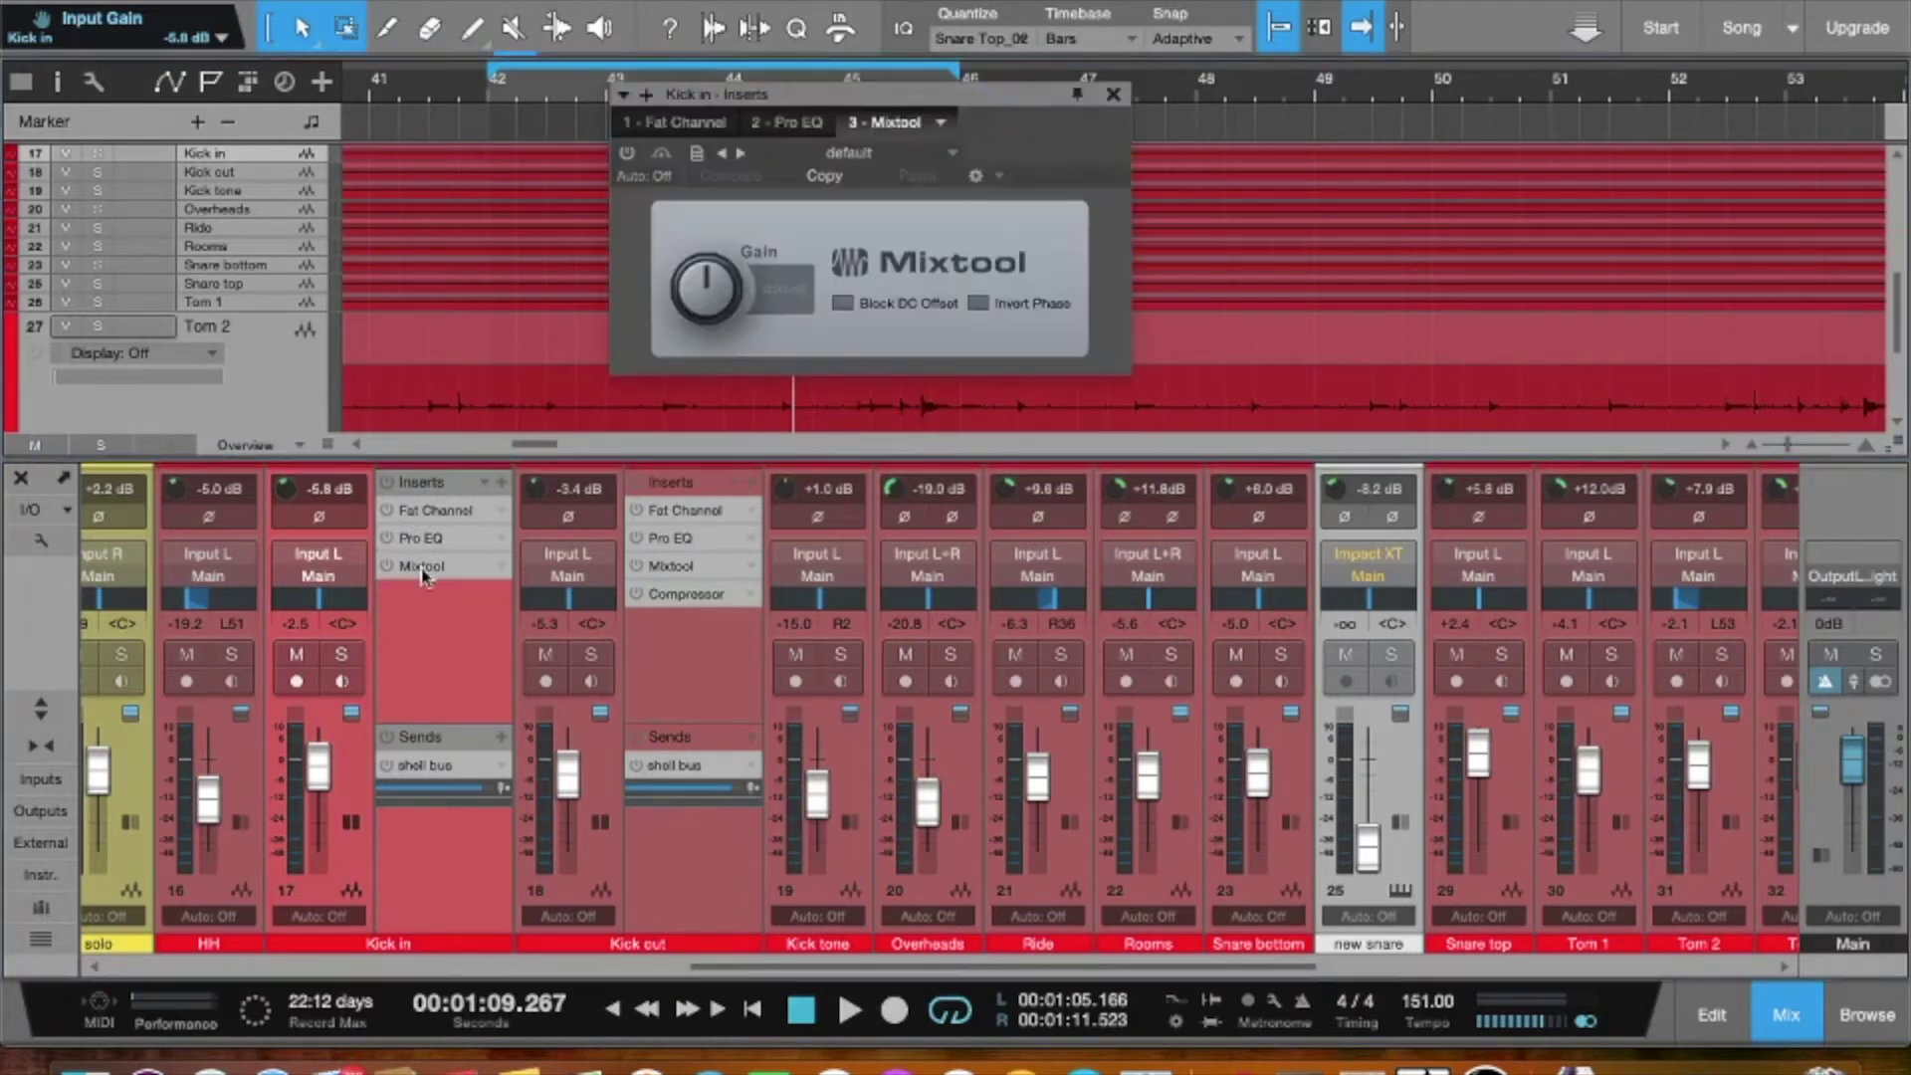
click(1114, 95)
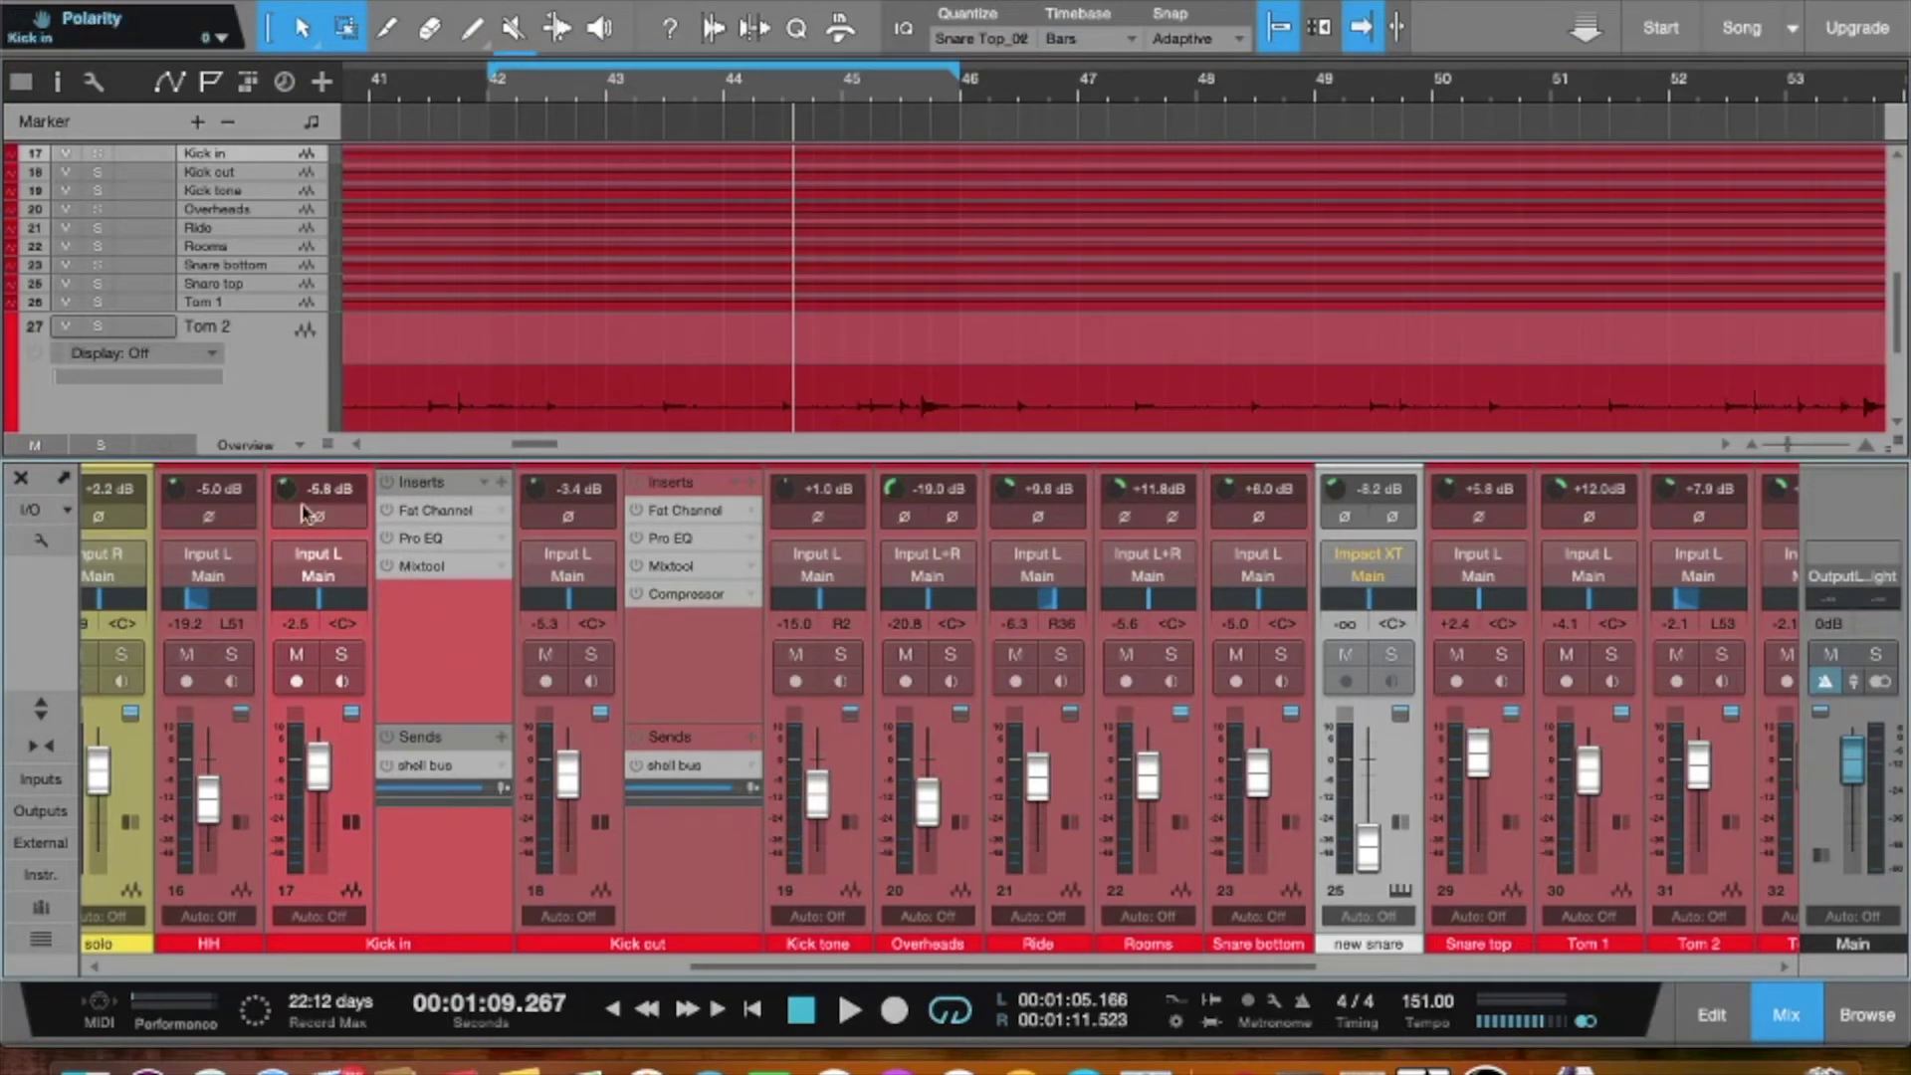
mouse_move(285, 487)
mouse_down()
mouse_move(294, 434)
mouse_move(286, 484)
mouse_up()
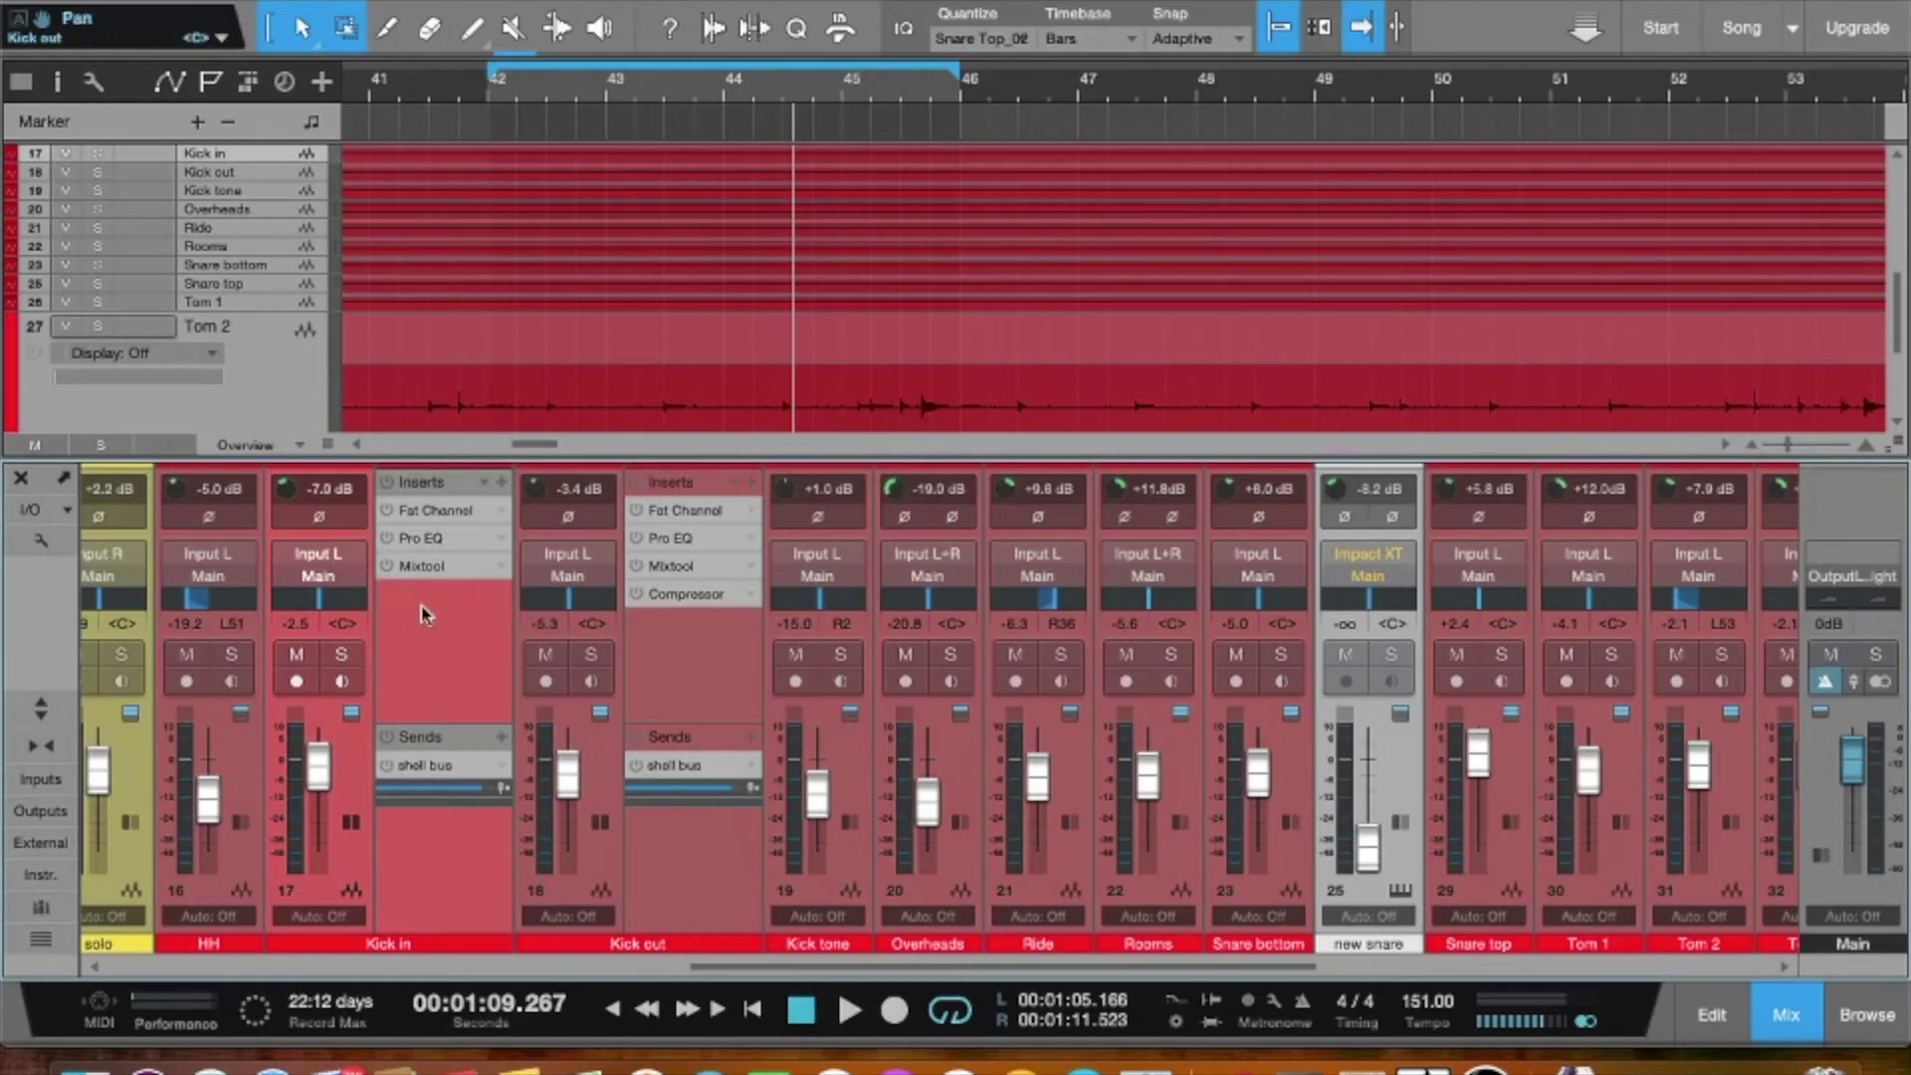
click(297, 623)
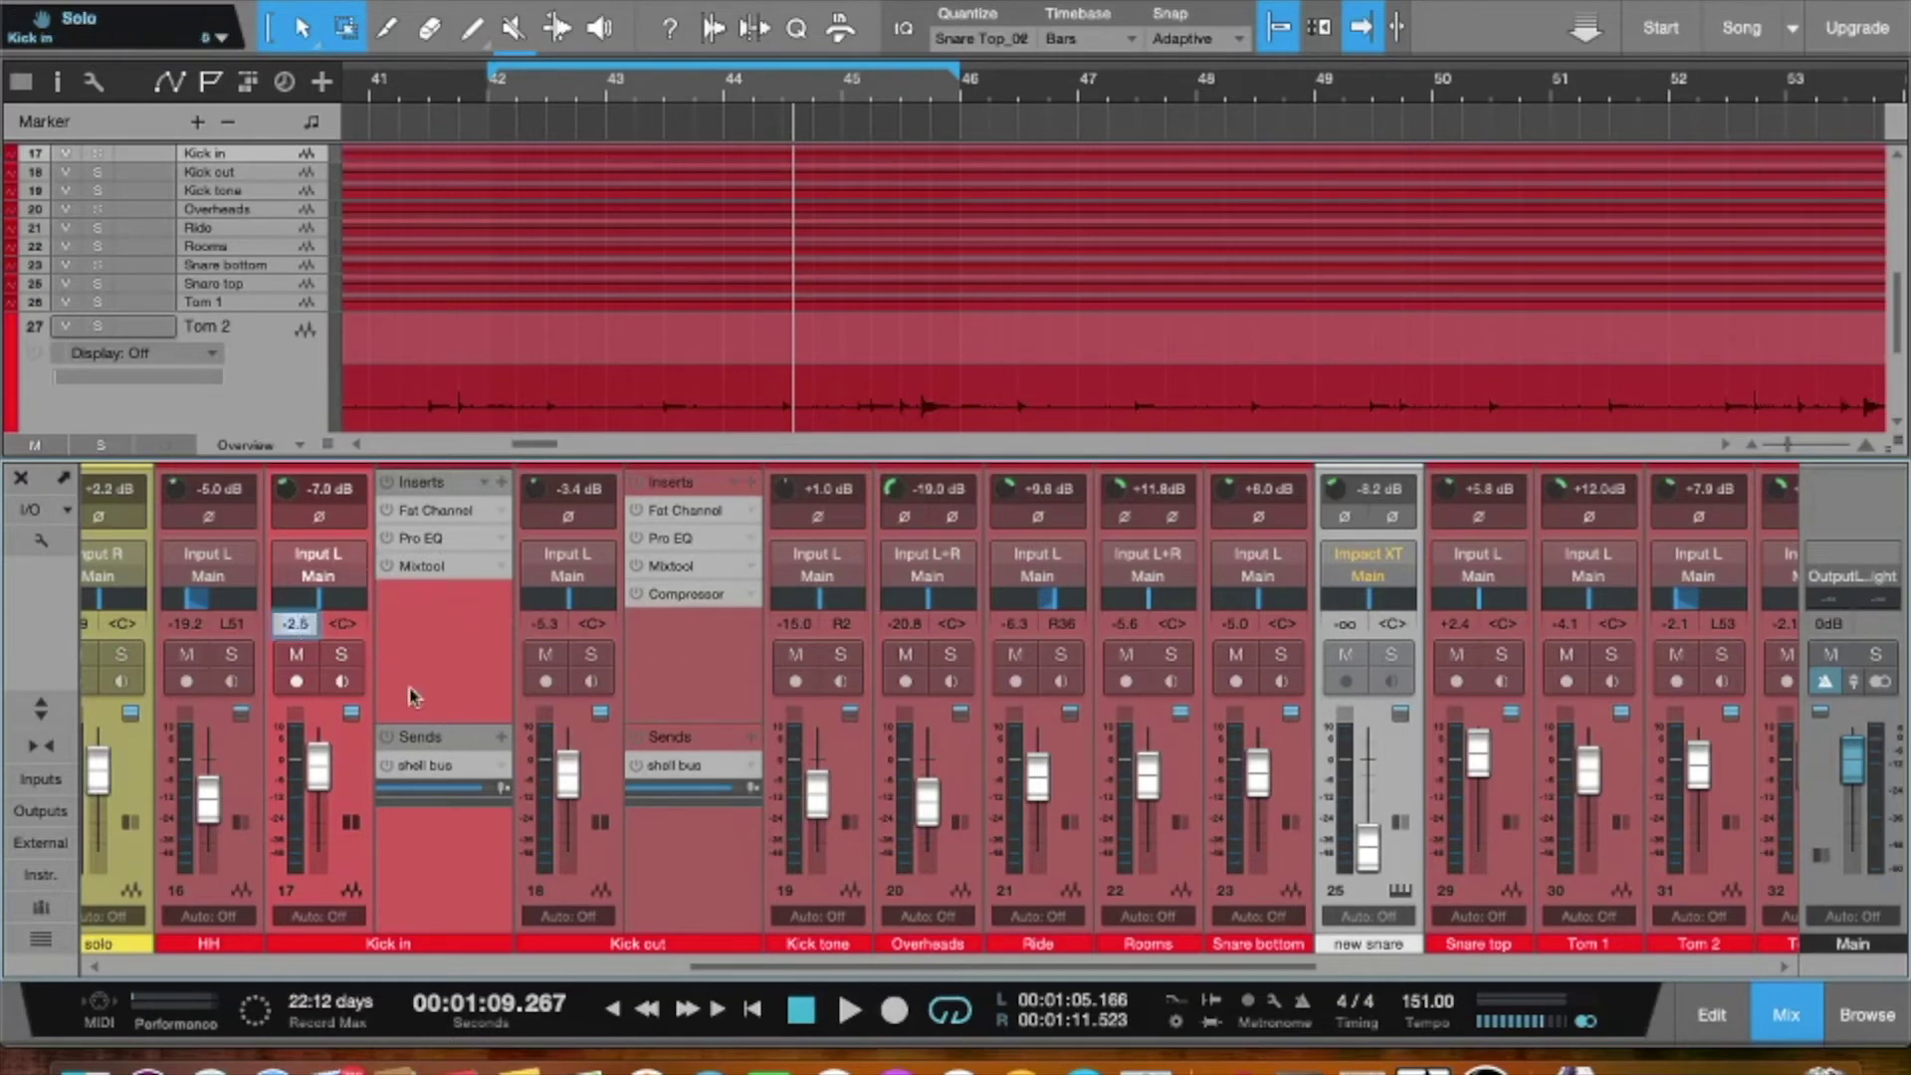
- Set the Kick in, Kick out, Kick tone, Overheads, Ride, Rooms and Snare bottom volumes to 0 dB
text(0)
click(542, 619)
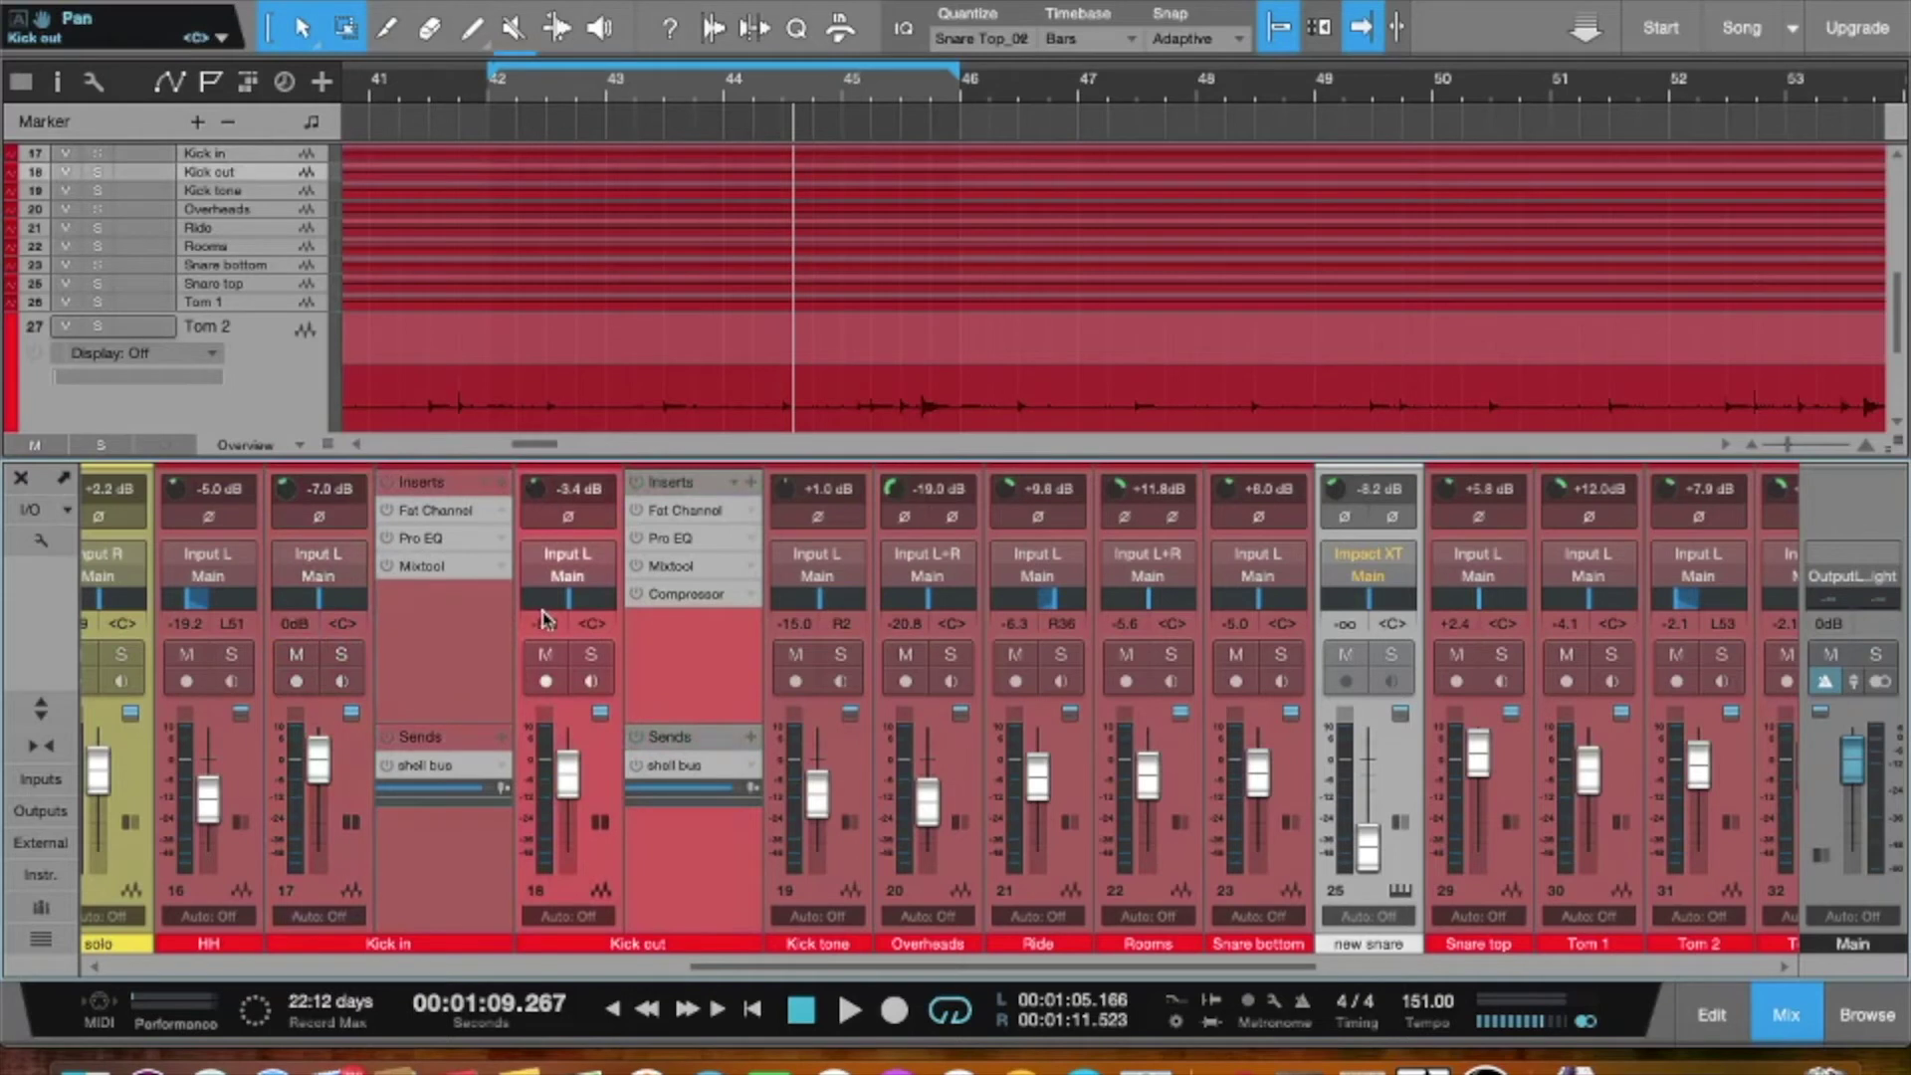
click(545, 622)
text(0)
click(793, 623)
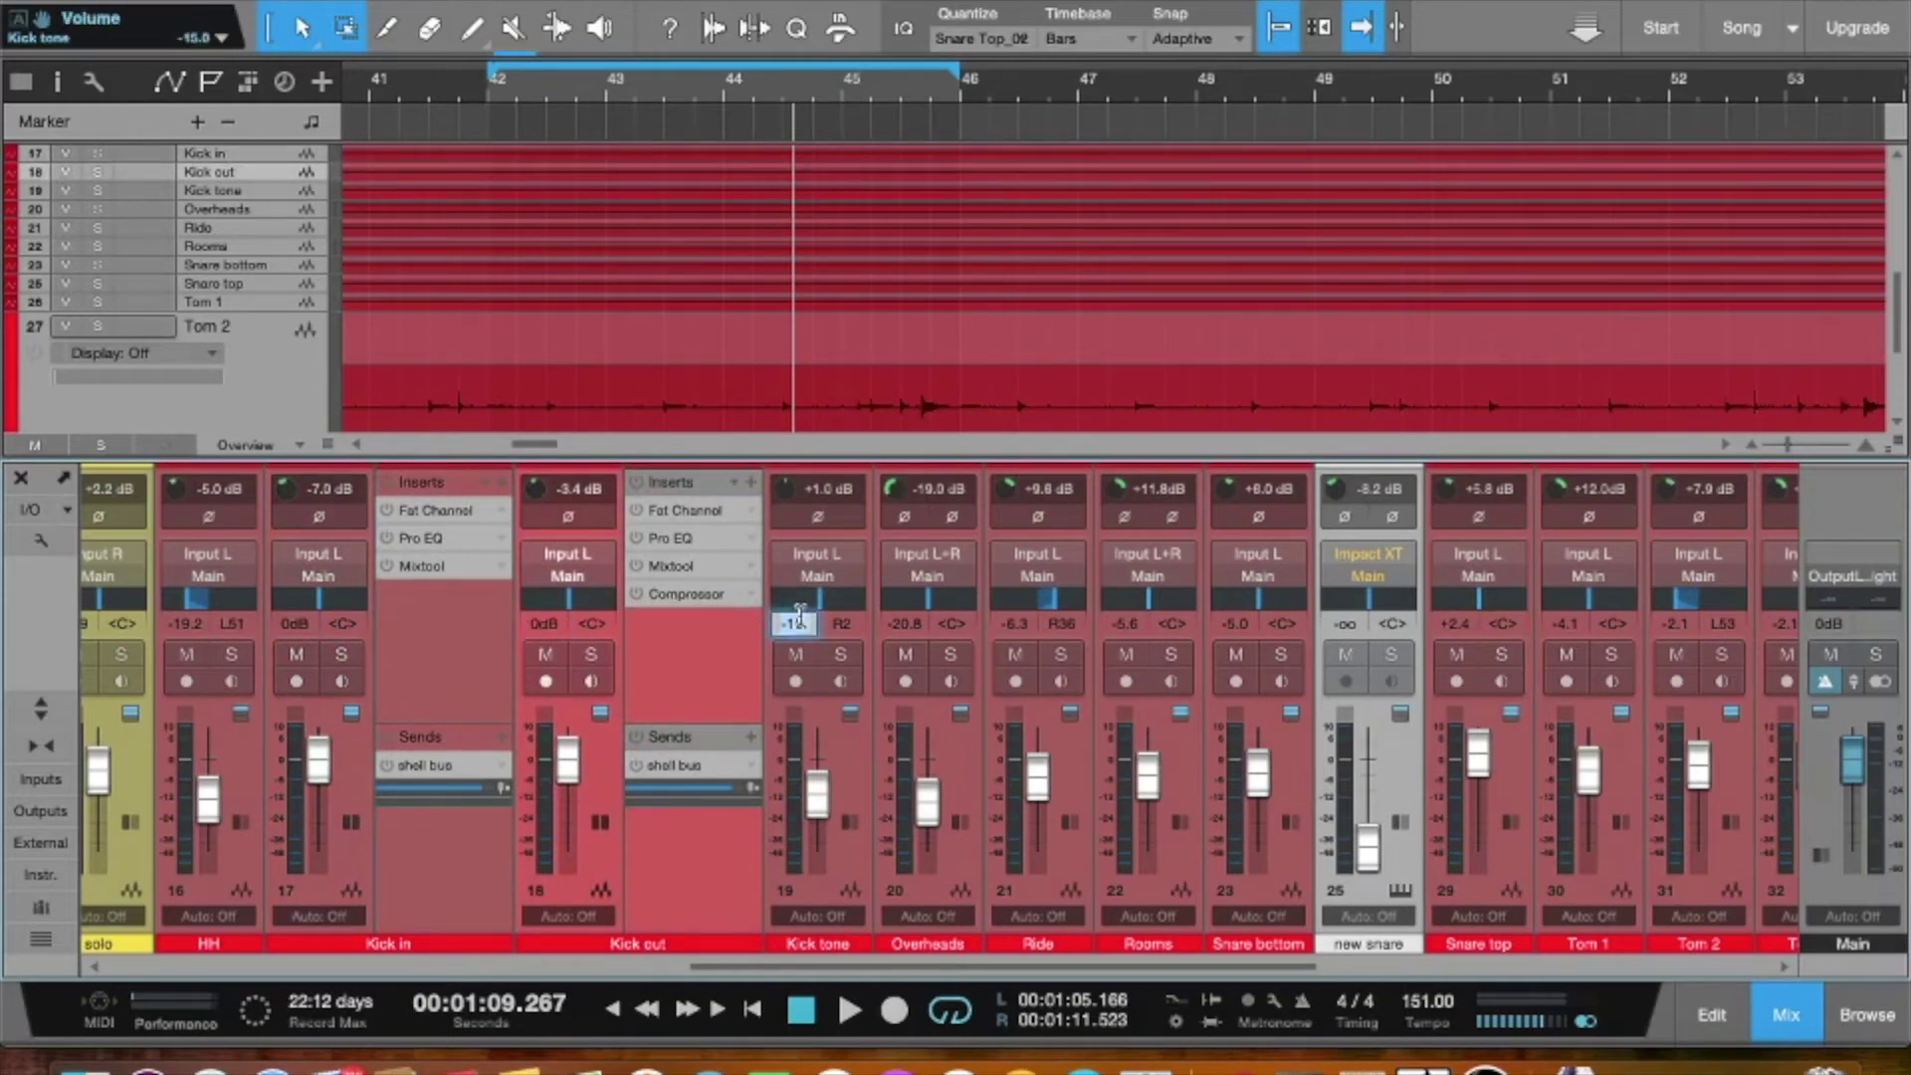
text(0)
click(904, 624)
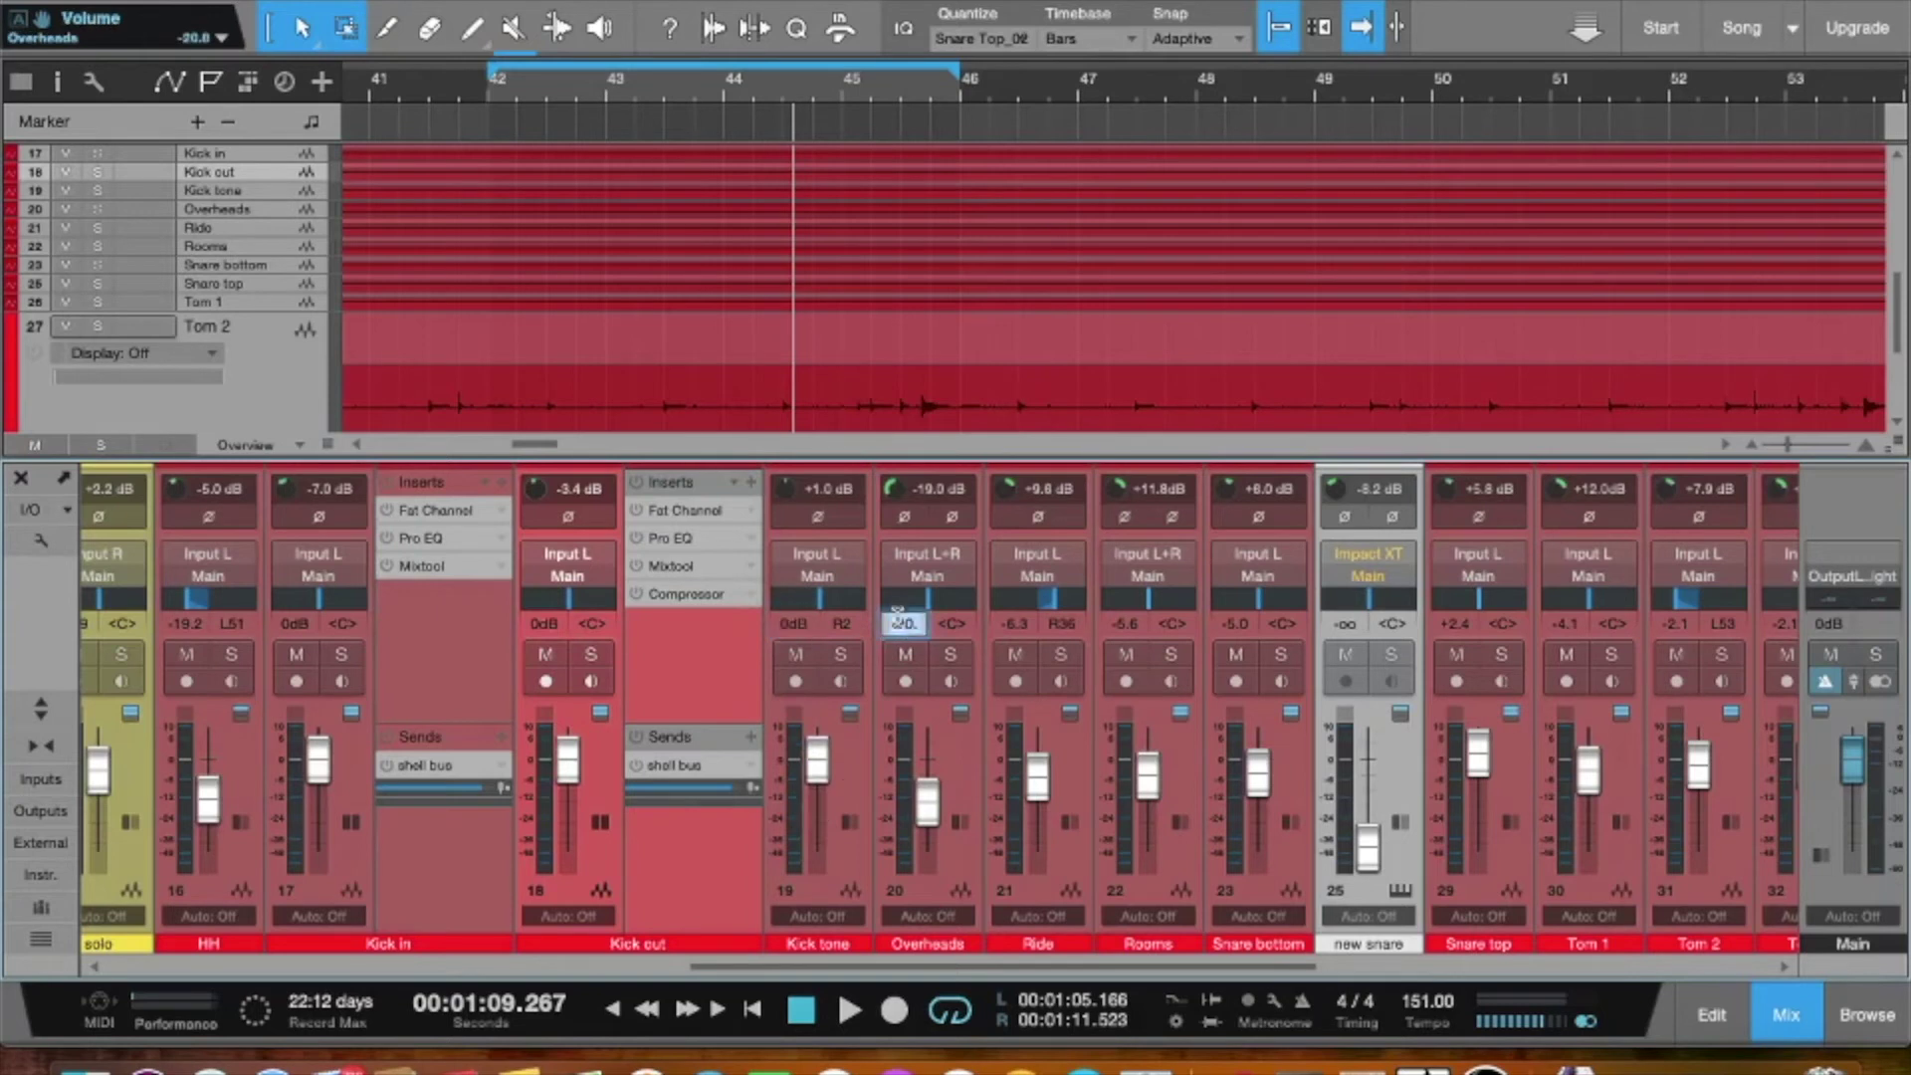
text(0)
click(1015, 623)
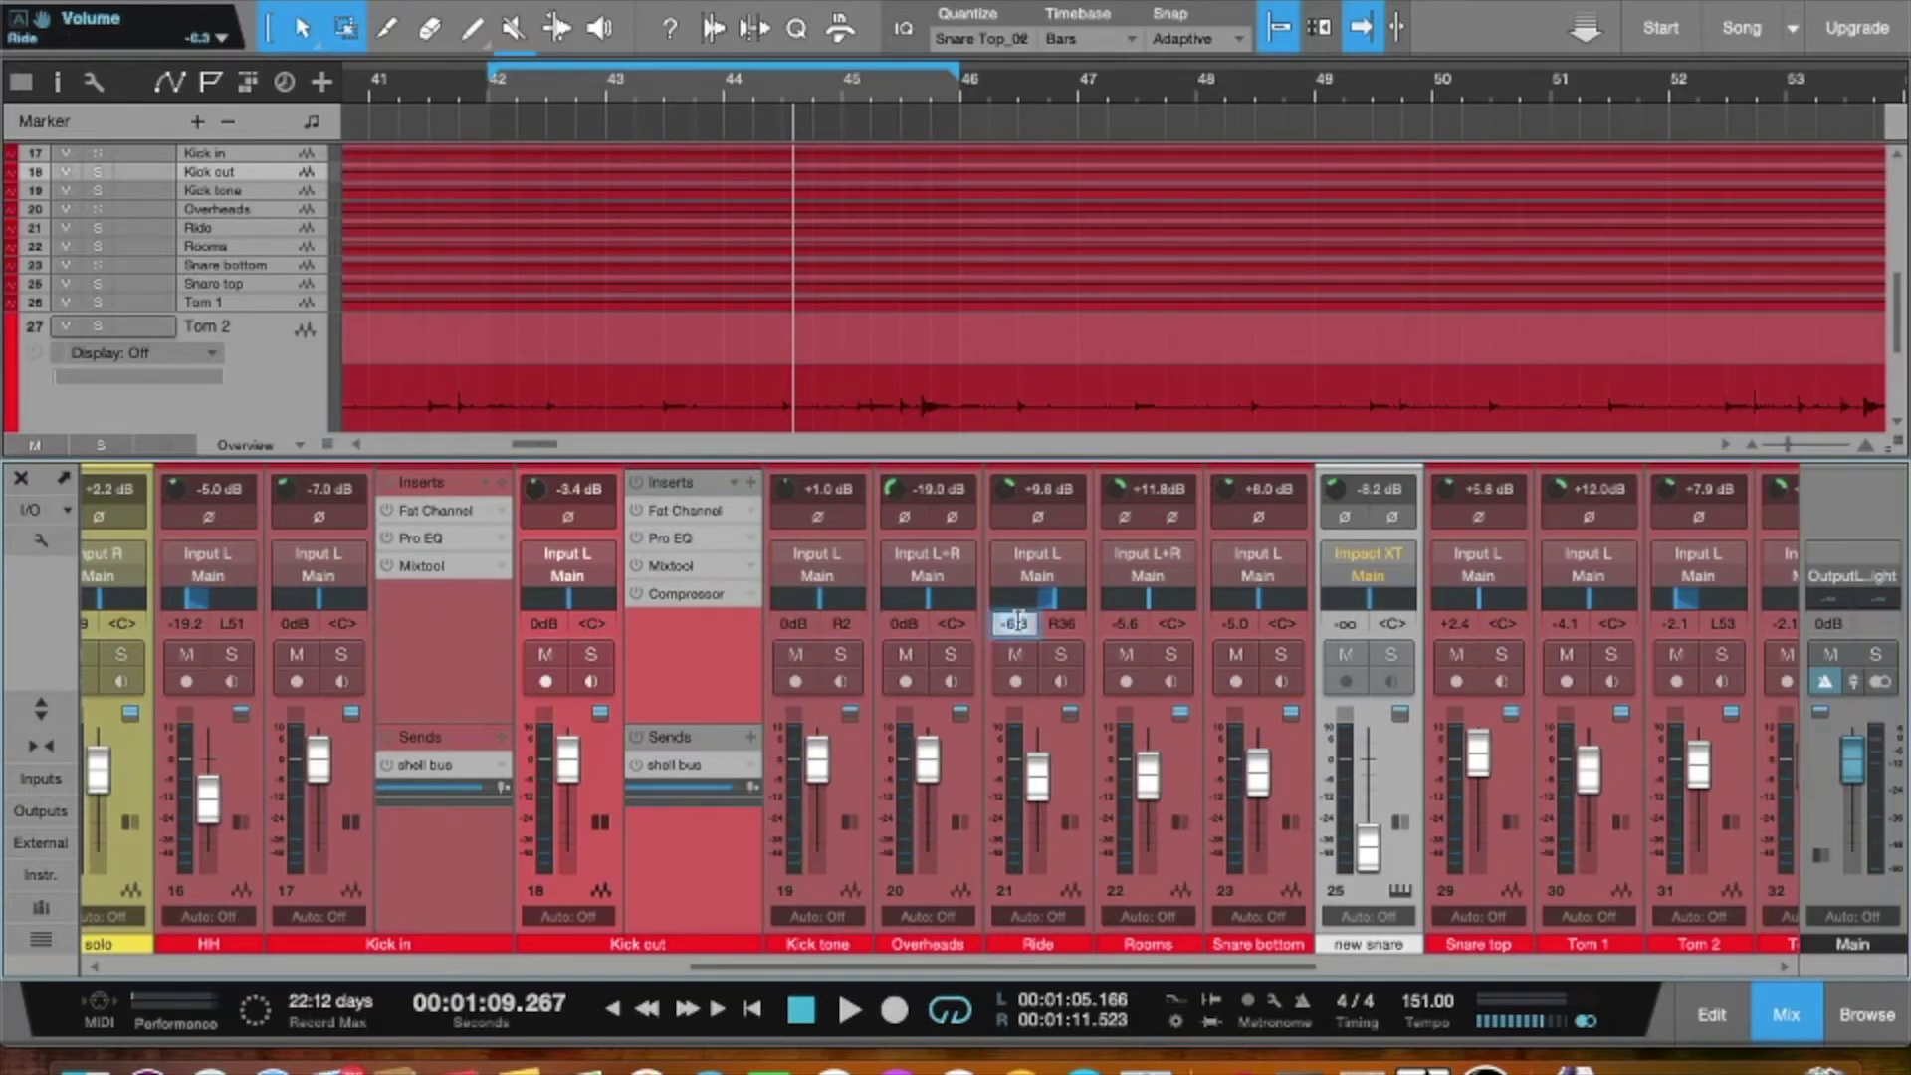
text(0)
click(1132, 623)
text(0)
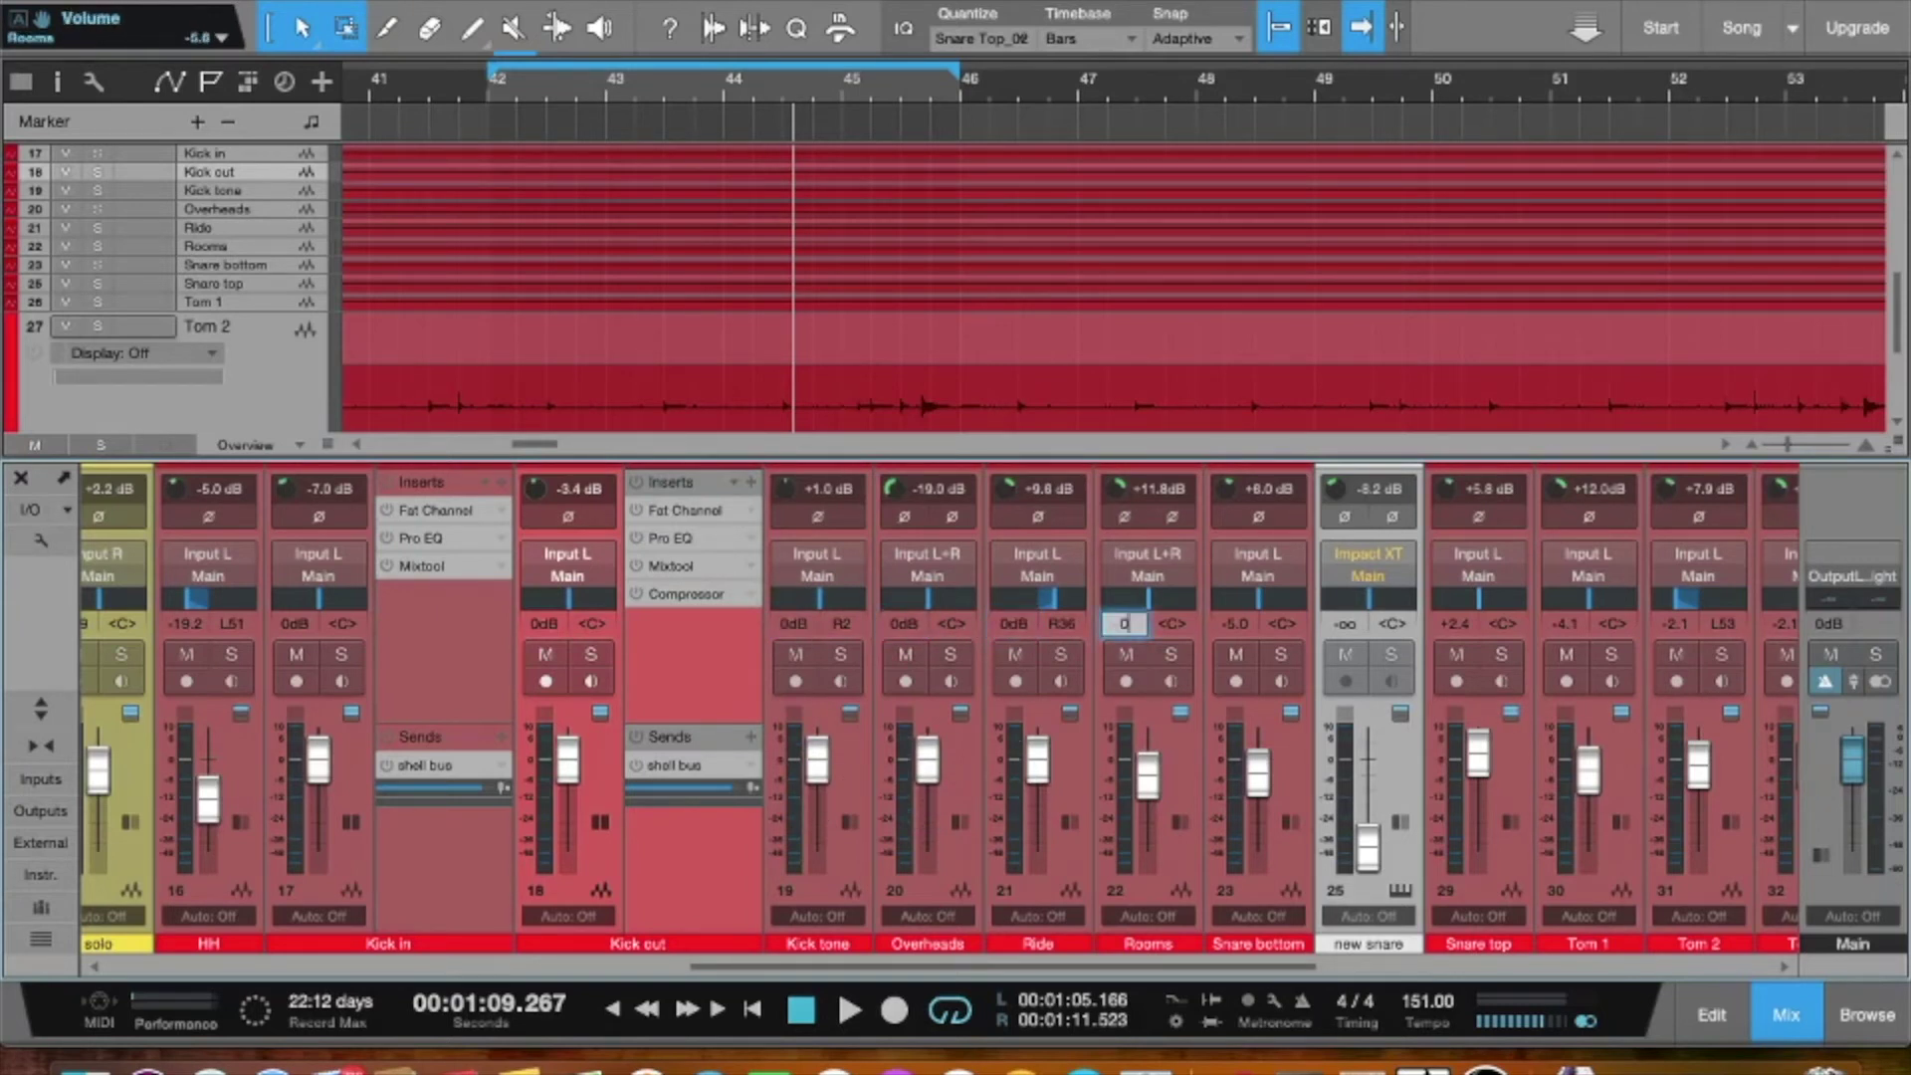
click(1234, 623)
text(0)
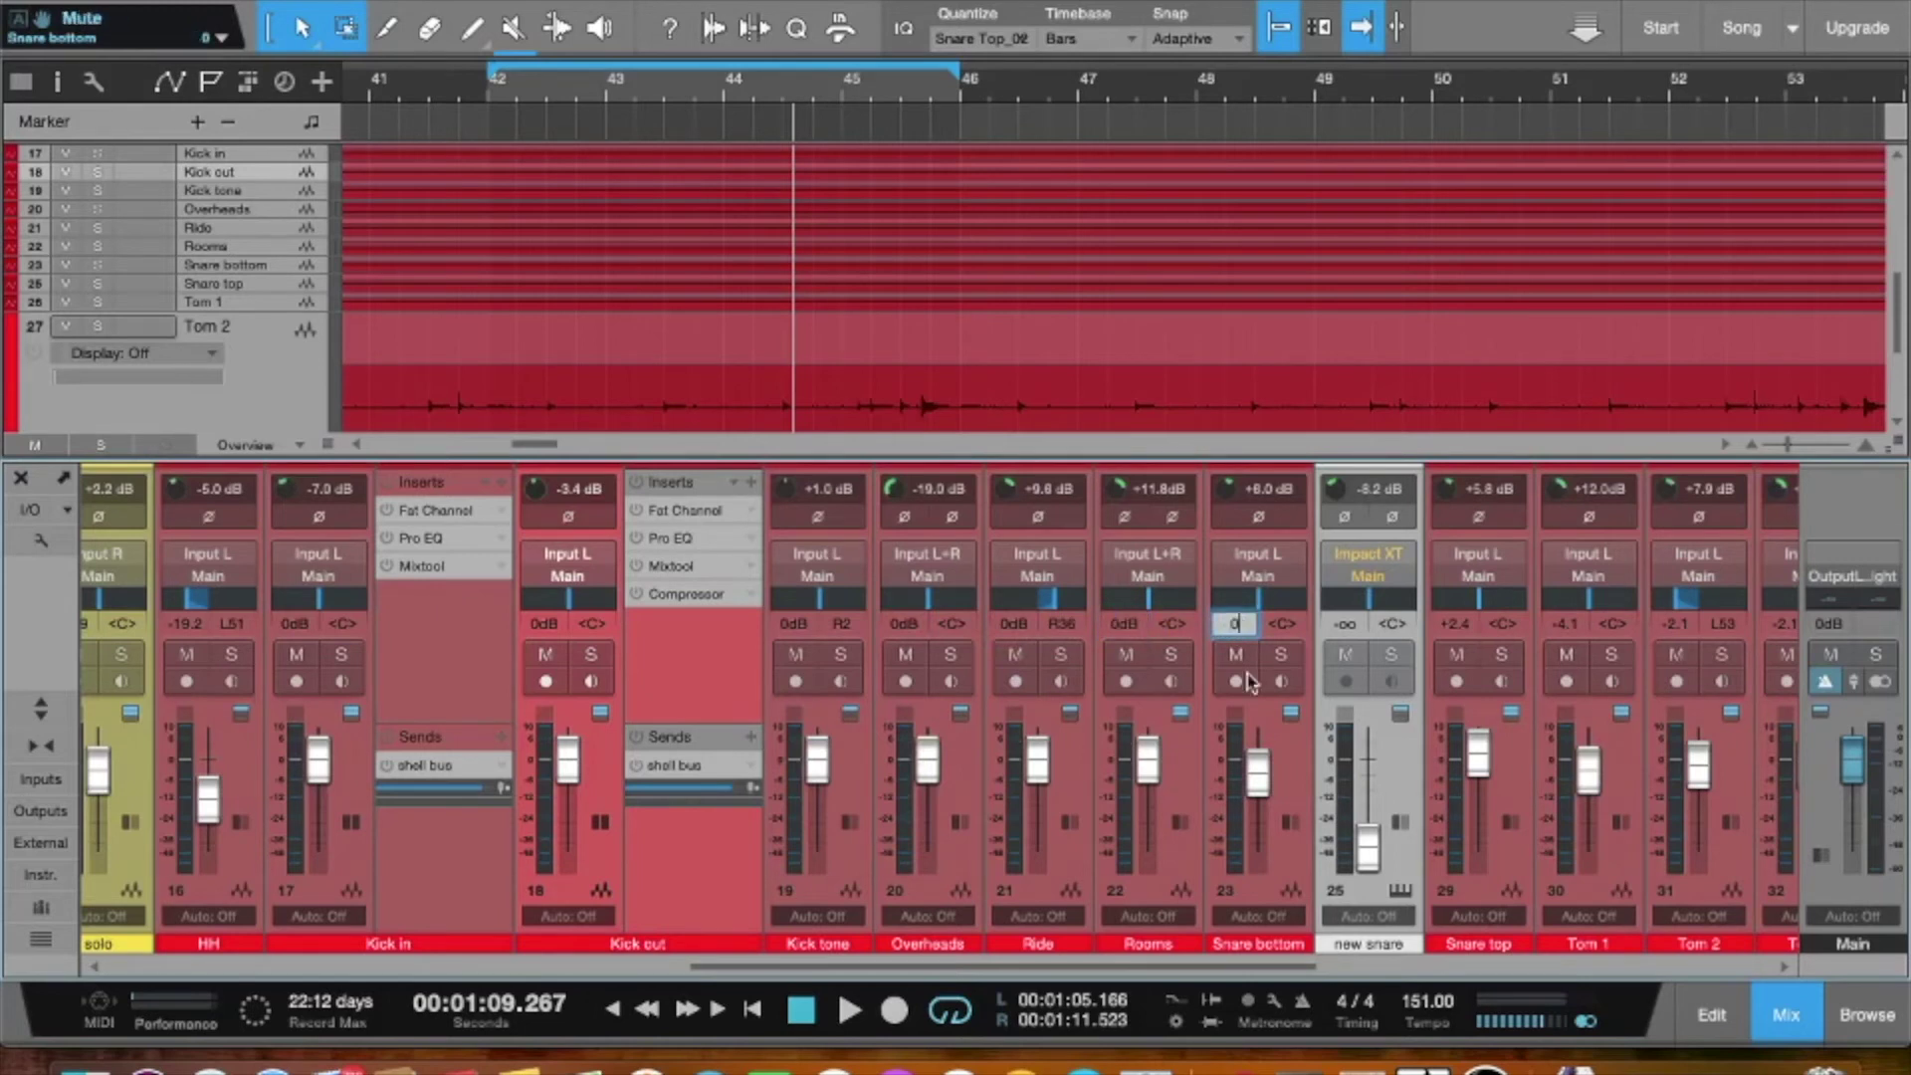
- Set the Snare top, Tom 1–4 and HH volumes to 0 dB
click(1454, 623)
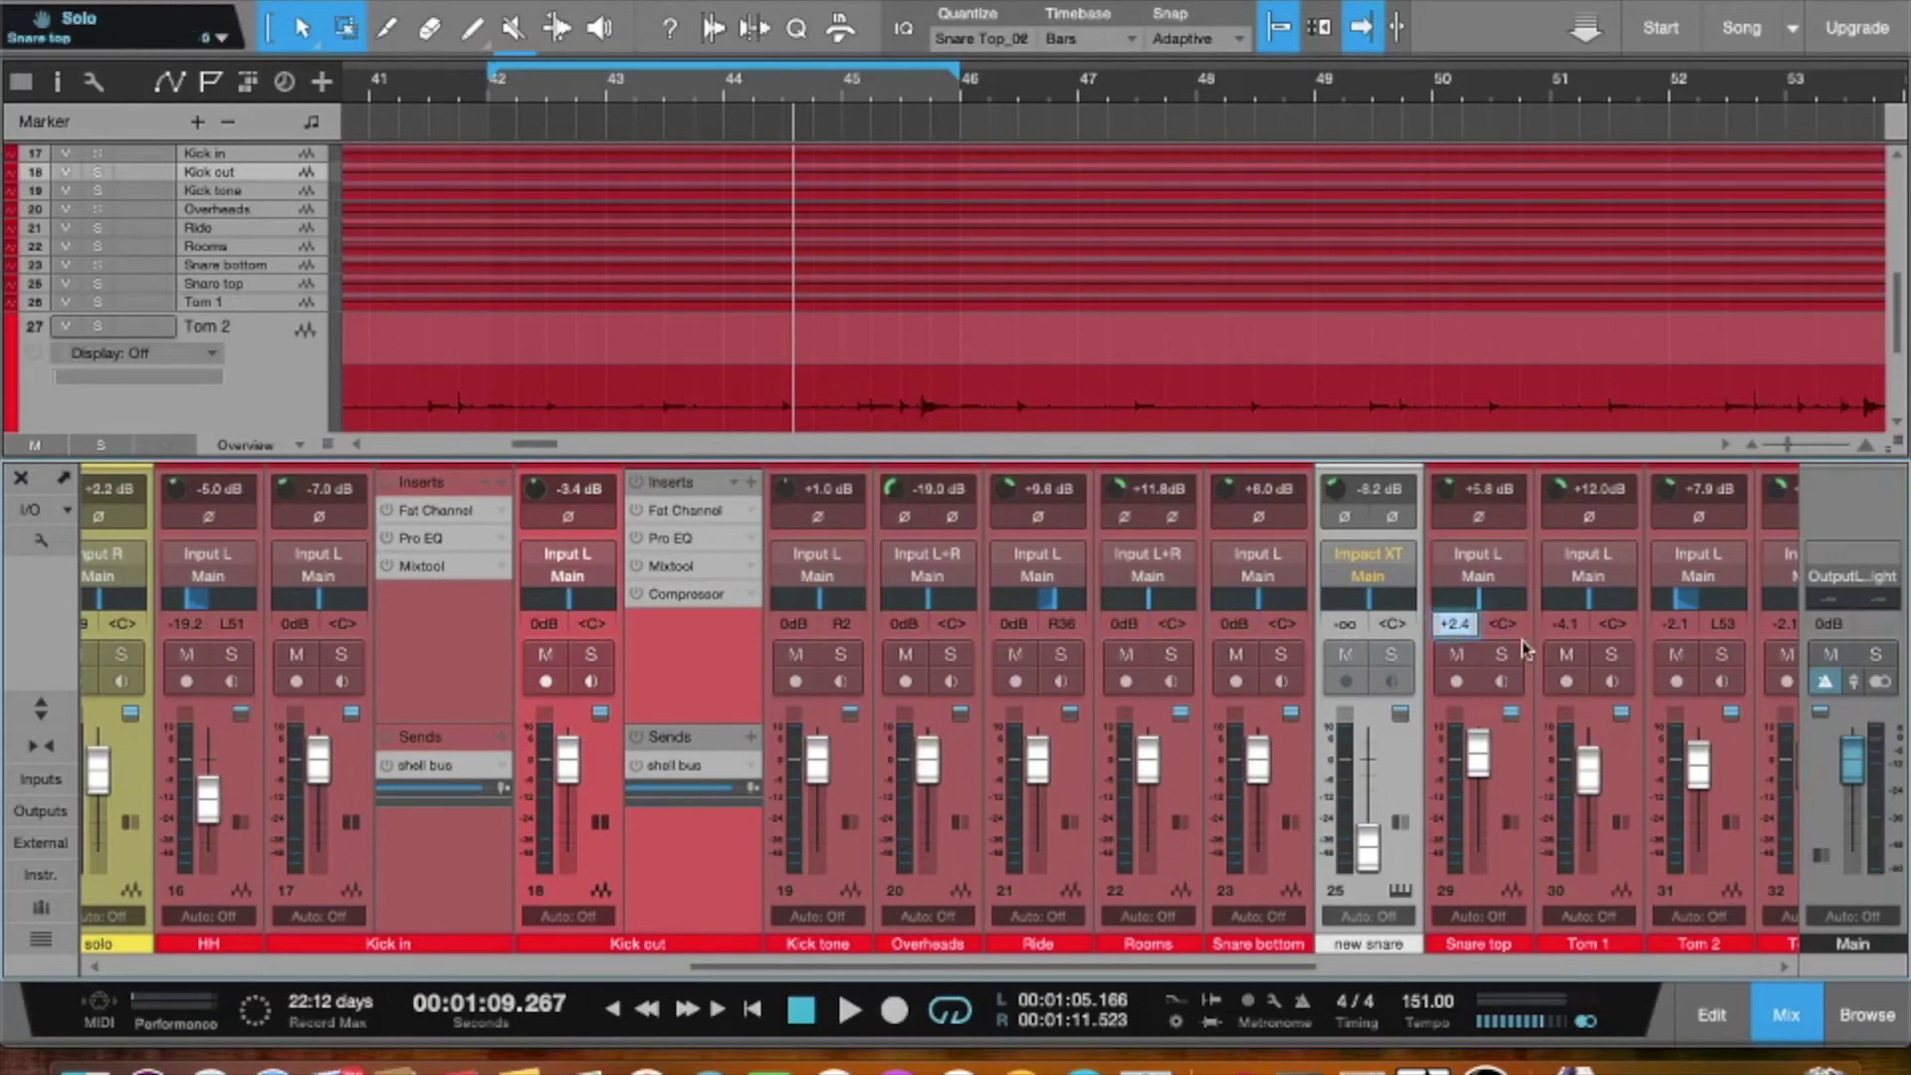
click(1564, 623)
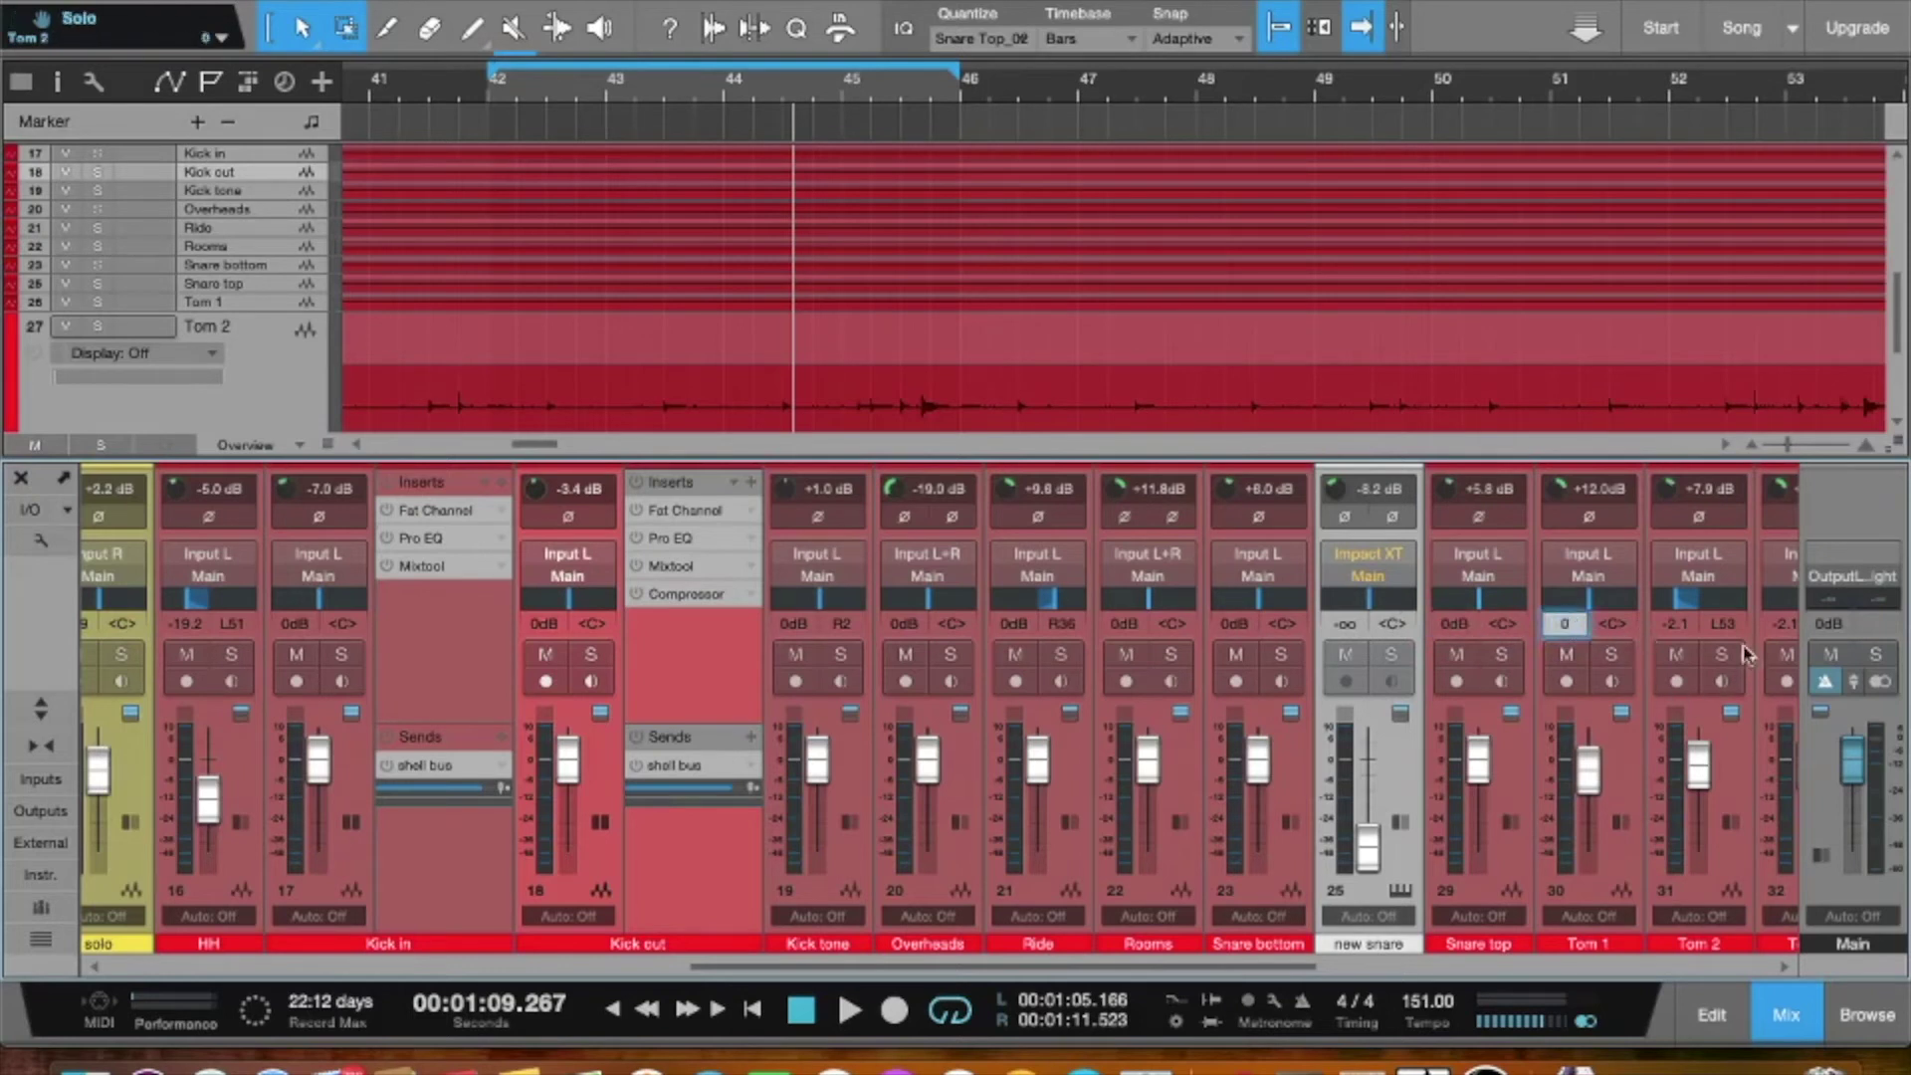
click(1676, 623)
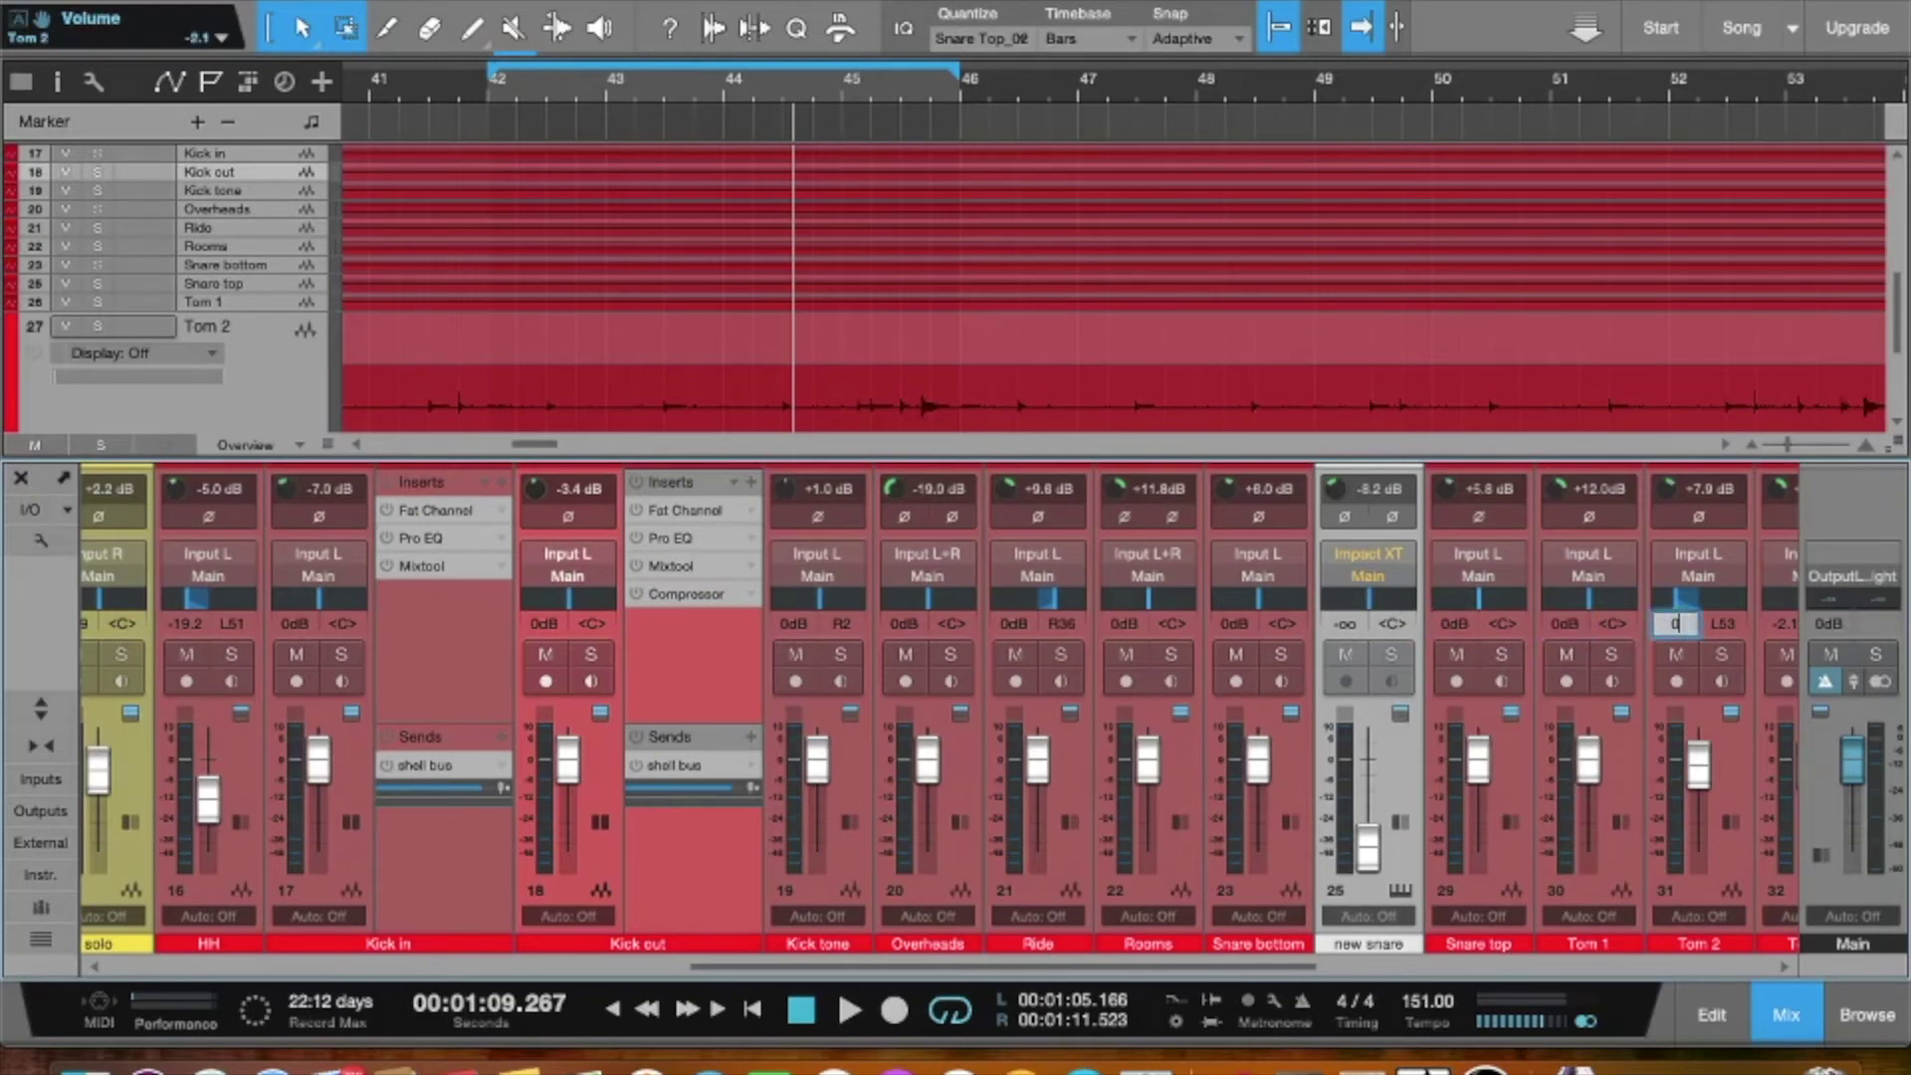
text(0)
key(Return)
scroll(1570, 607, right, 10)
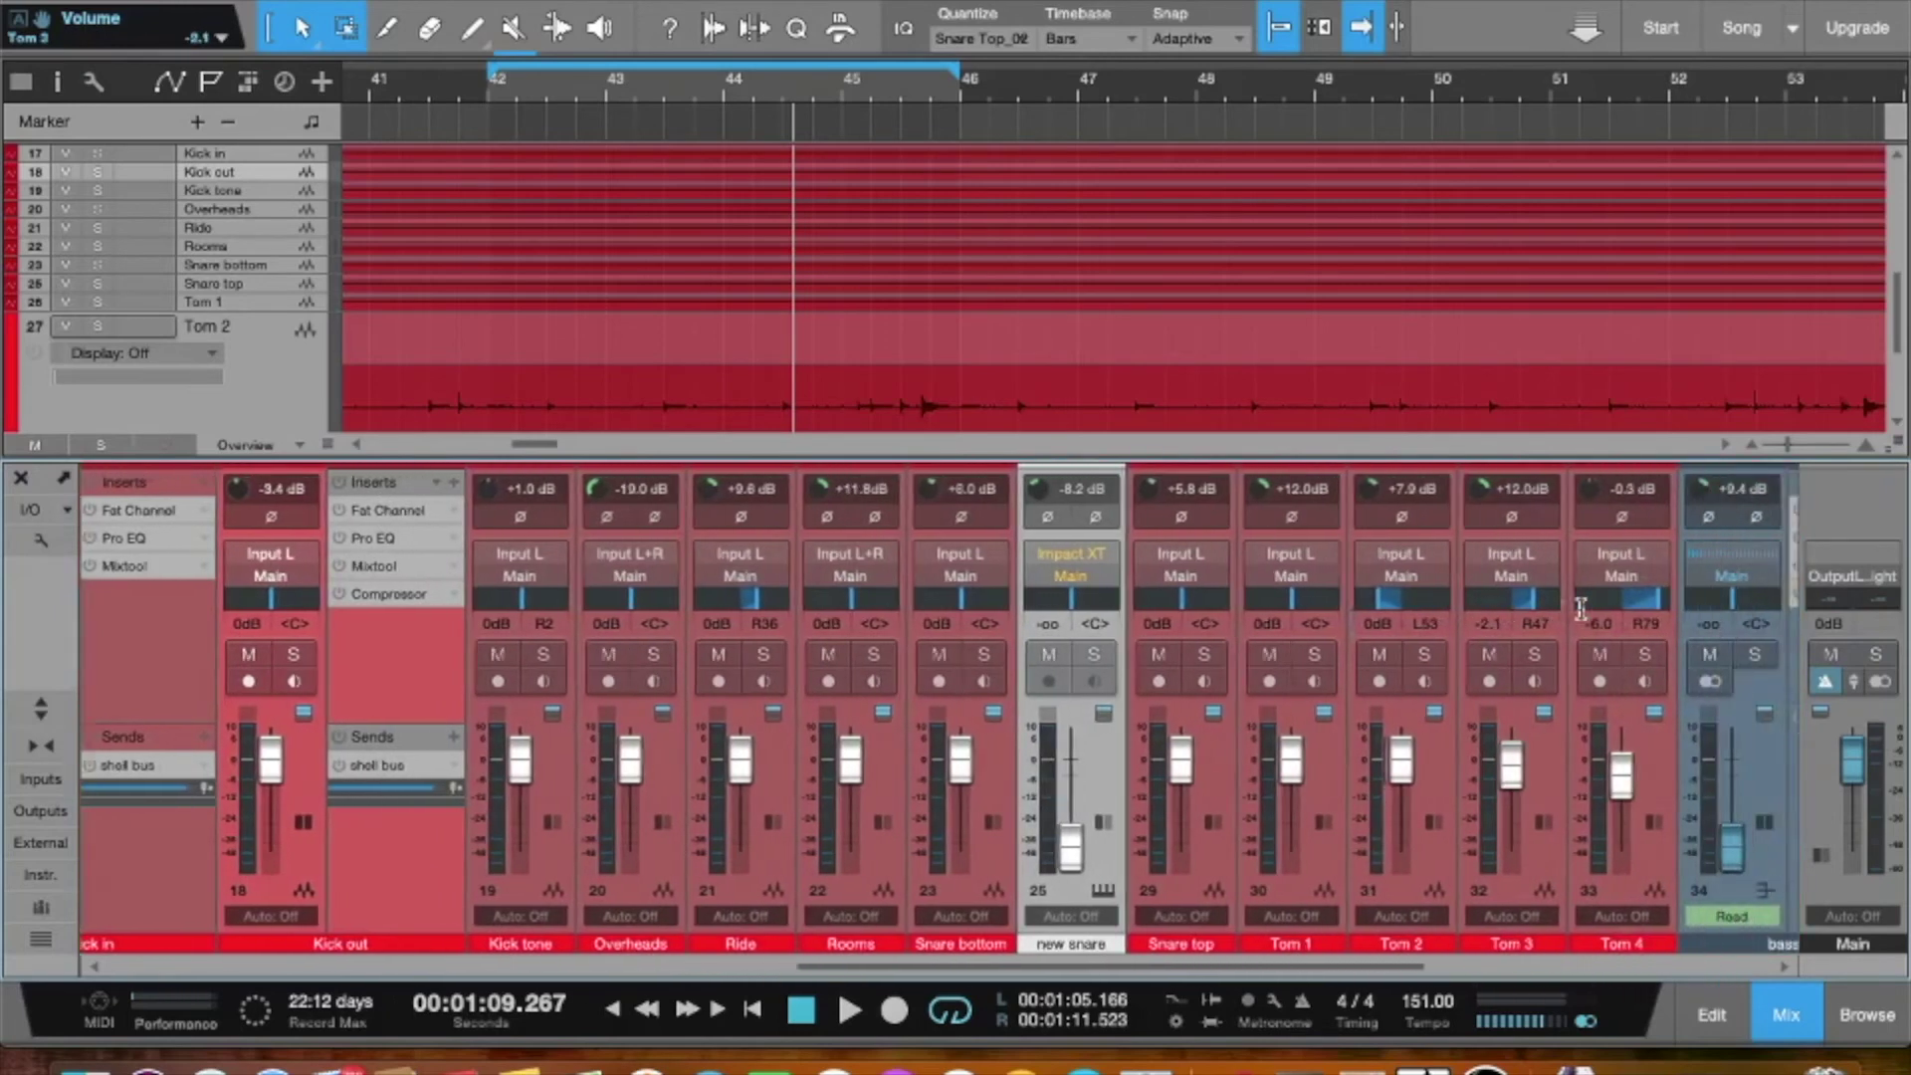
click(1403, 624)
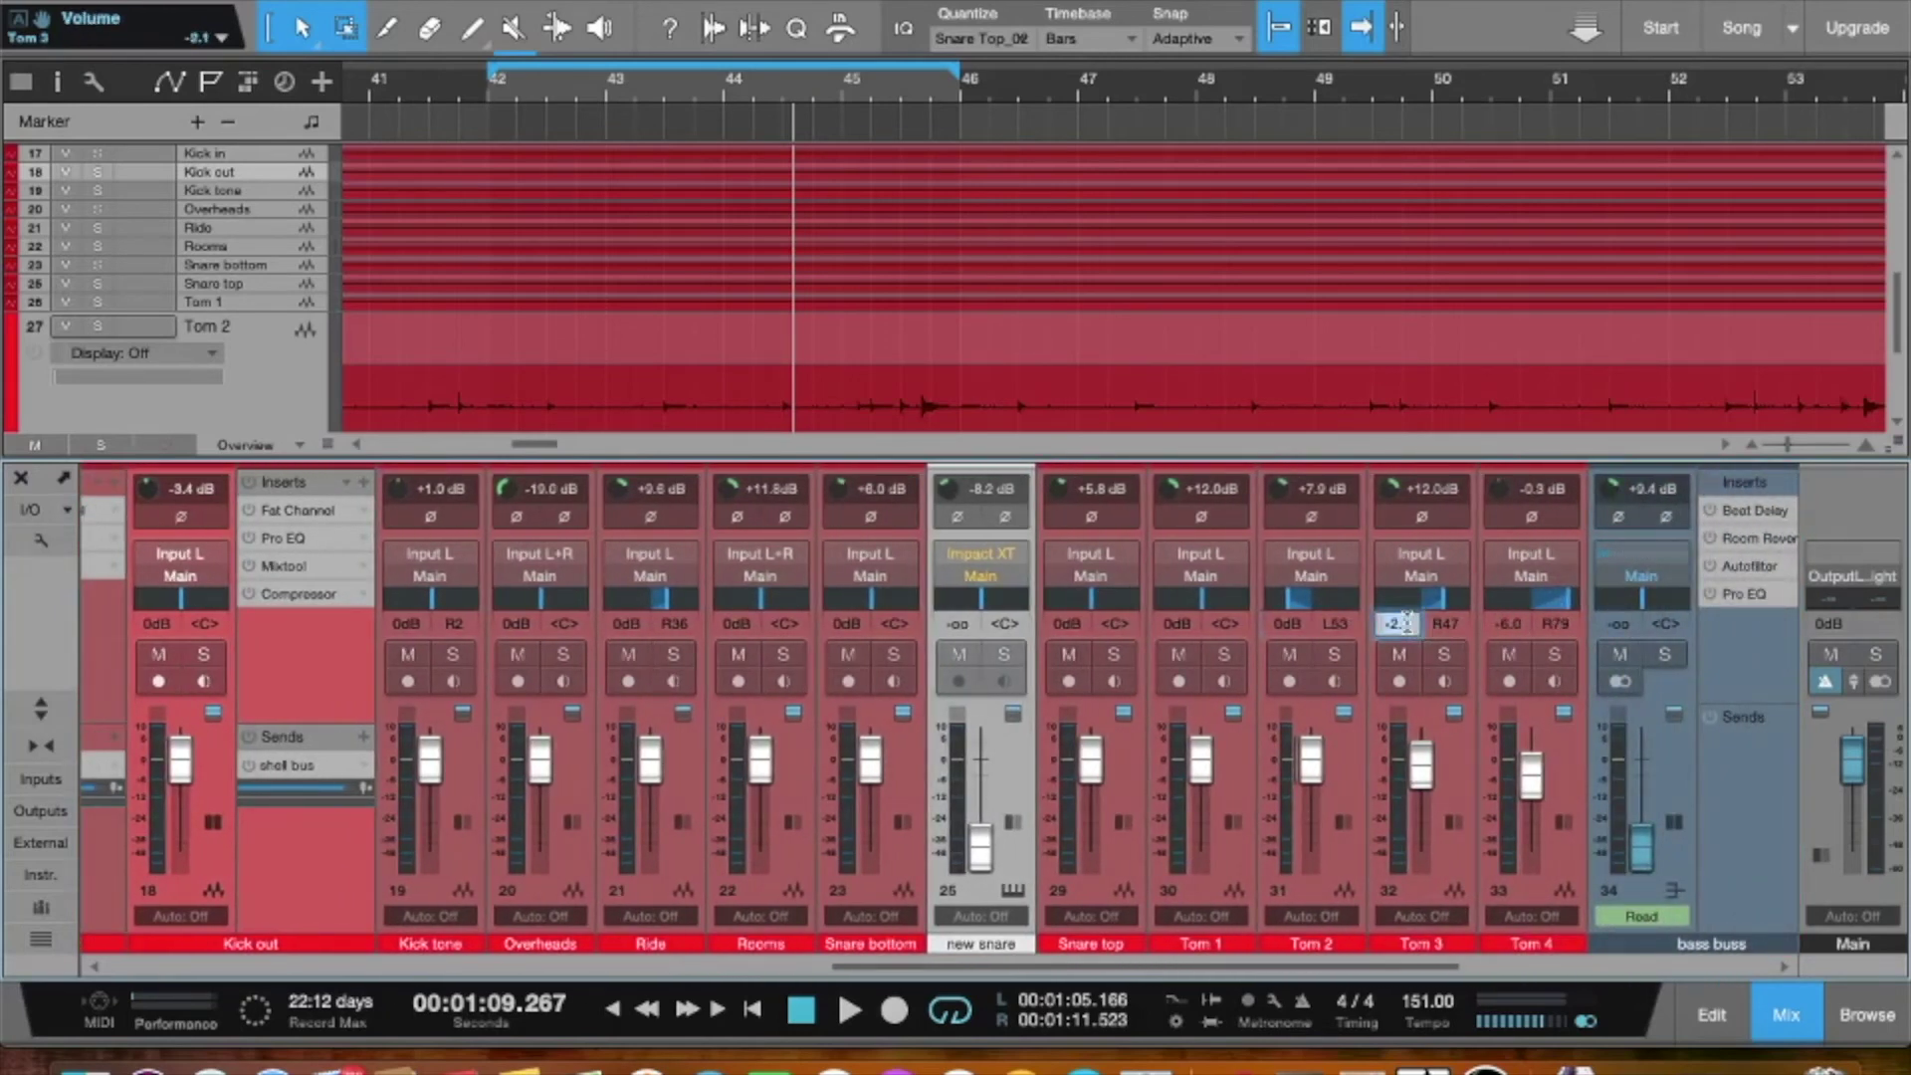
click(1514, 624)
click(1511, 623)
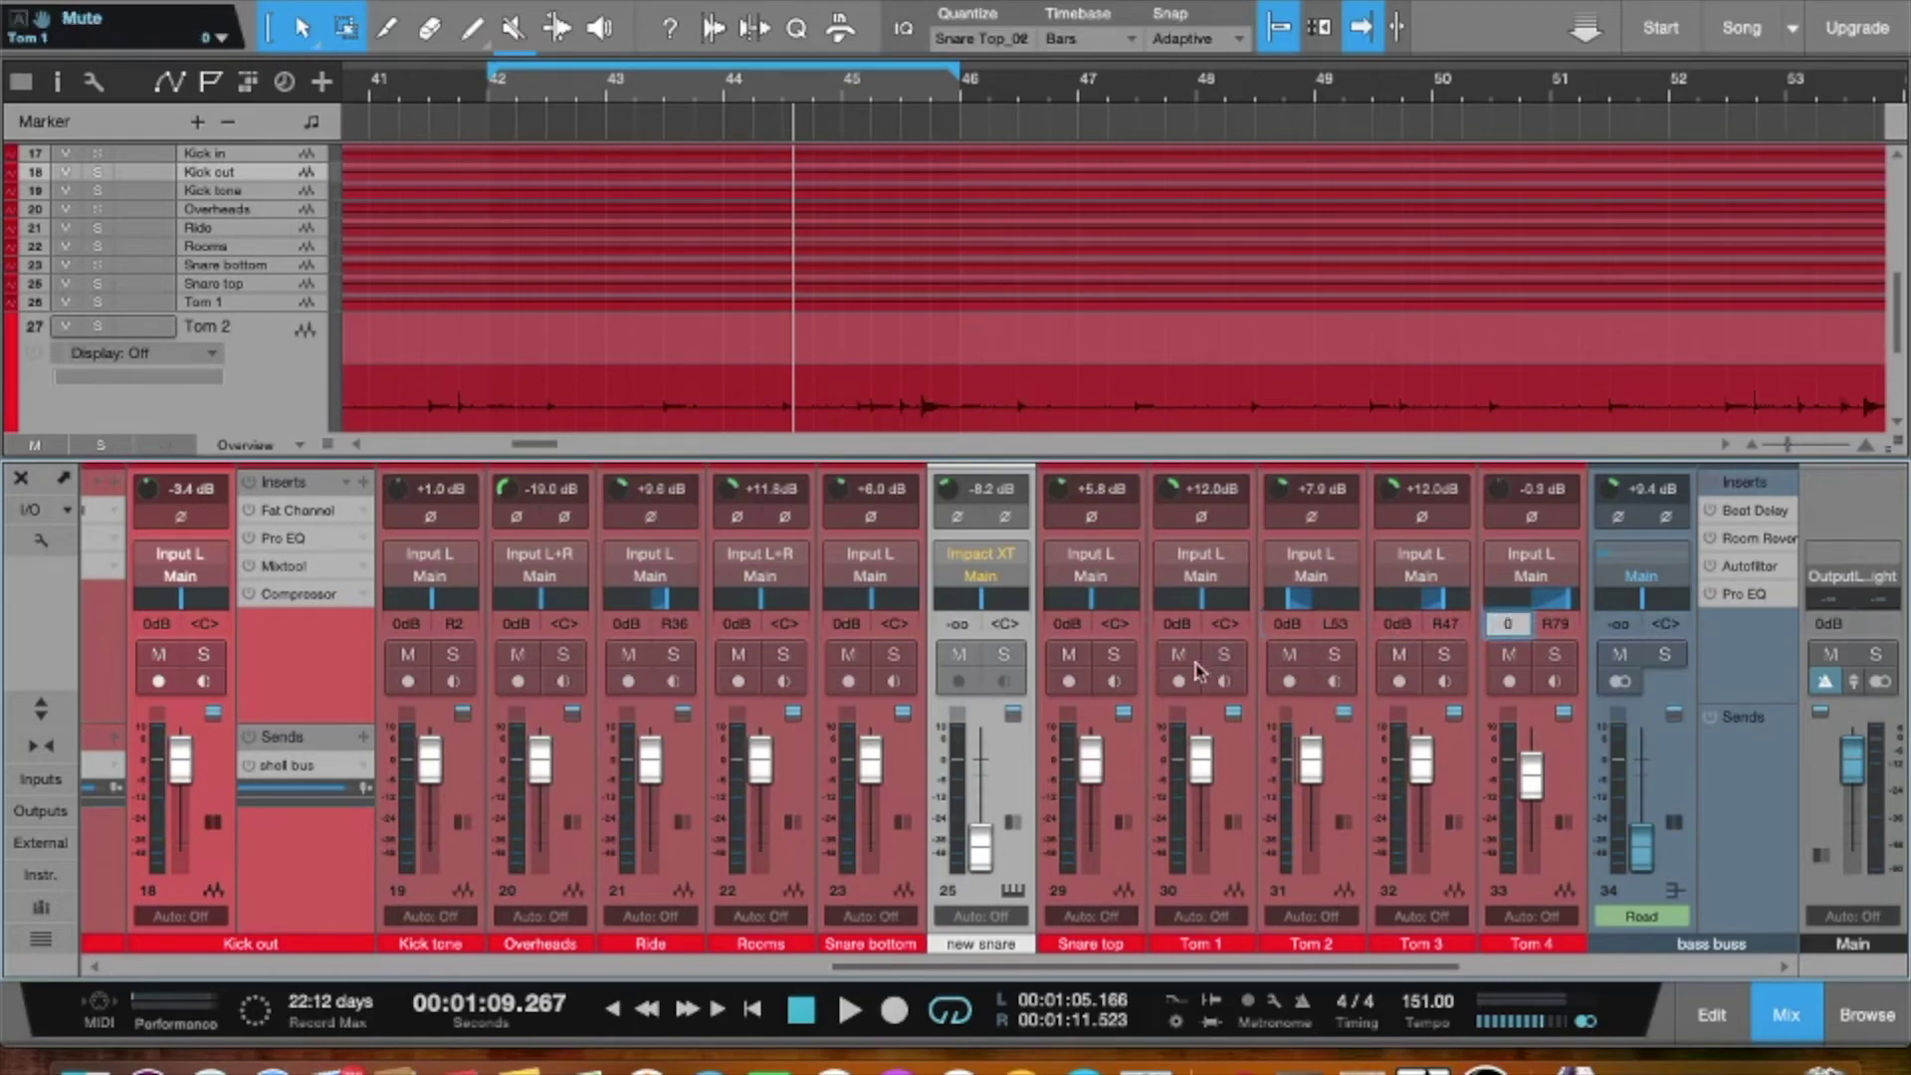
scroll(672, 687, left, 5)
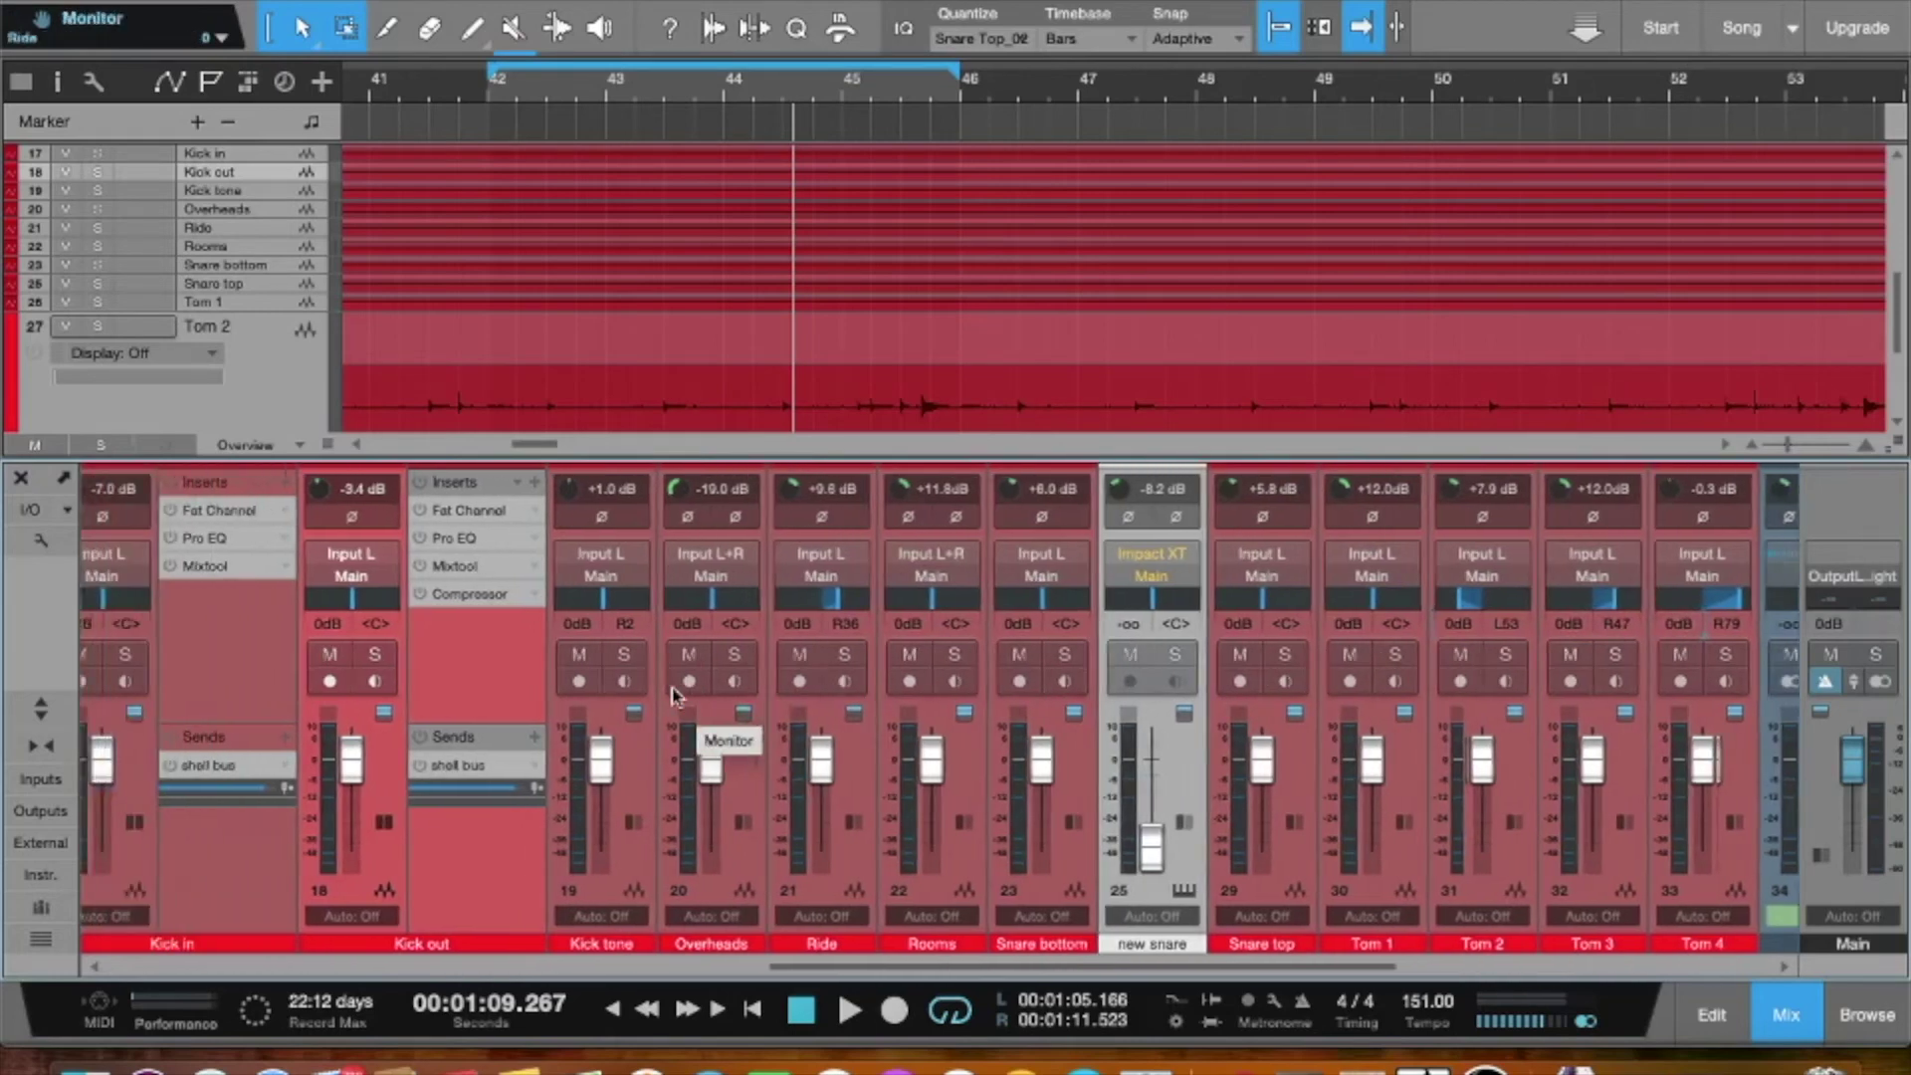
click(223, 623)
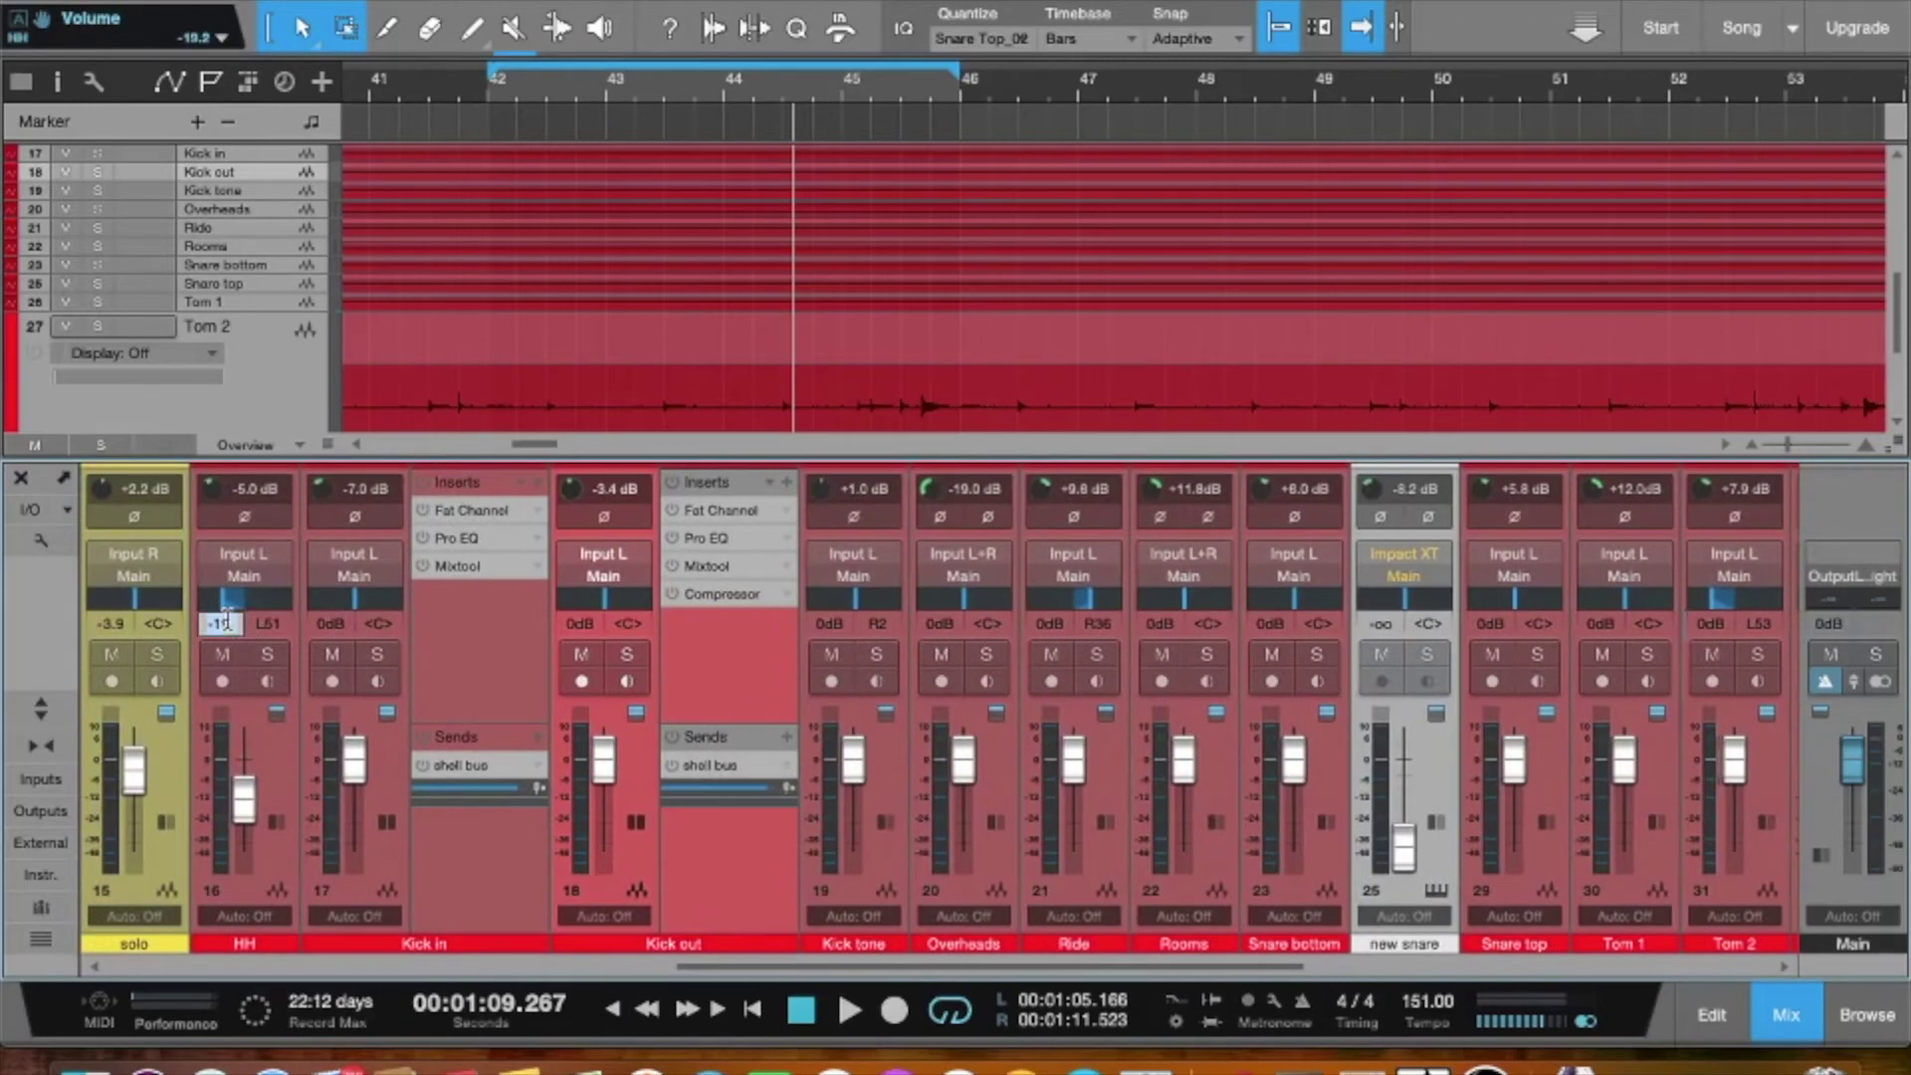
text(0)
key(Return)
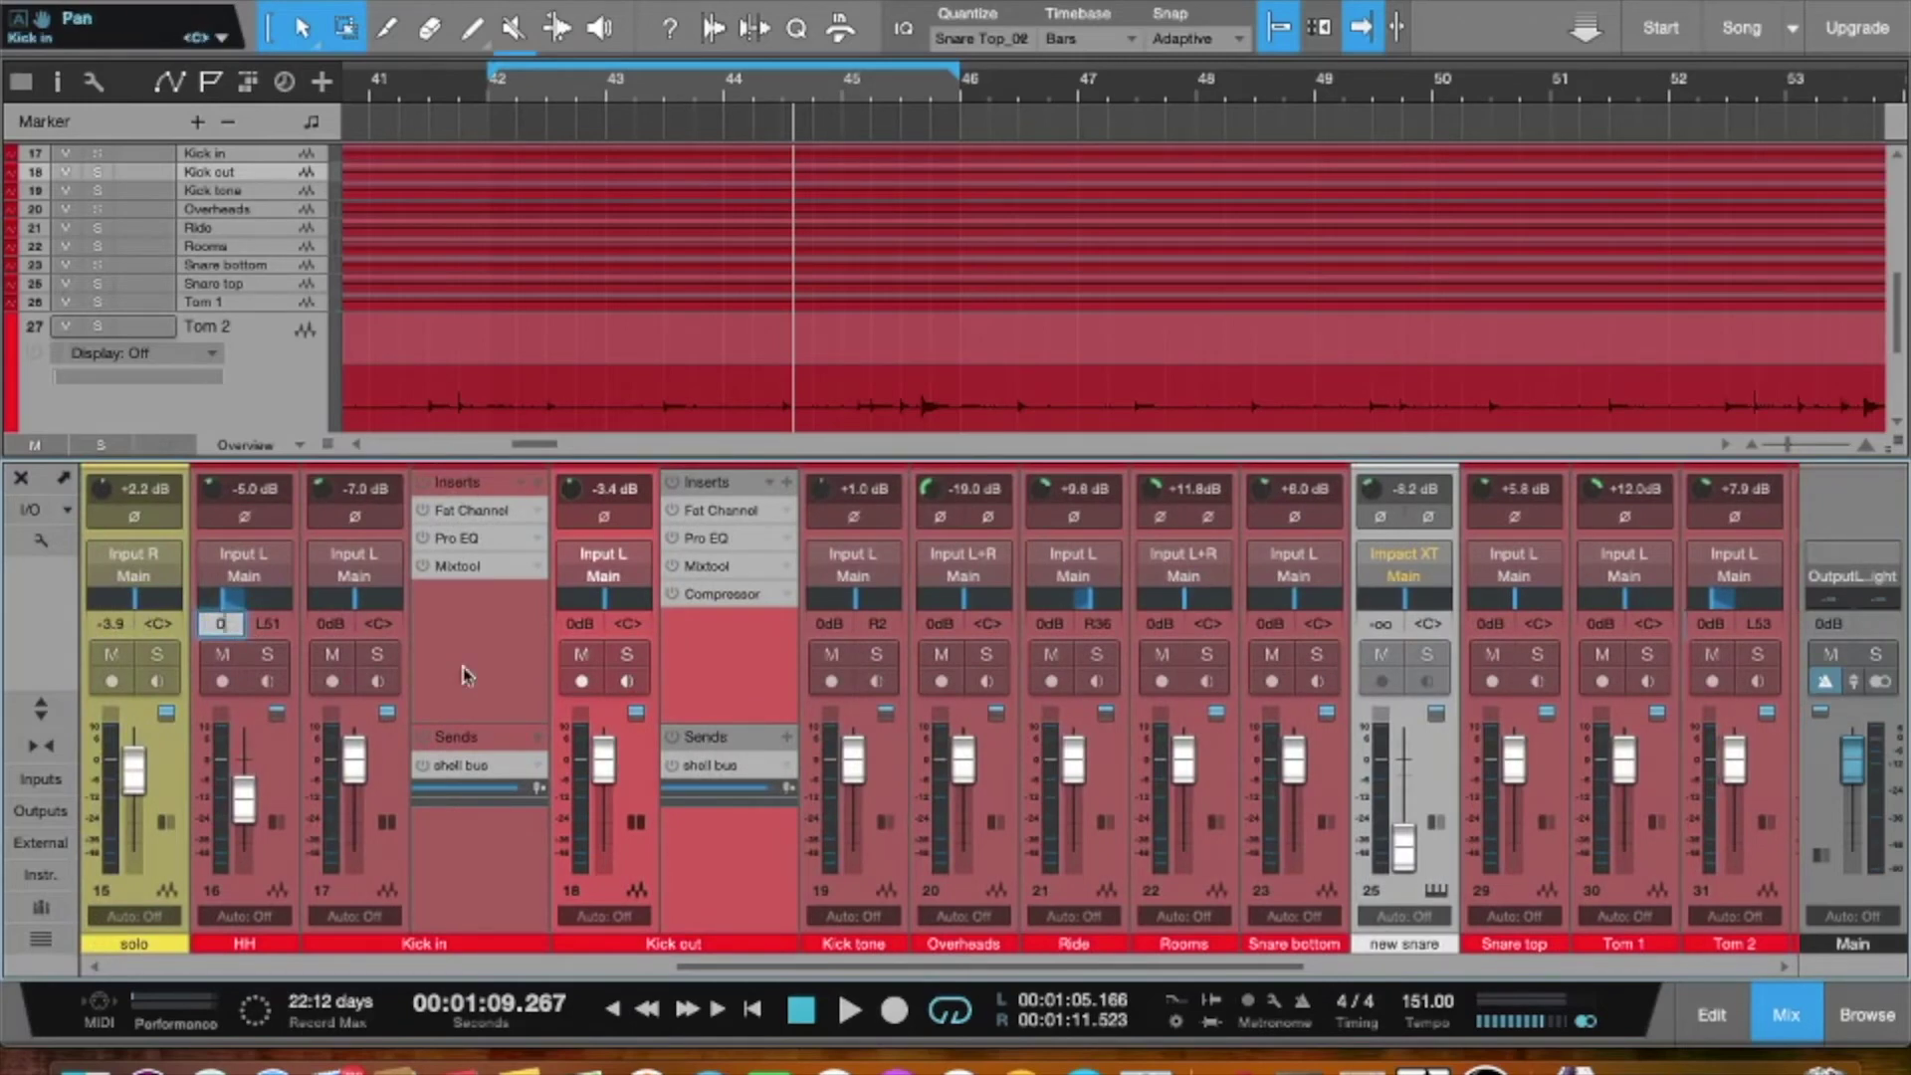
click(328, 602)
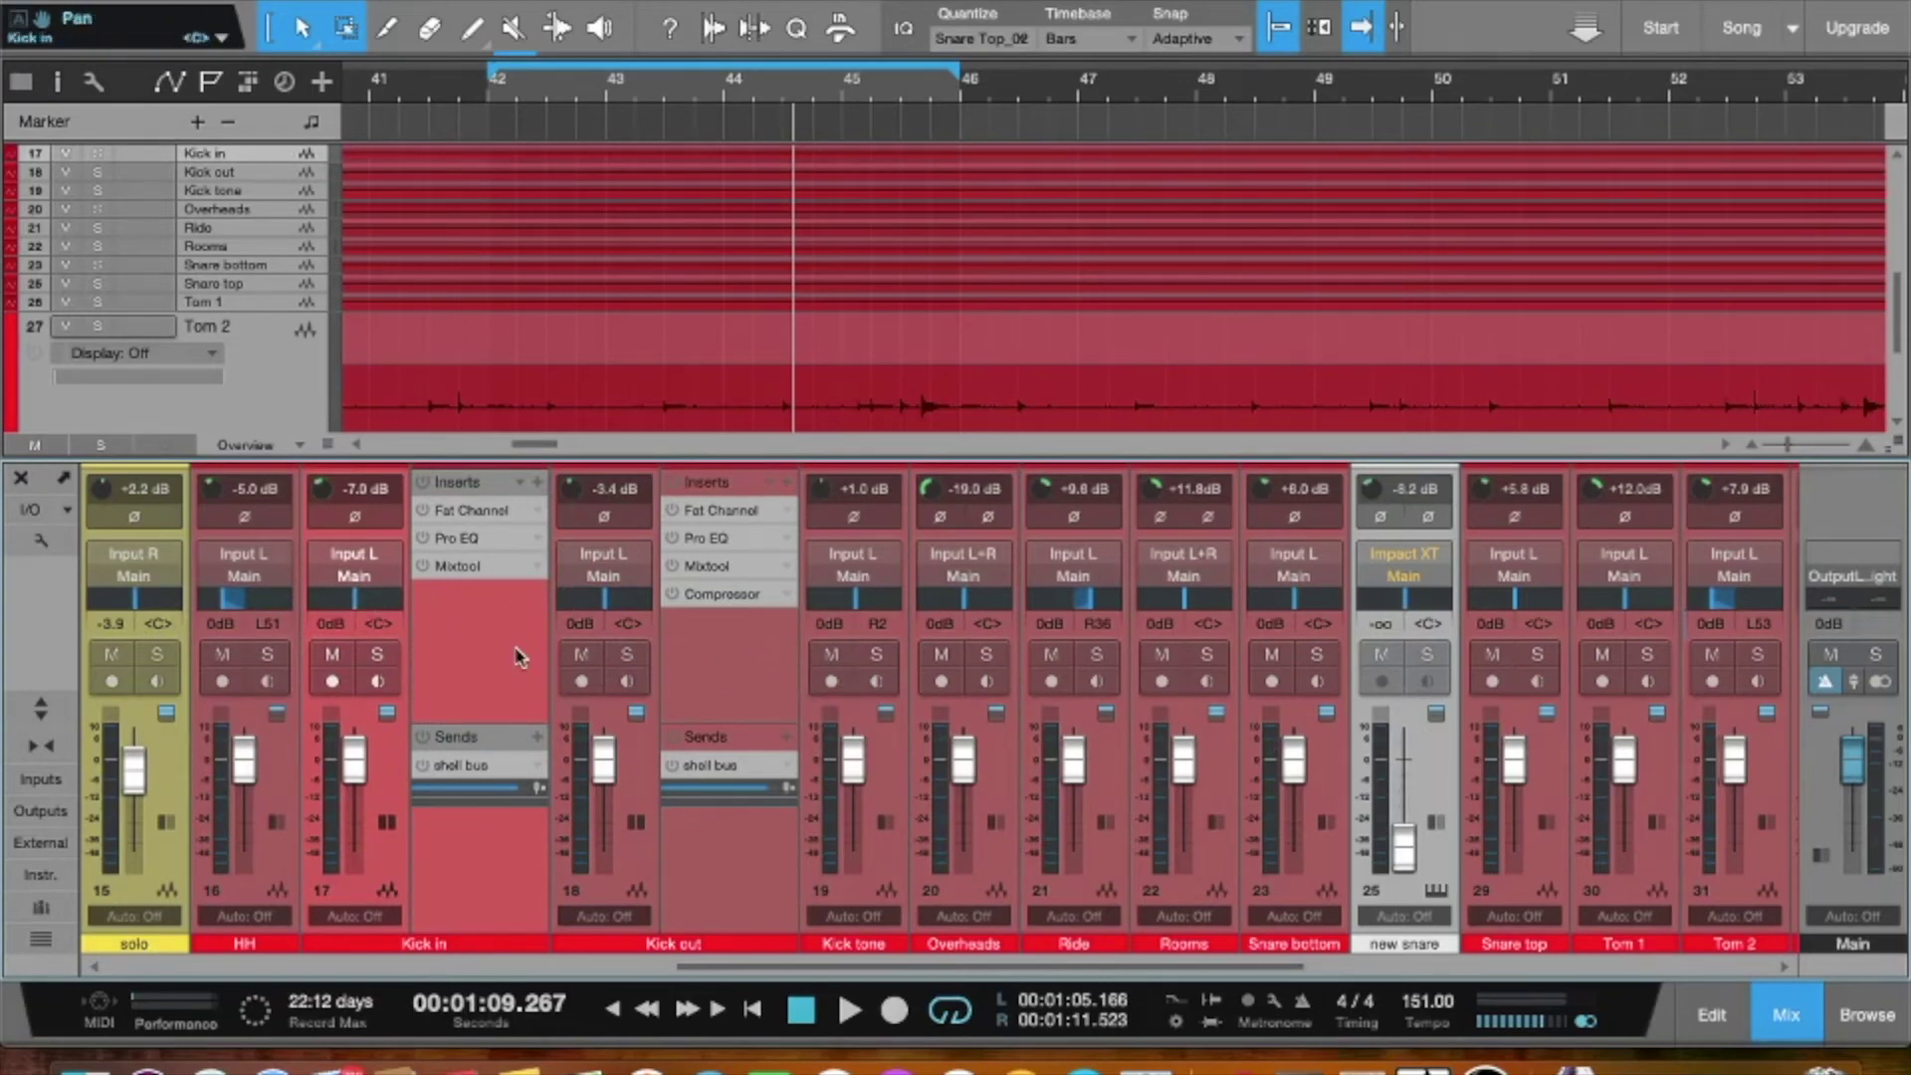
scroll(516, 657, right, 3)
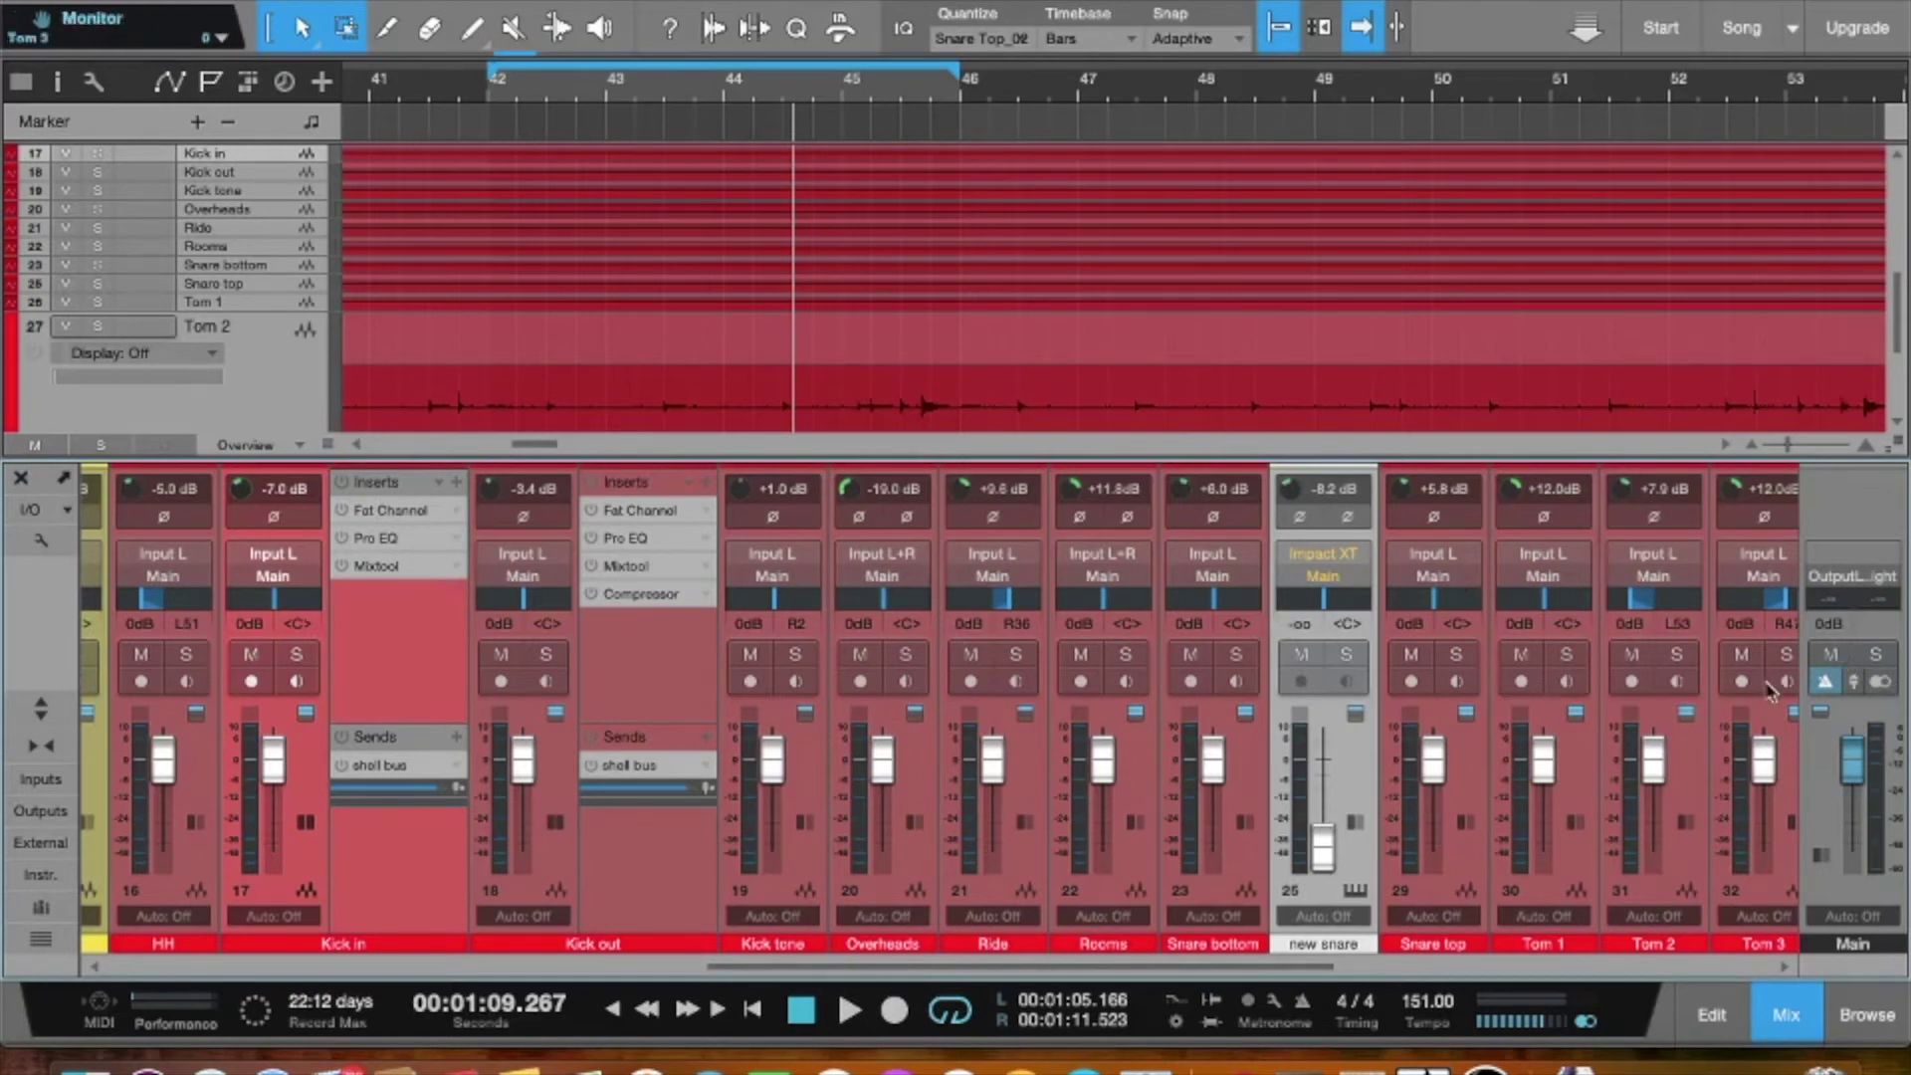
- Mute the Main output and move the song position back to bar 42
click(1828, 657)
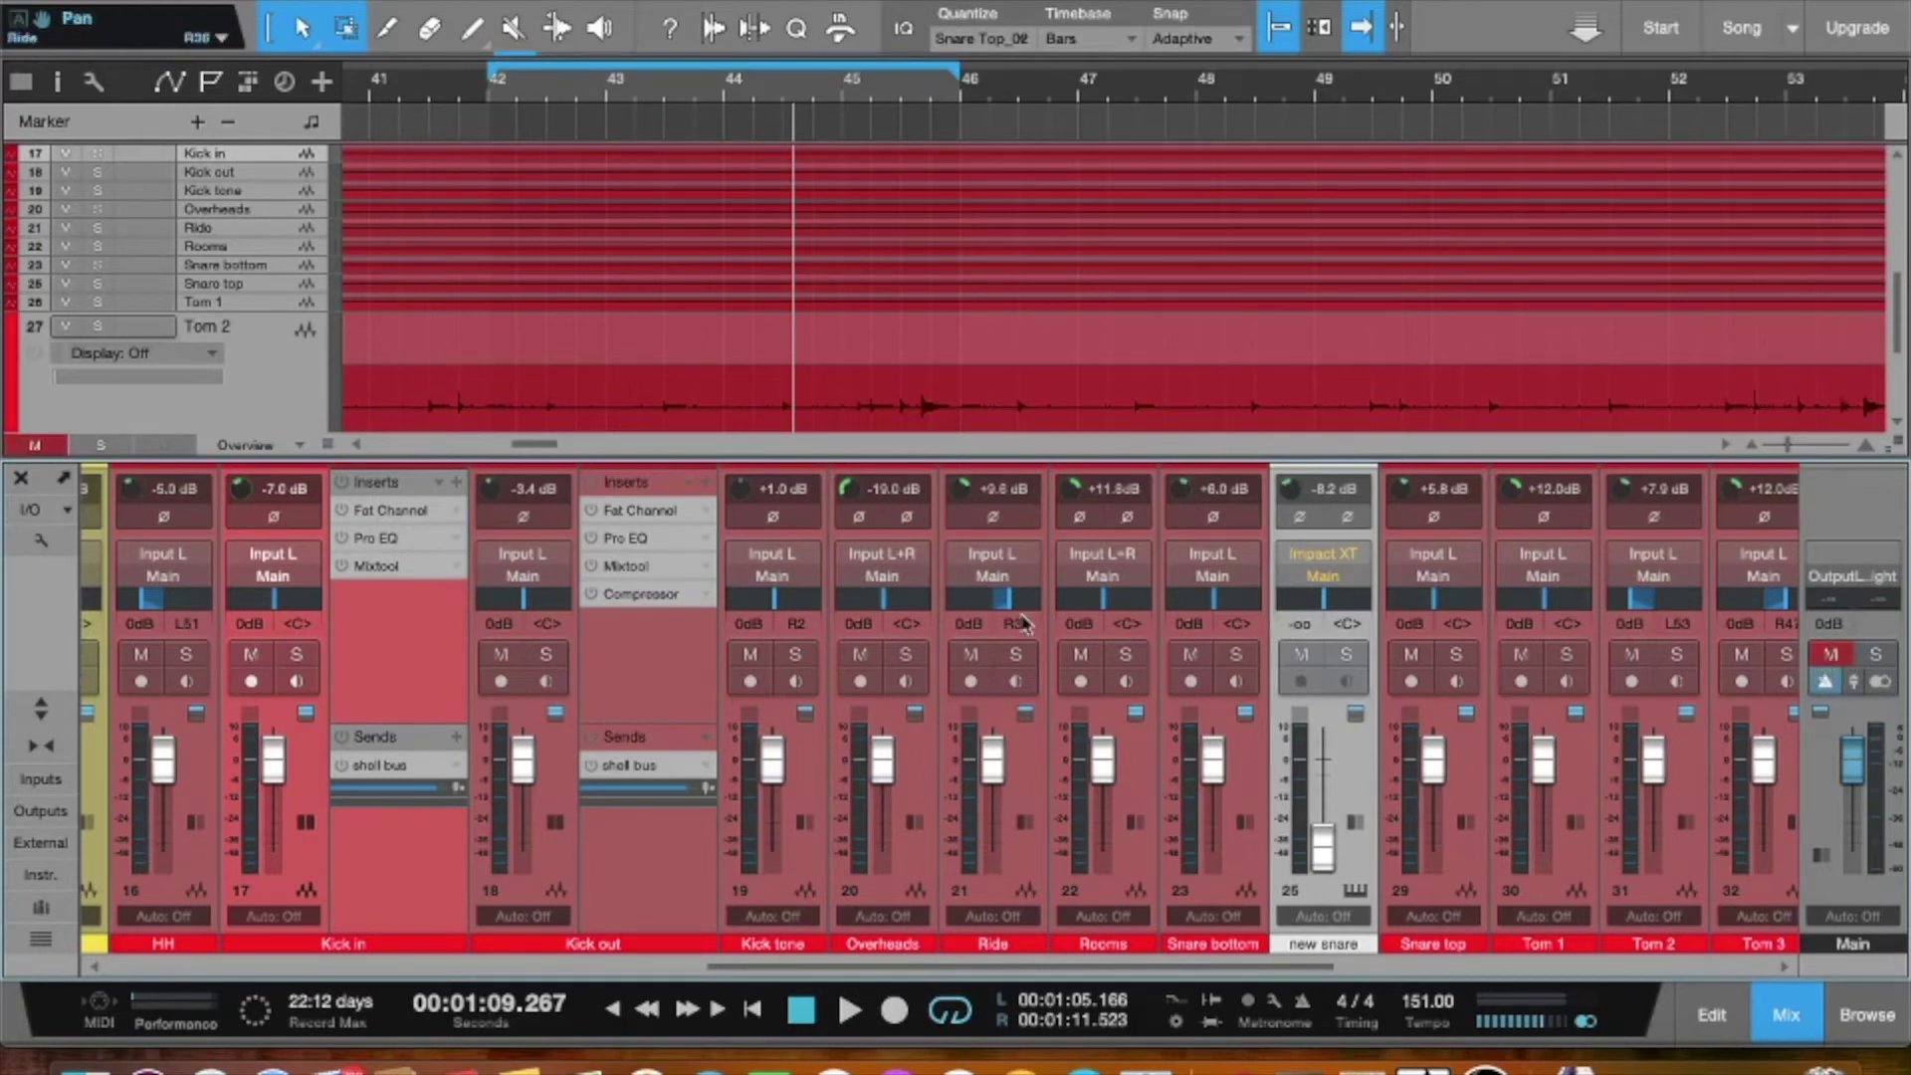
click(491, 96)
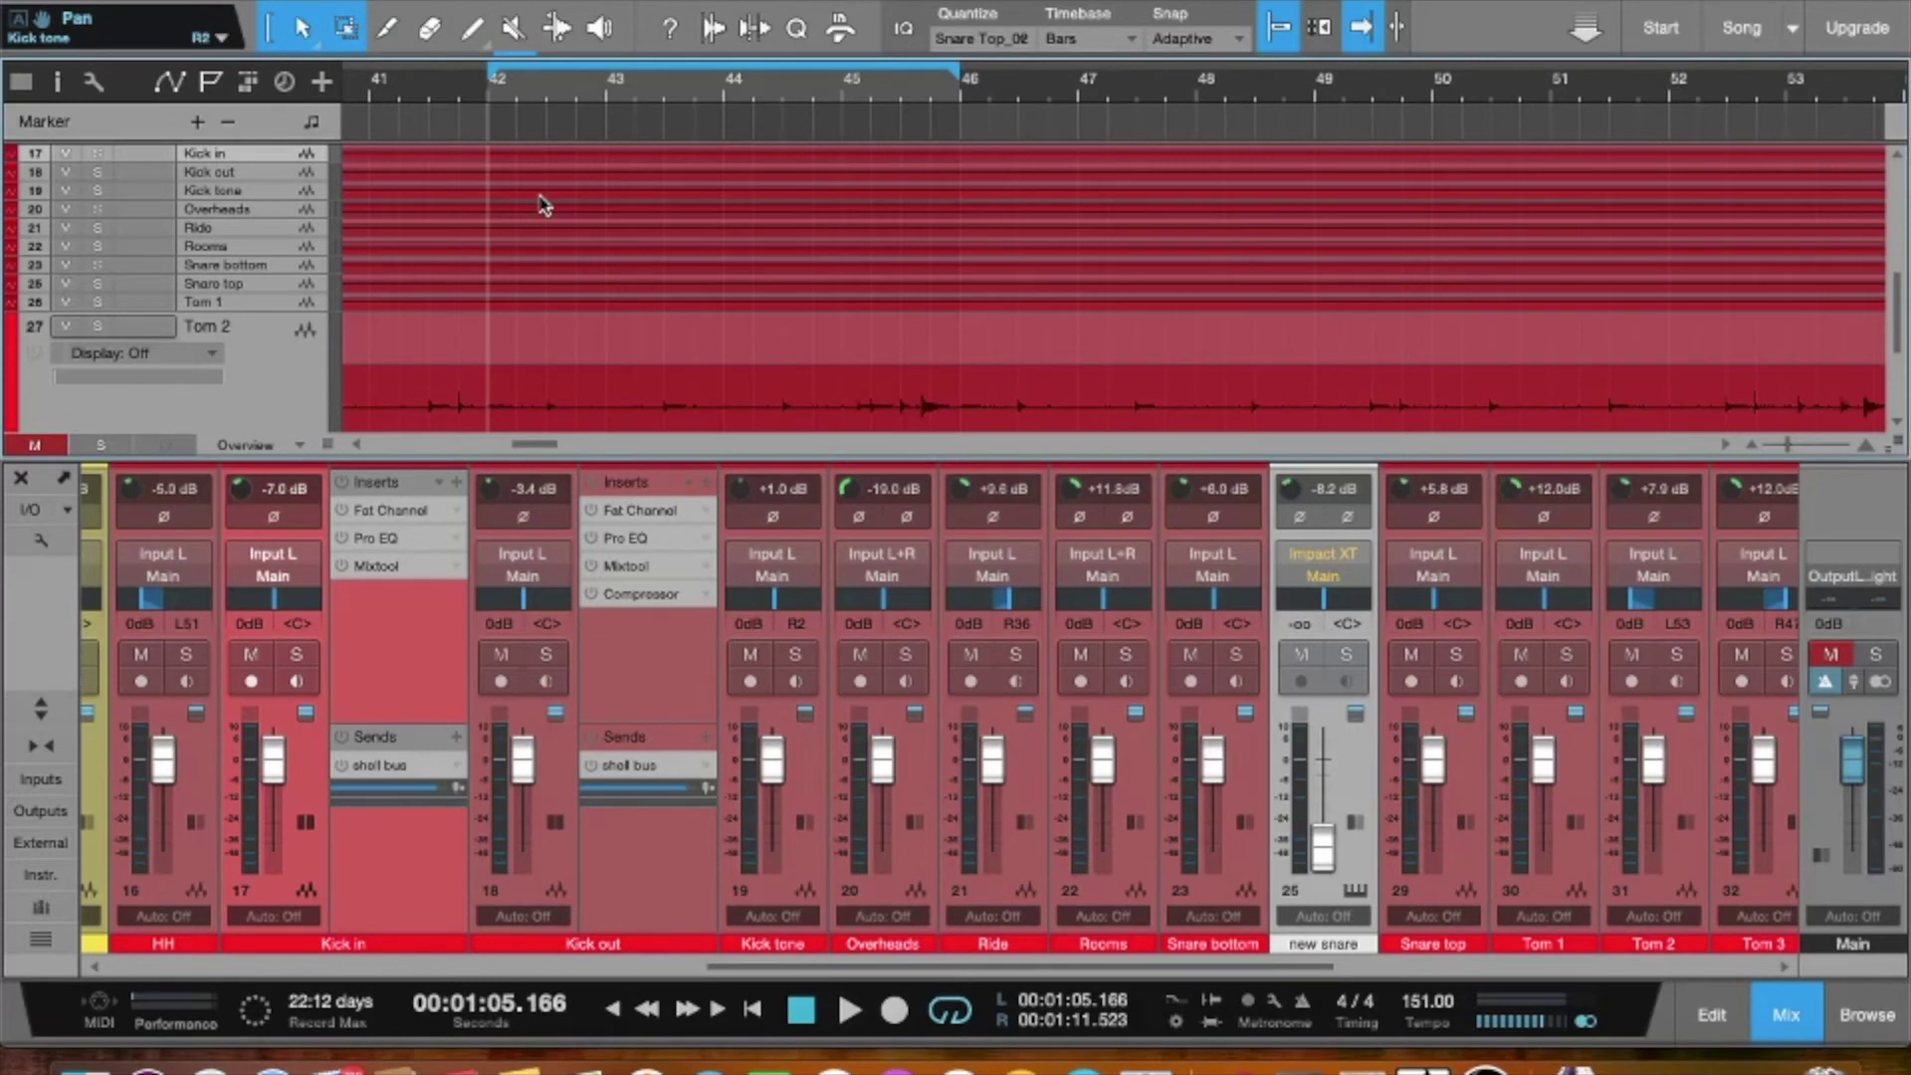
- While looping, set input gains: Ride +6.5, Kick out -2.8 and Kick tone -1.0 dB
key(space)
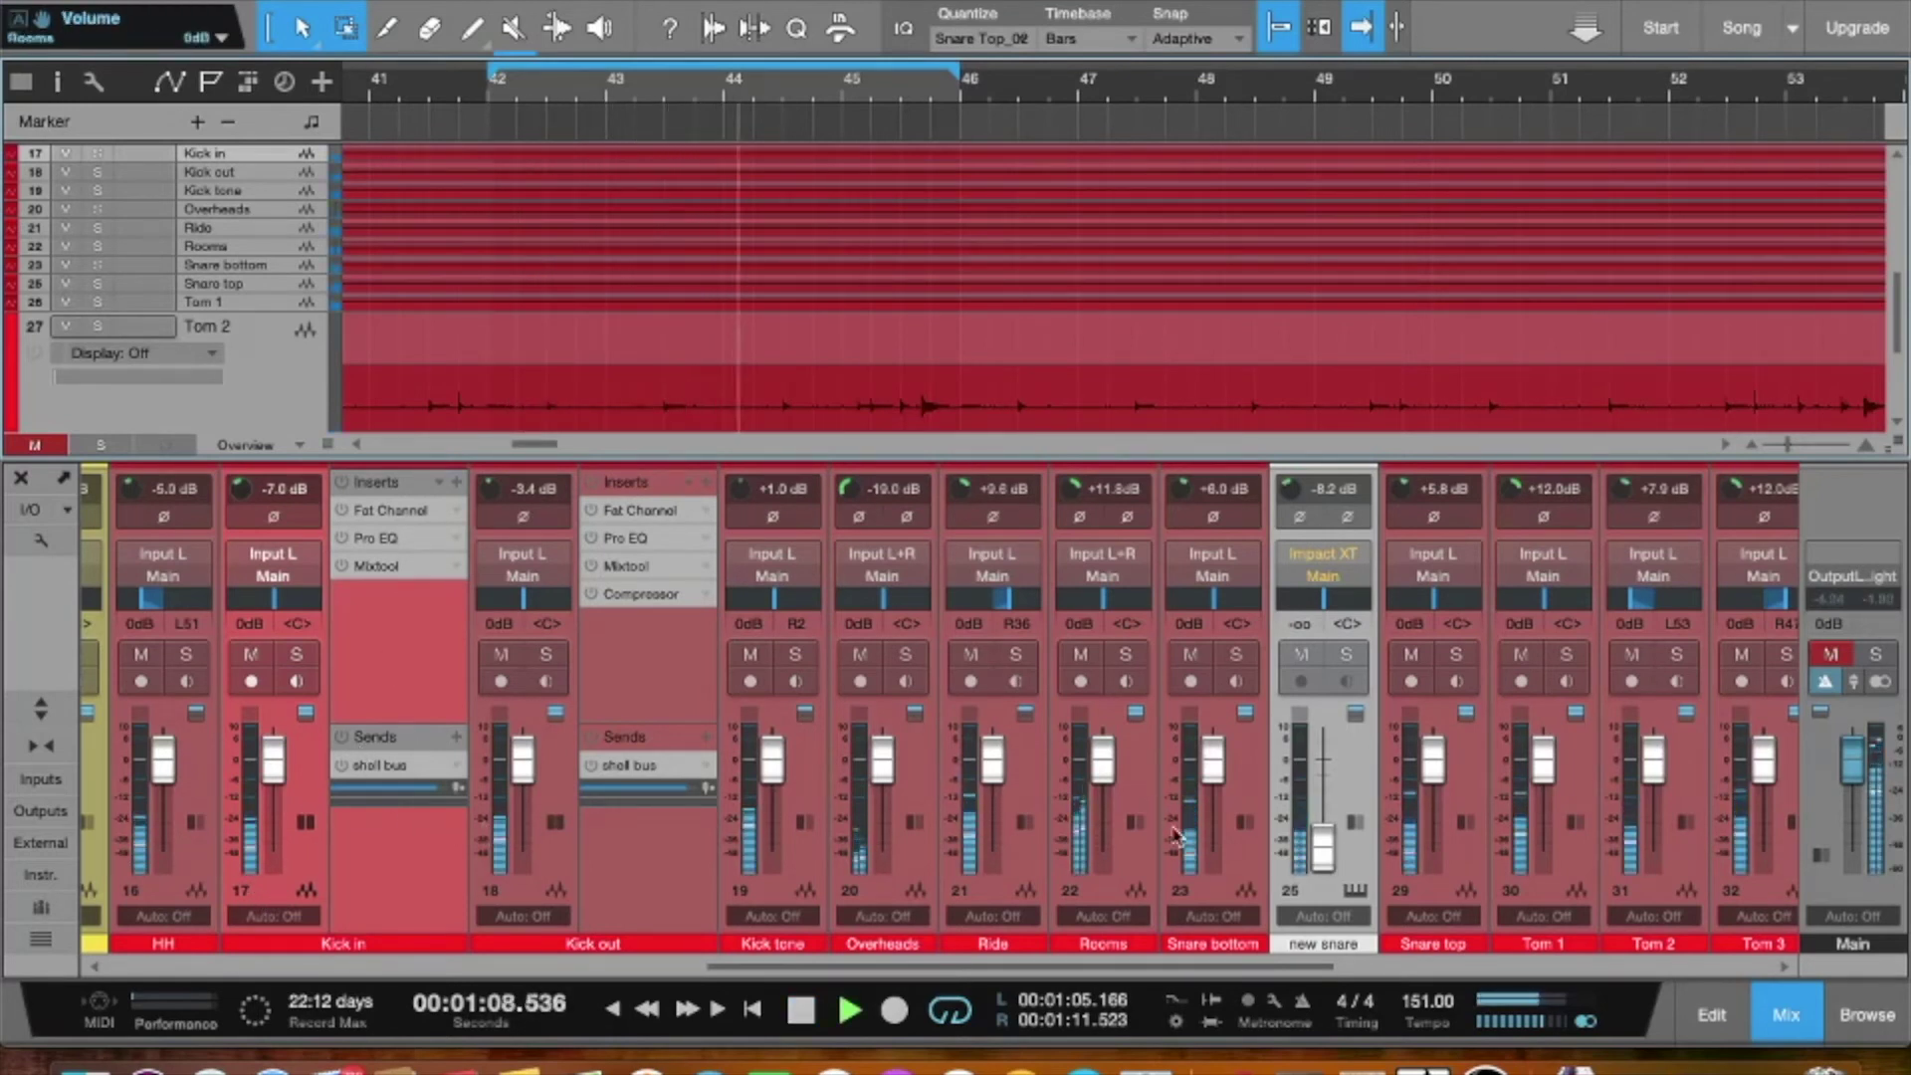
scroll(956, 501, down, 3)
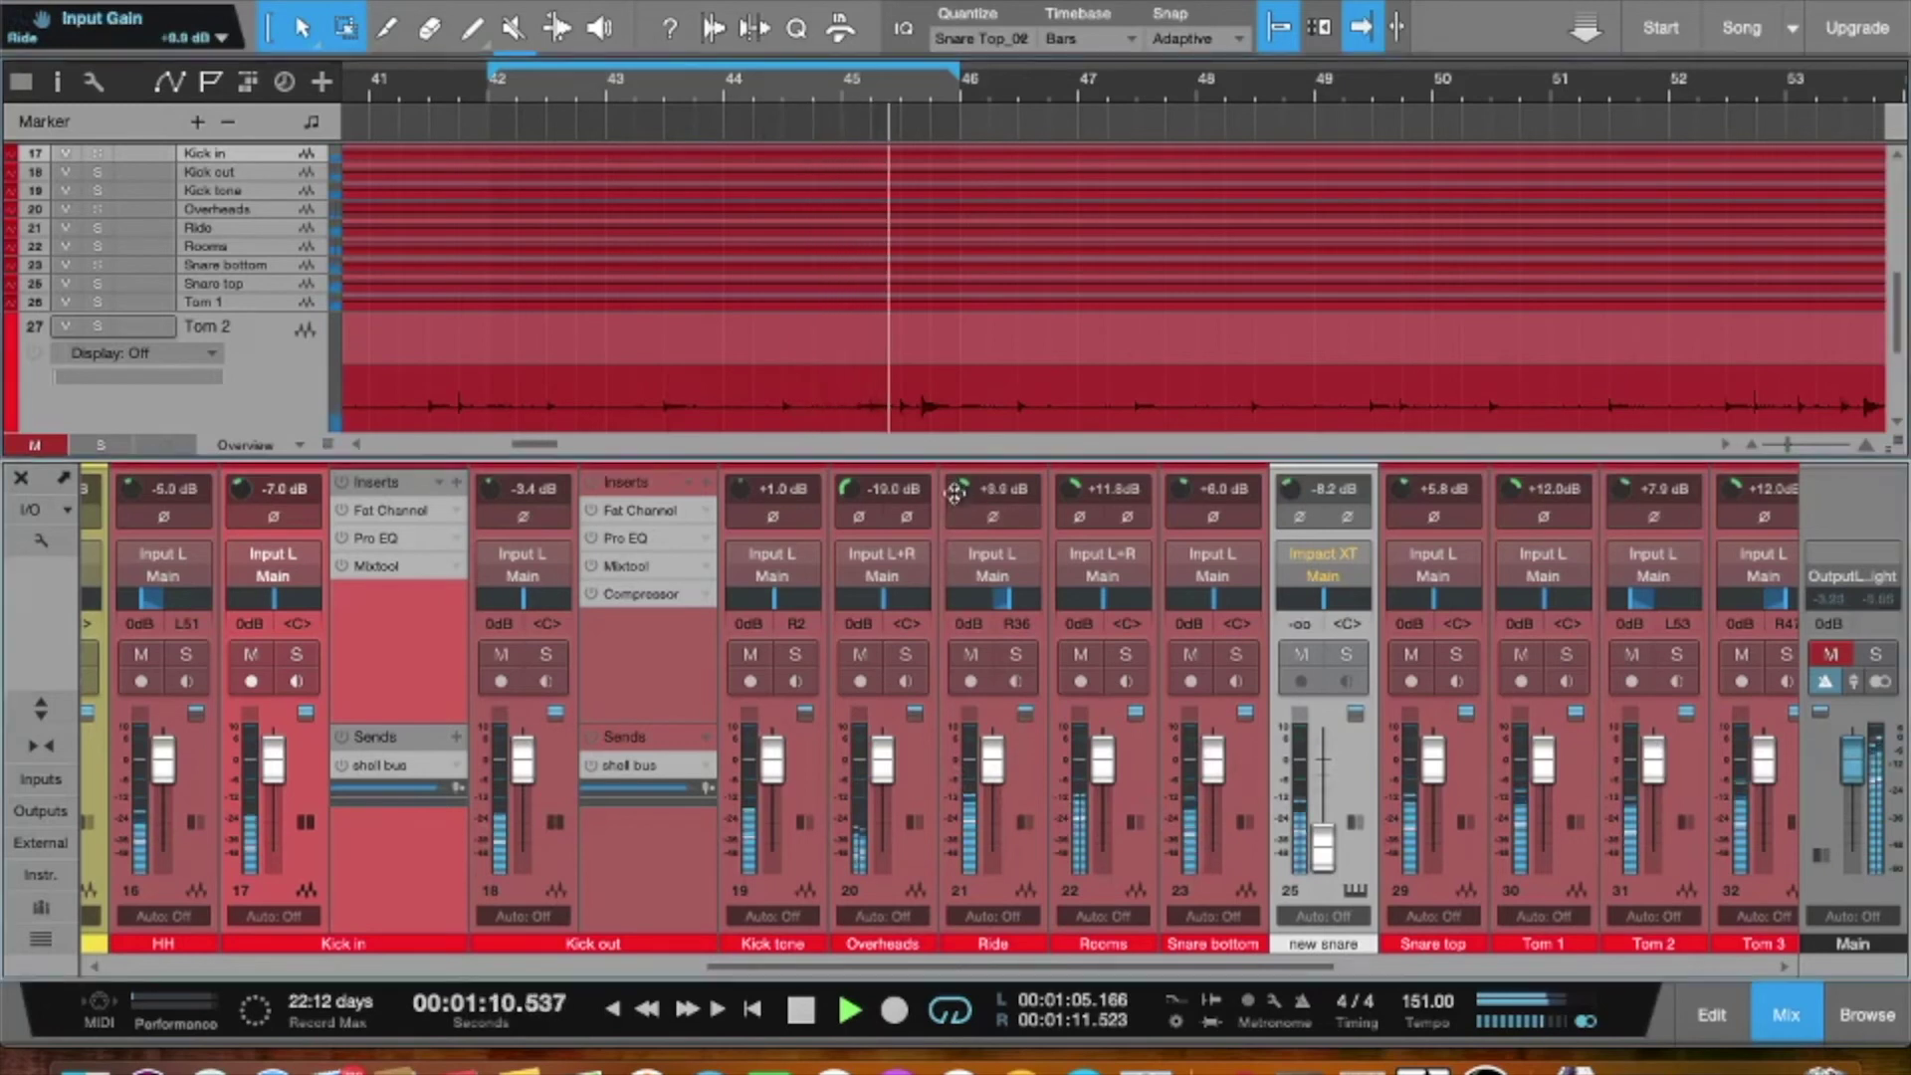
scroll(956, 501, down, 1)
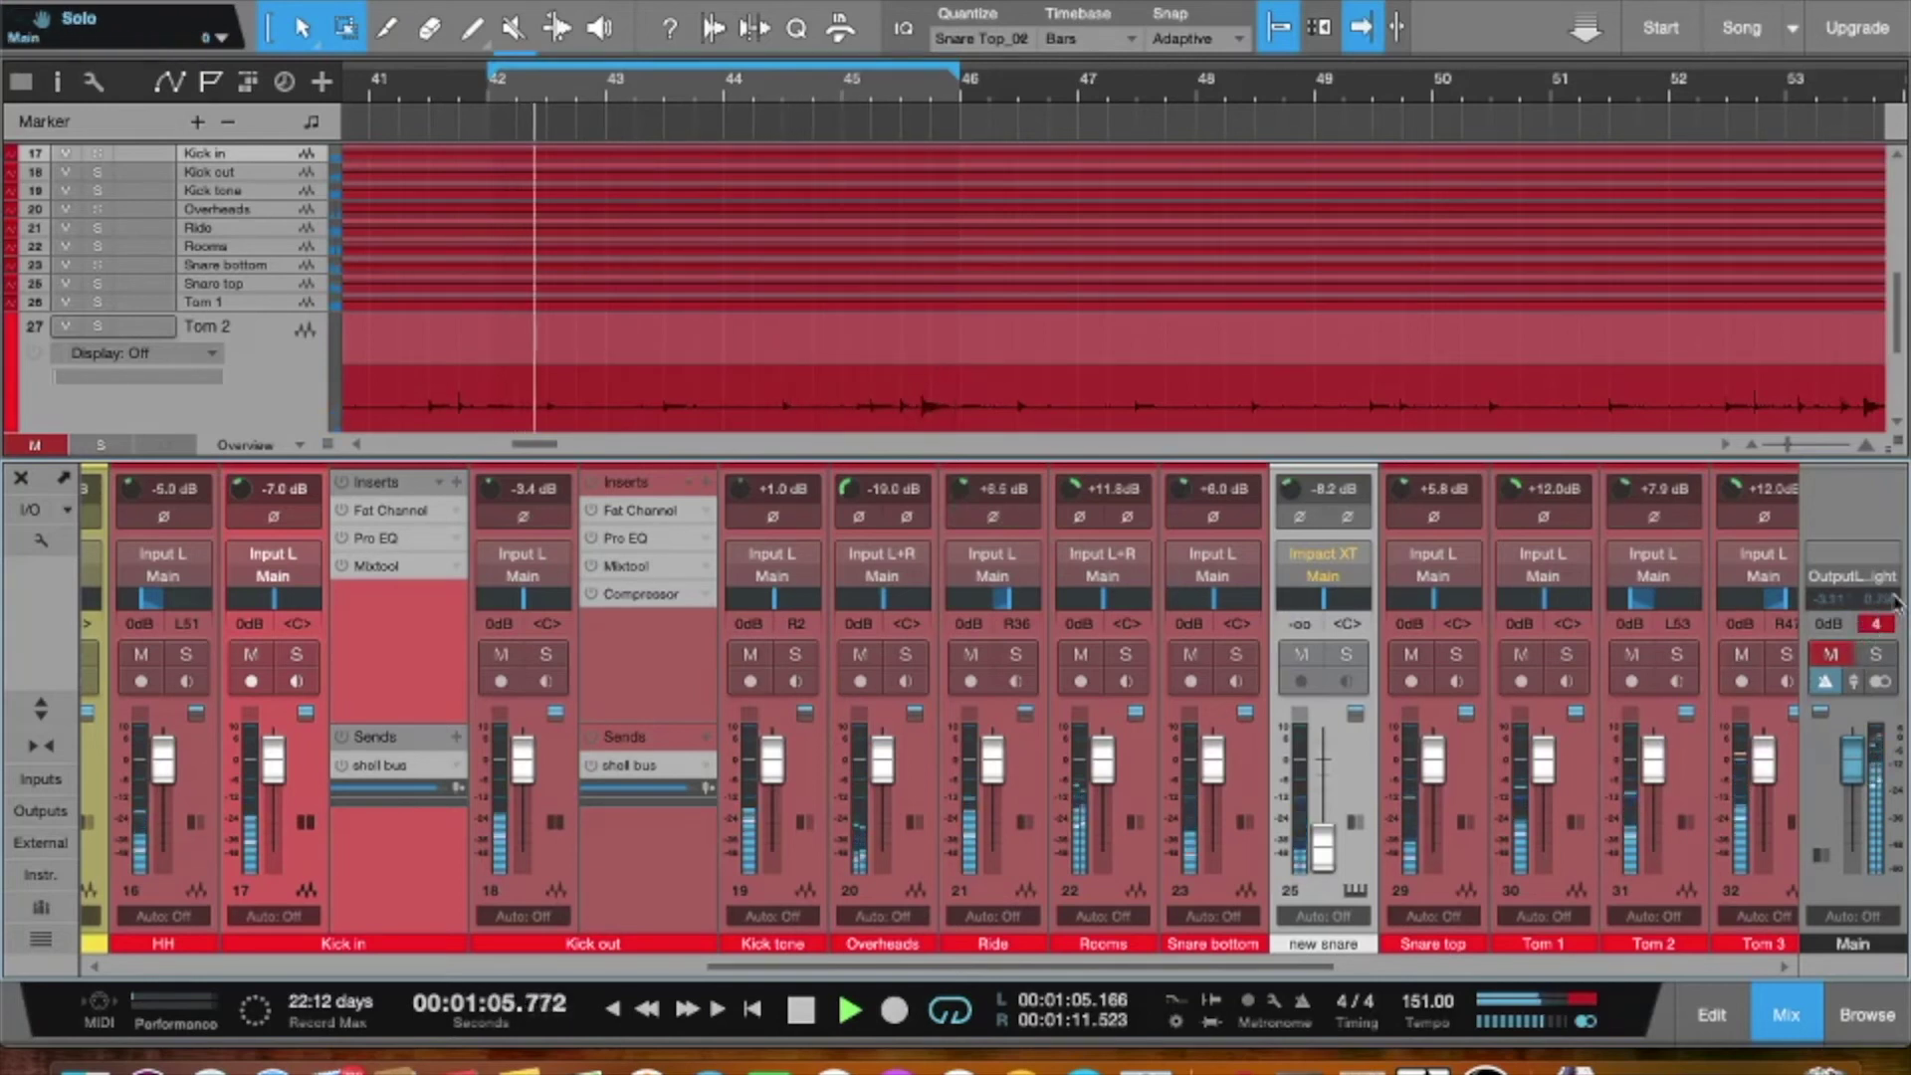
key(space)
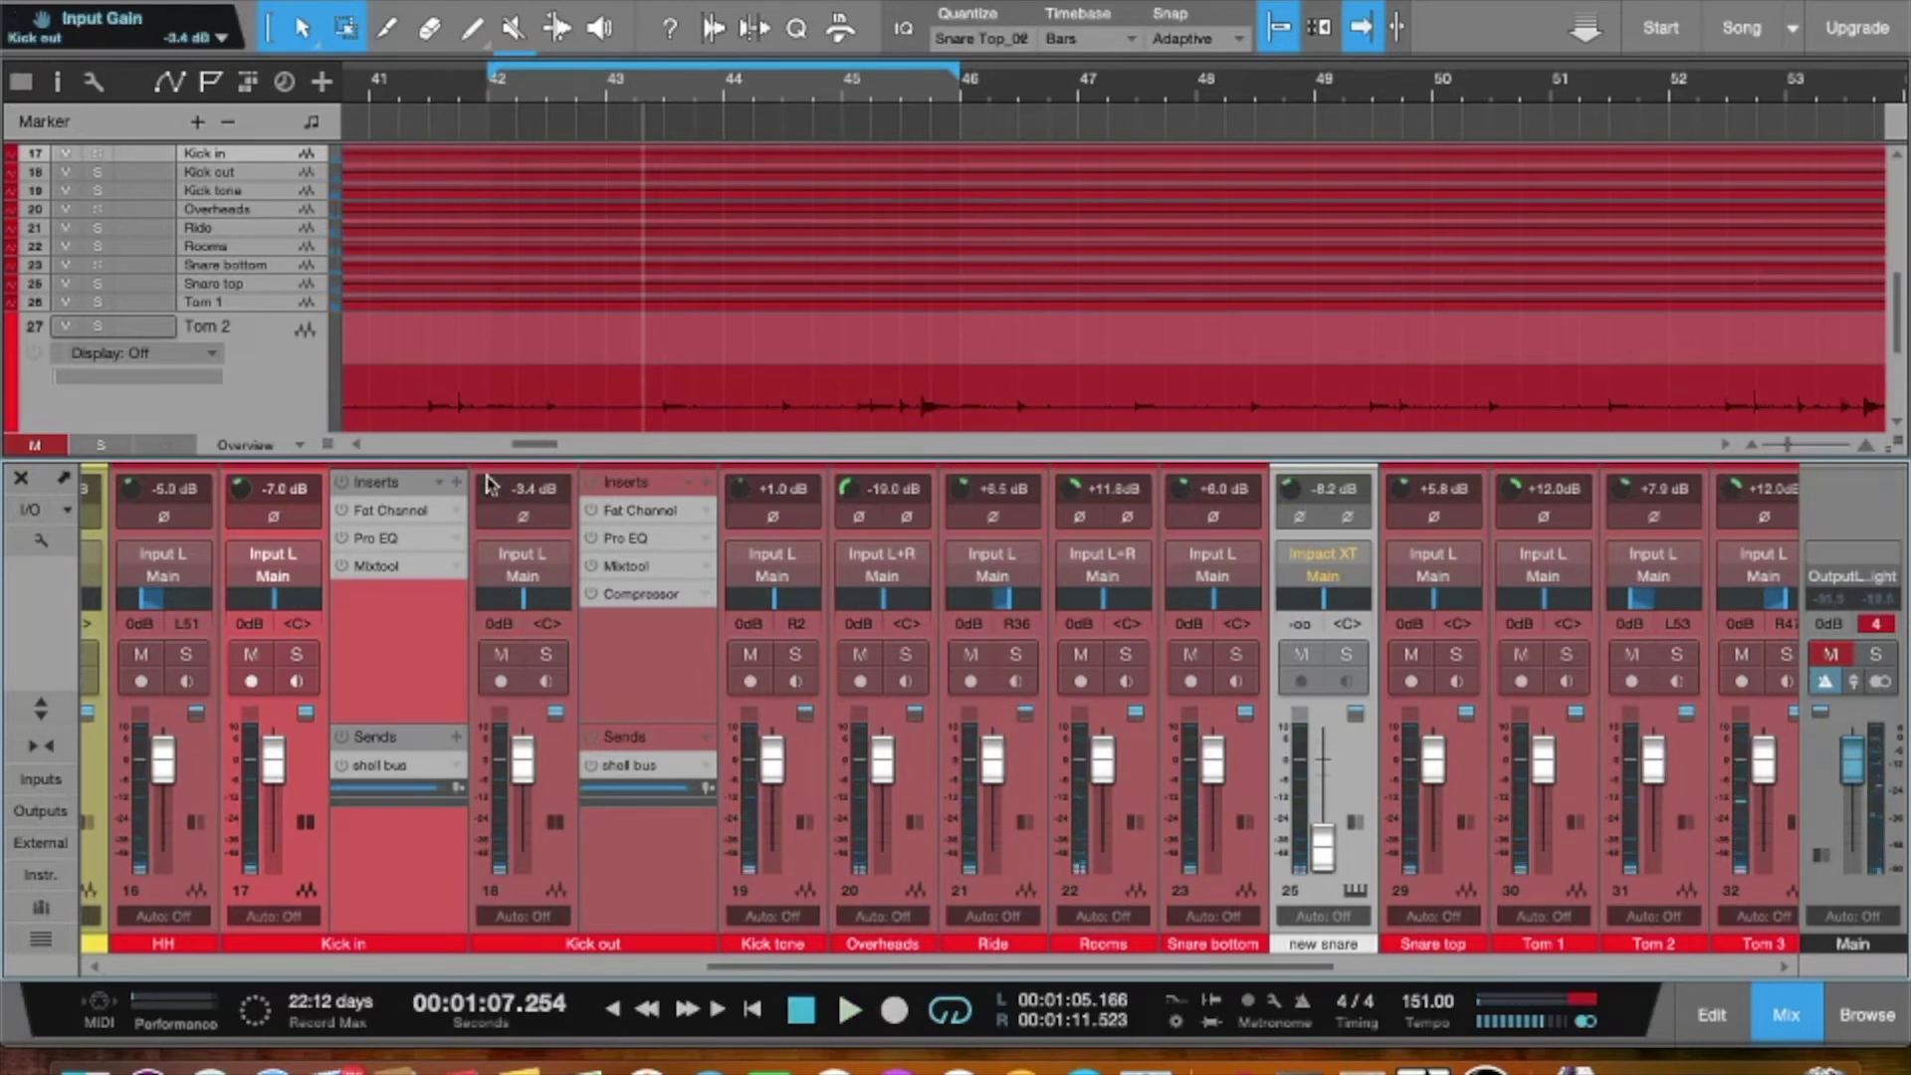
key(space)
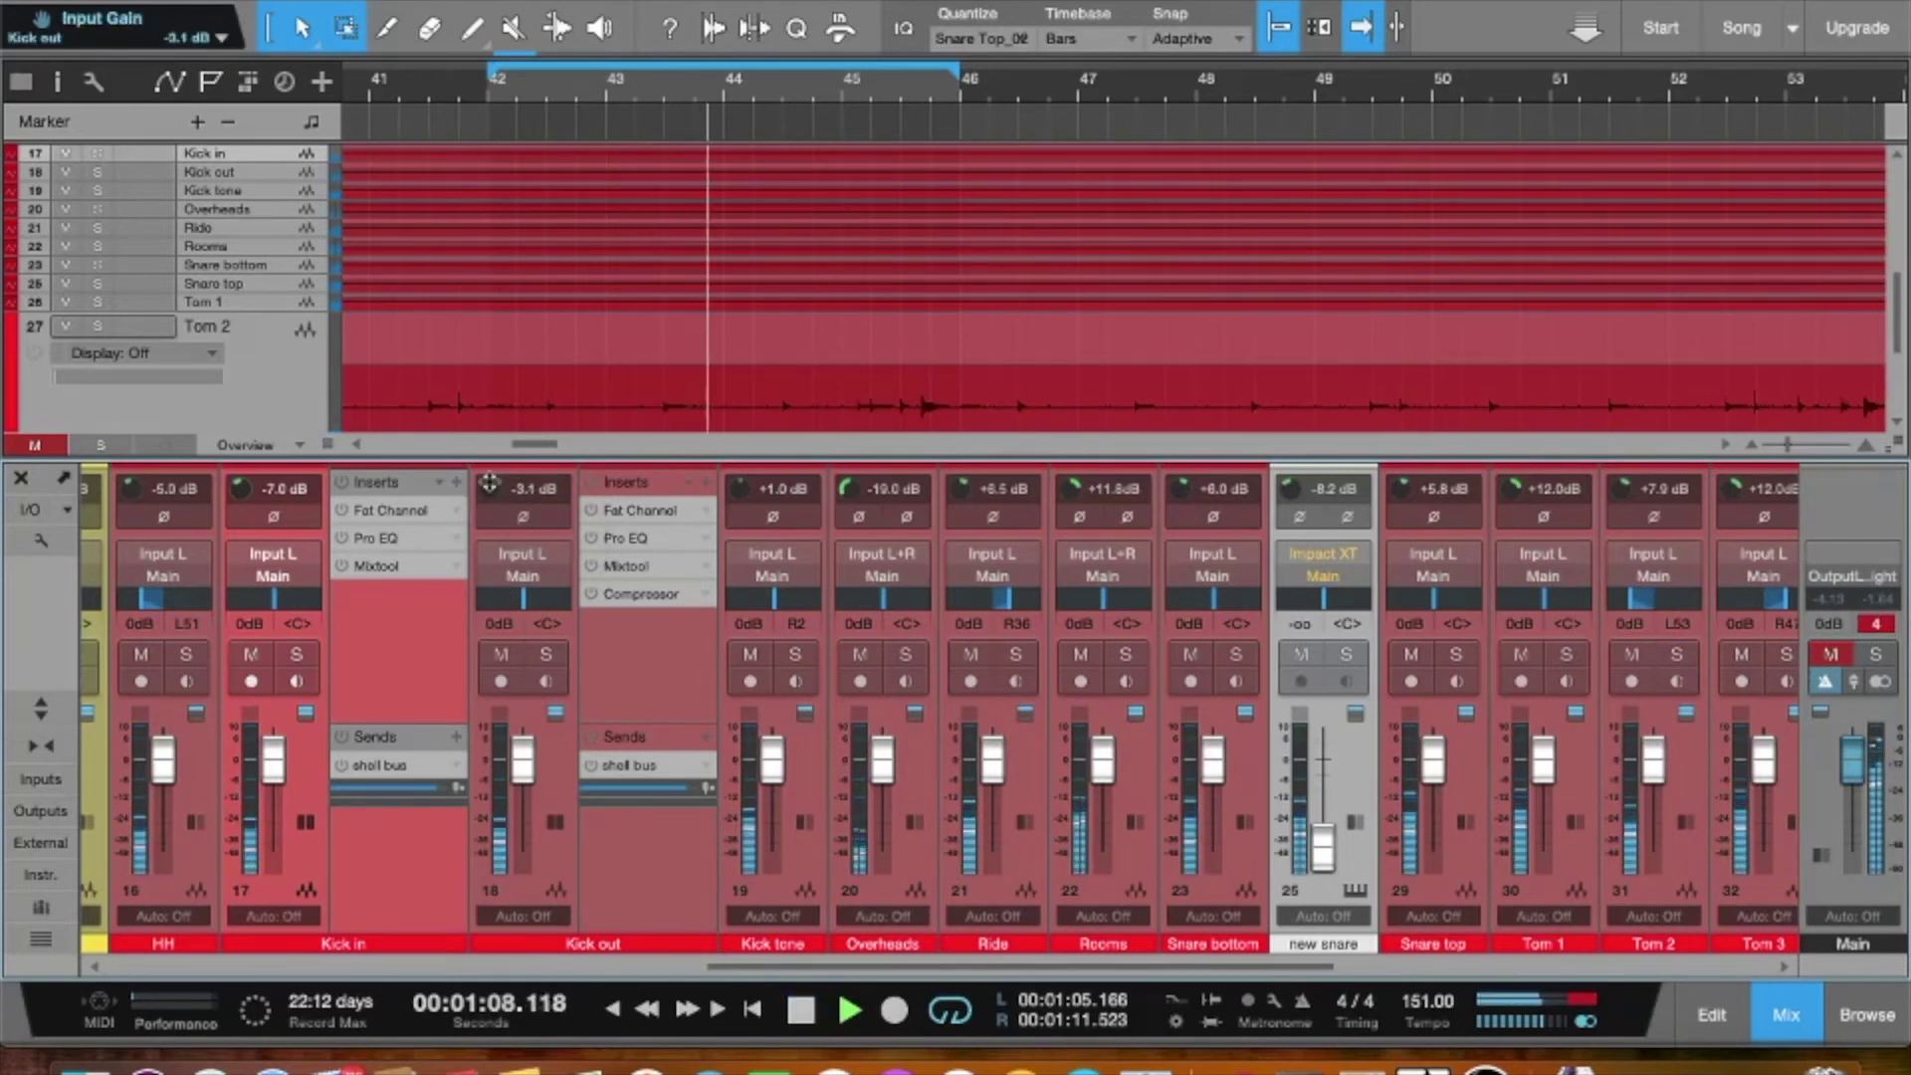
drag(489, 484, 489, 480)
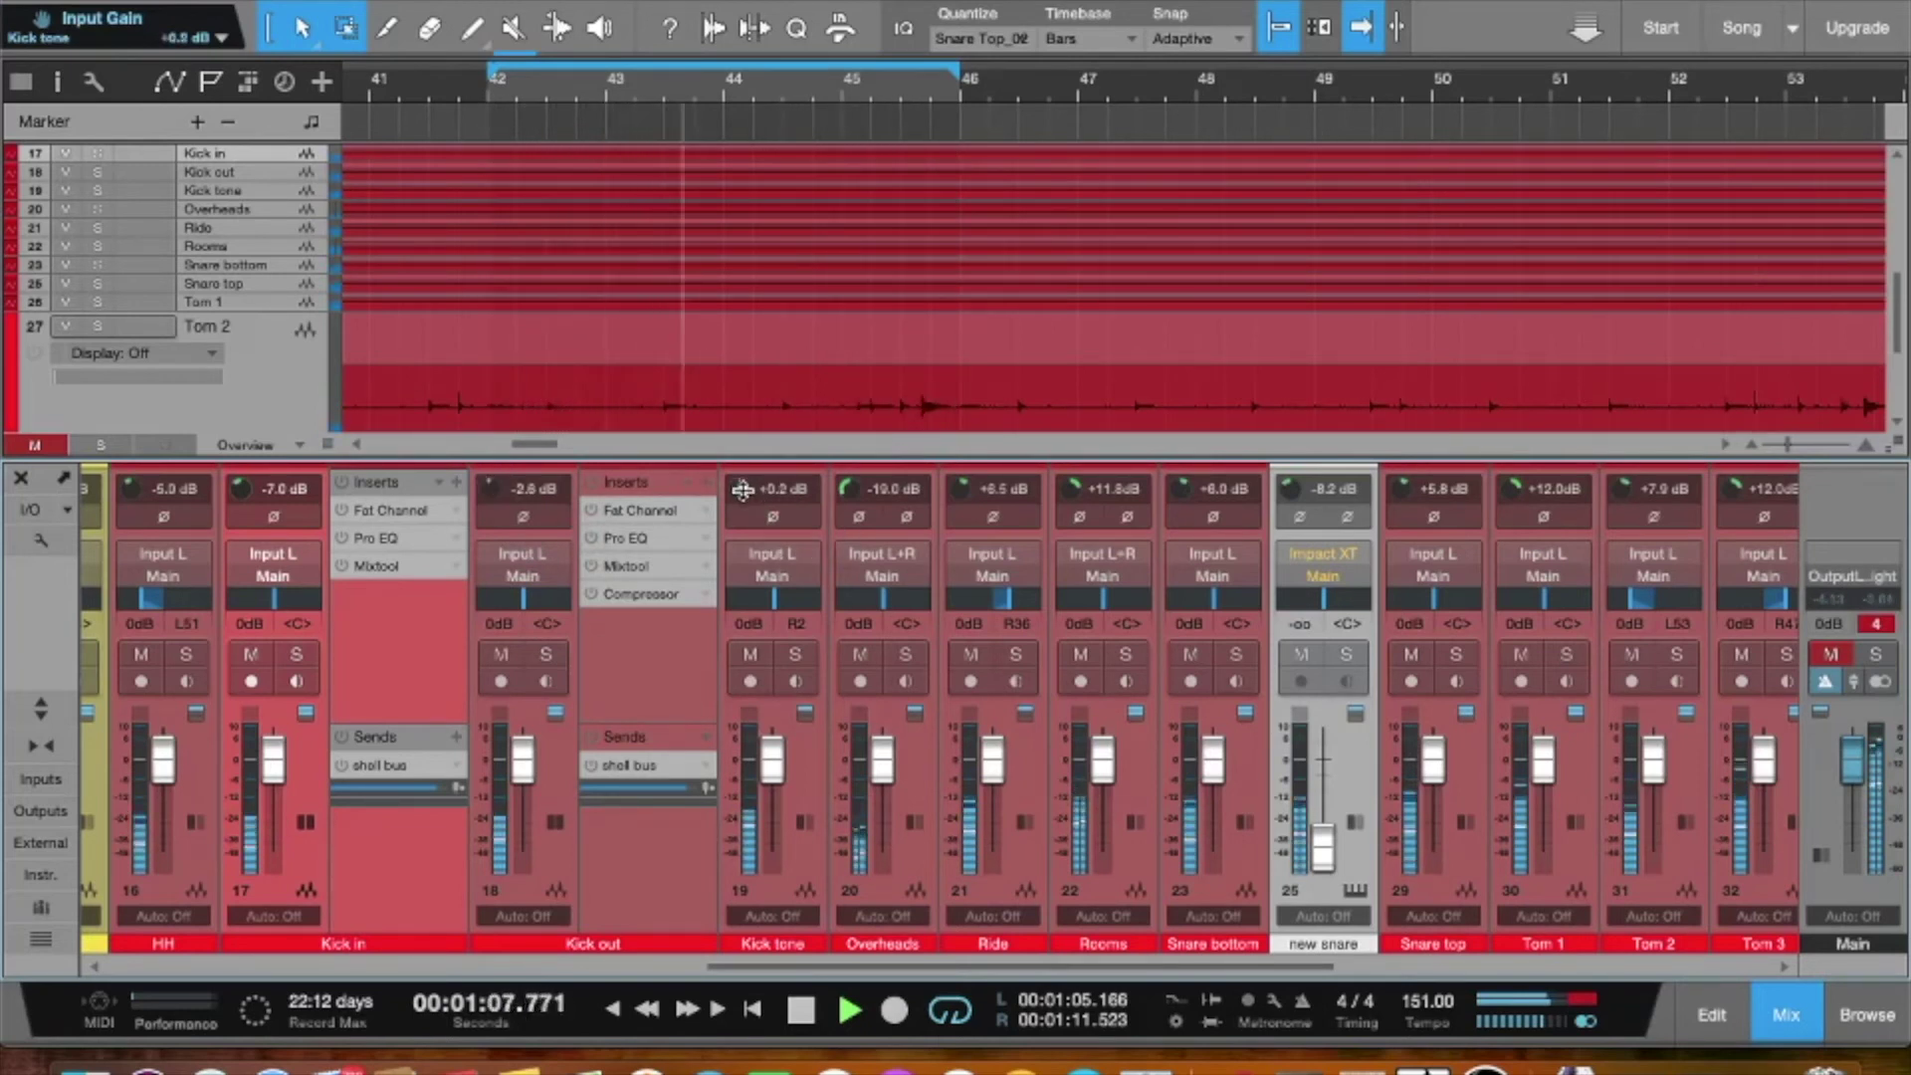
drag(752, 495, 863, 475)
key(space)
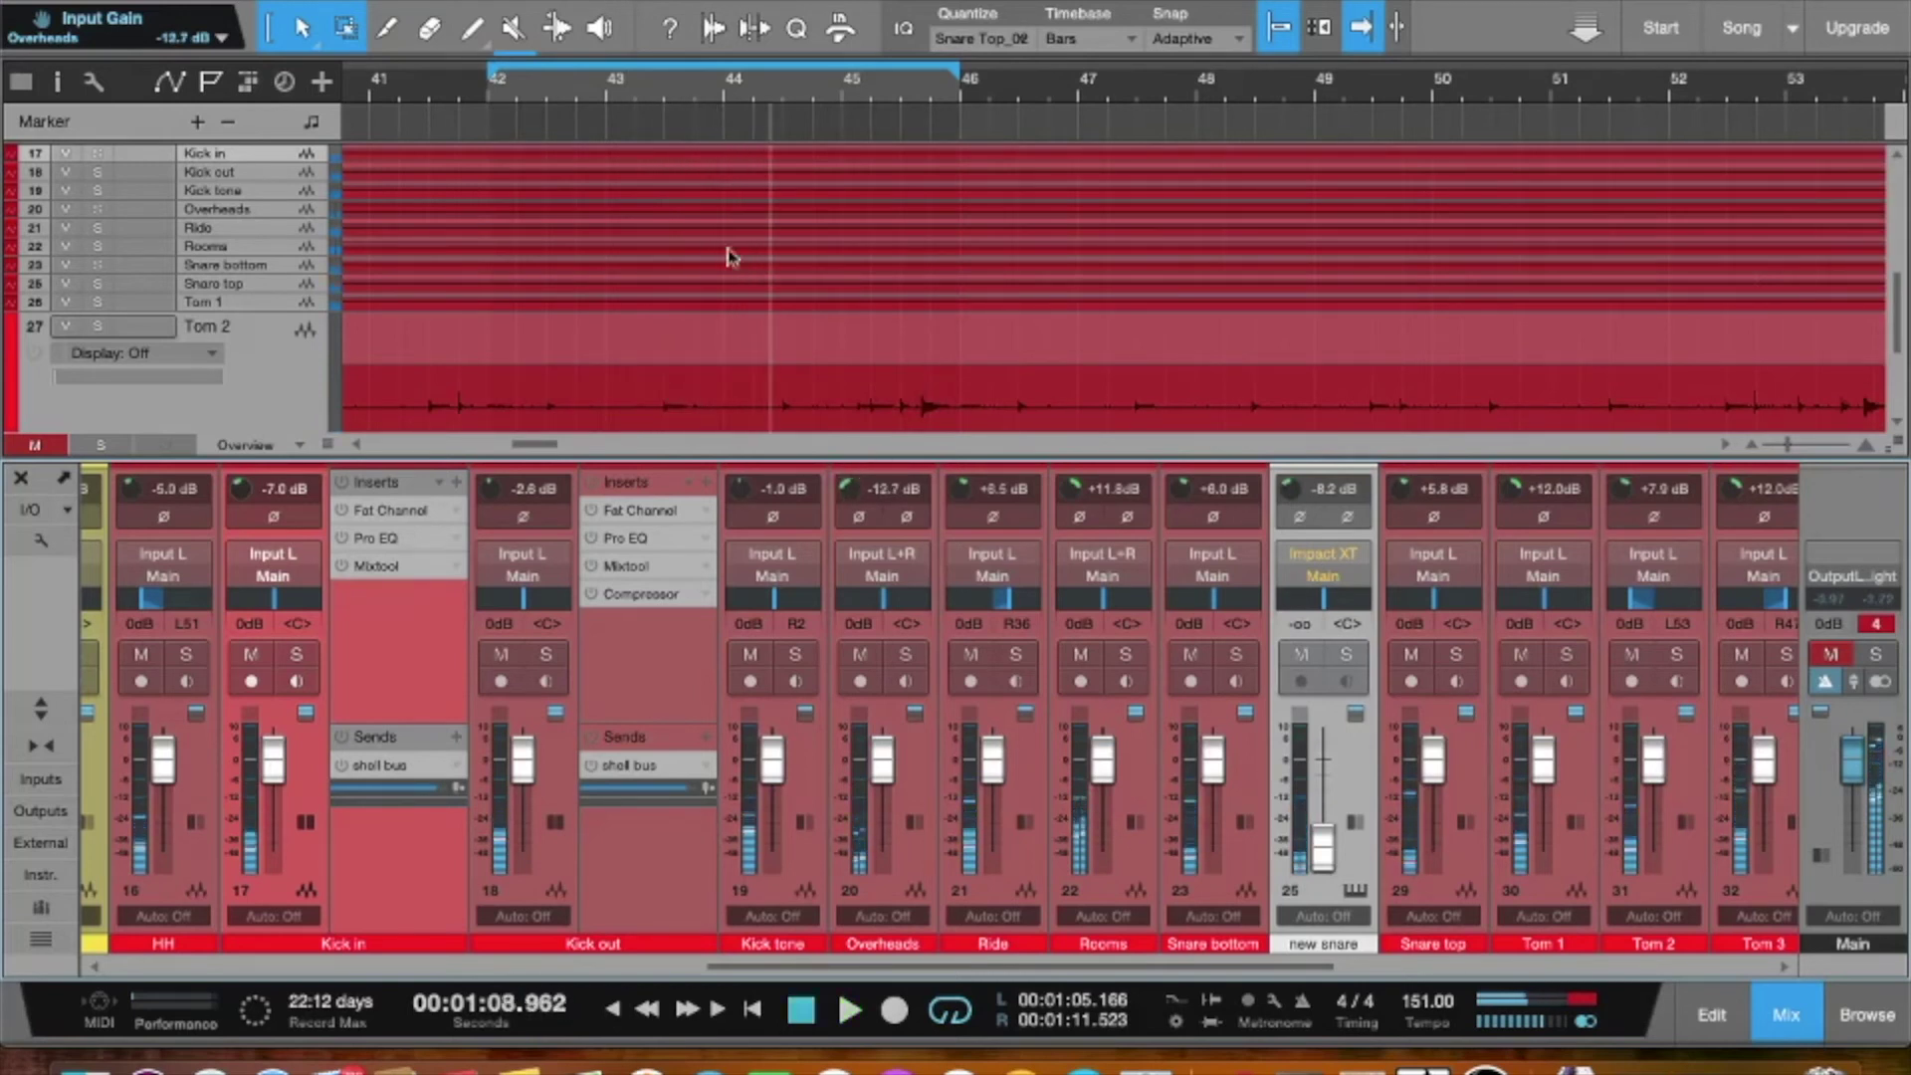
- Trim Kick in's input gain to -7.2 dB
scroll(570, 209, left, 5)
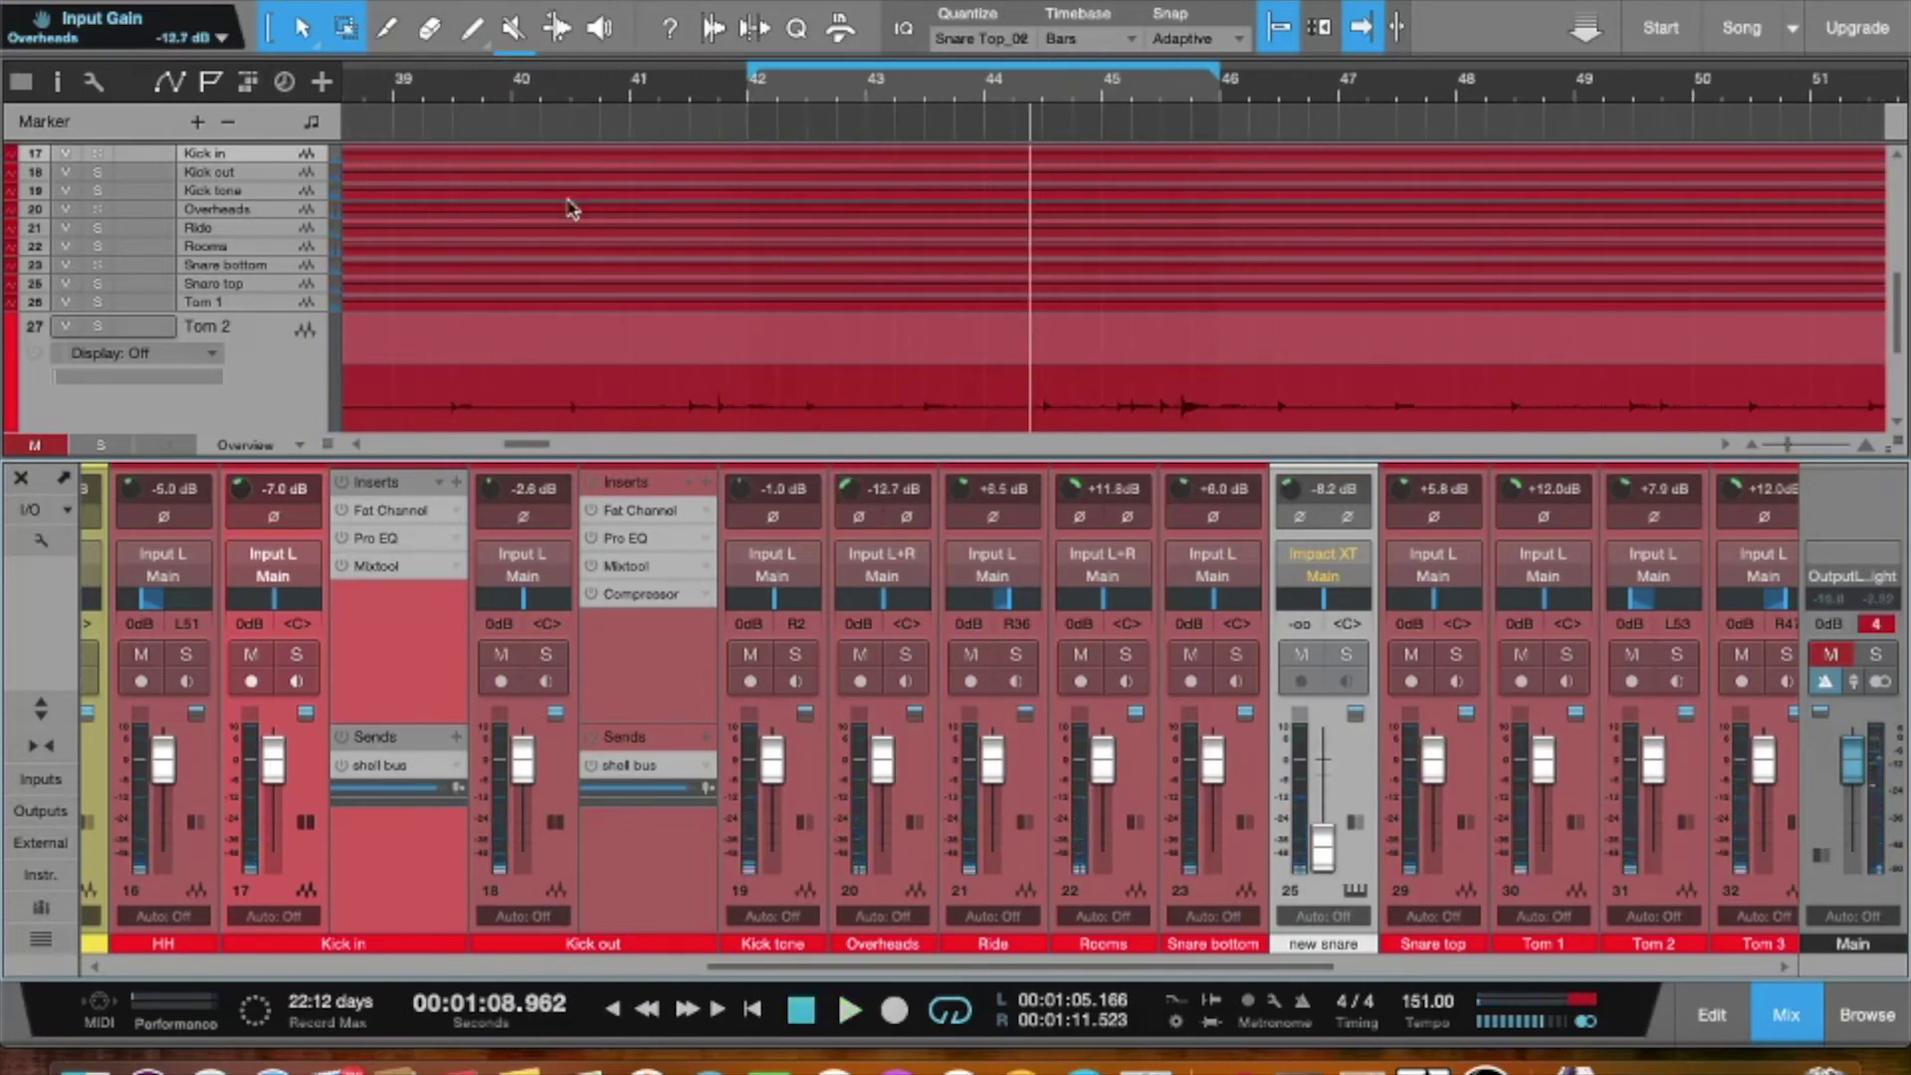
scroll(570, 209, right, 3)
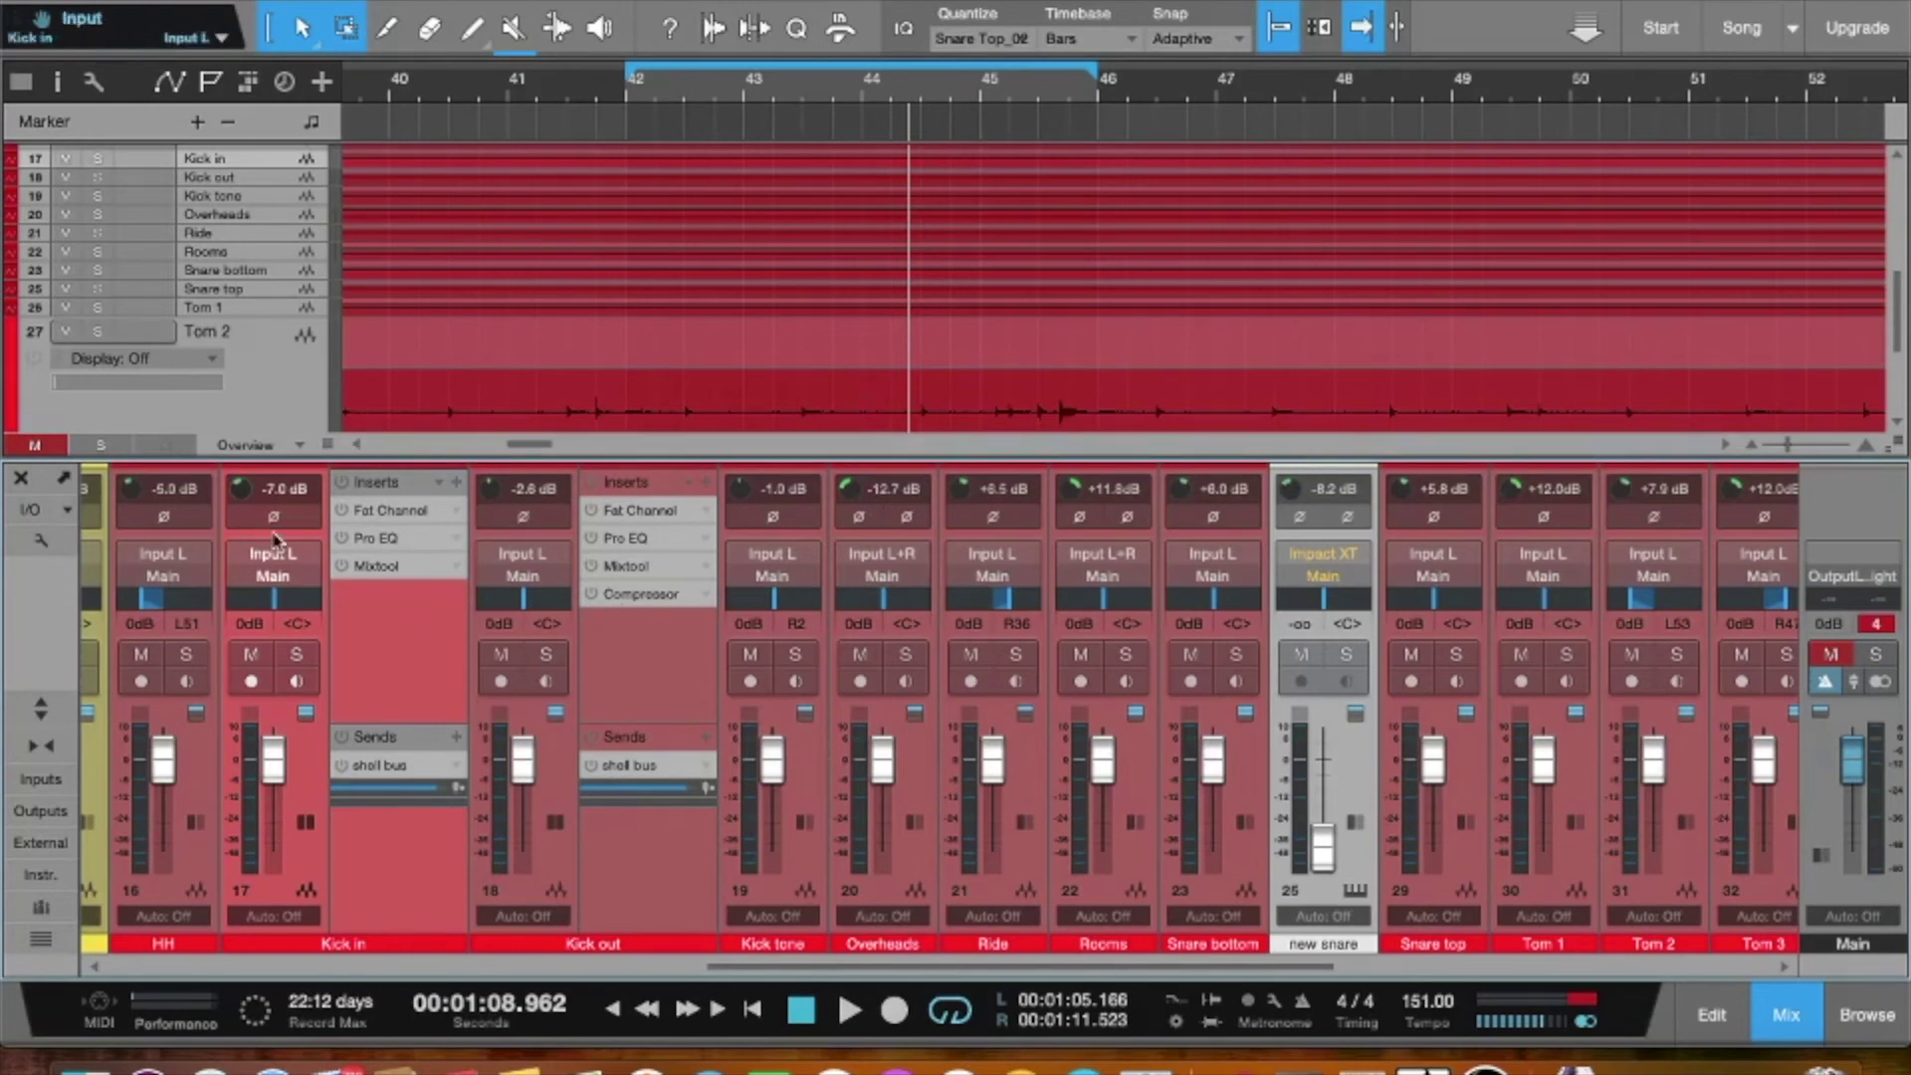
drag(235, 488, 235, 490)
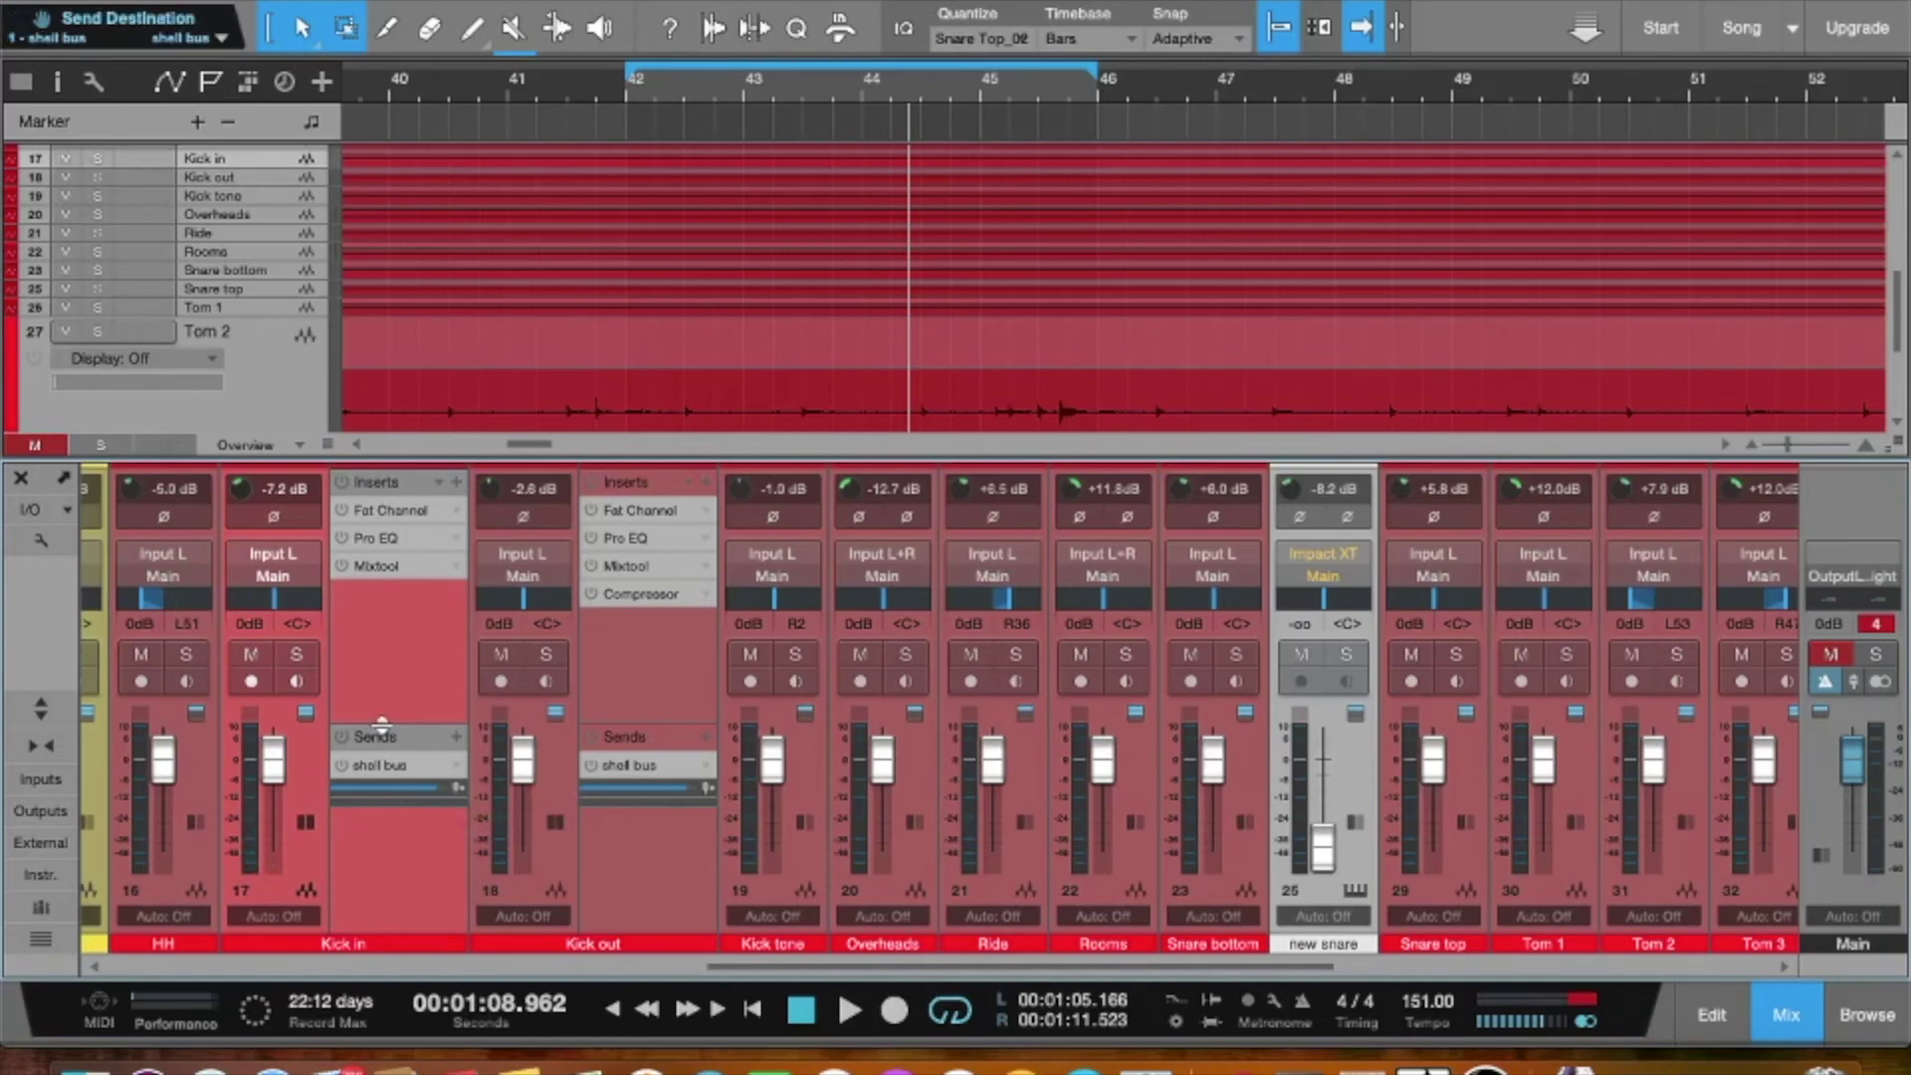
- Pull the Kick in, Kick out, Kick tone, Overheads, Ride, Rooms and both snare faders to -oo
drag(275, 762, 276, 854)
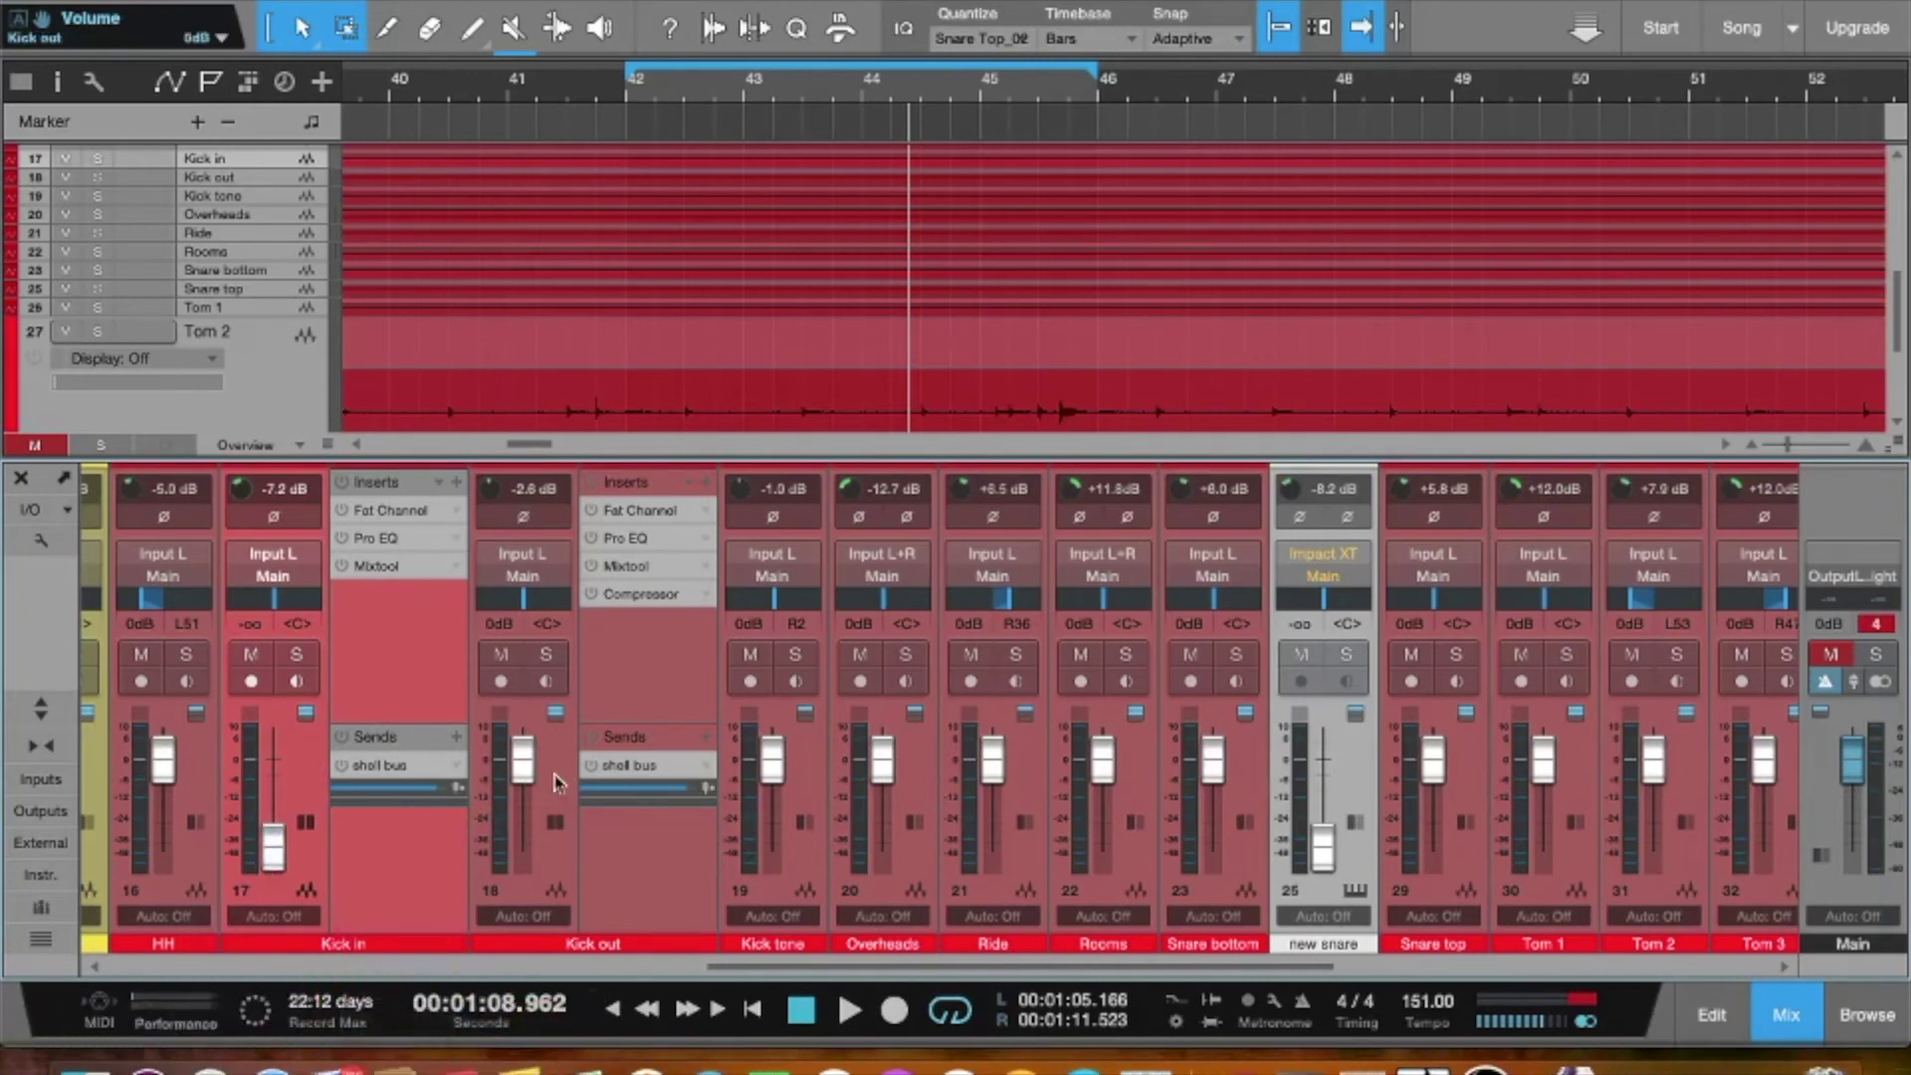
drag(523, 762, 522, 854)
drag(772, 763, 772, 850)
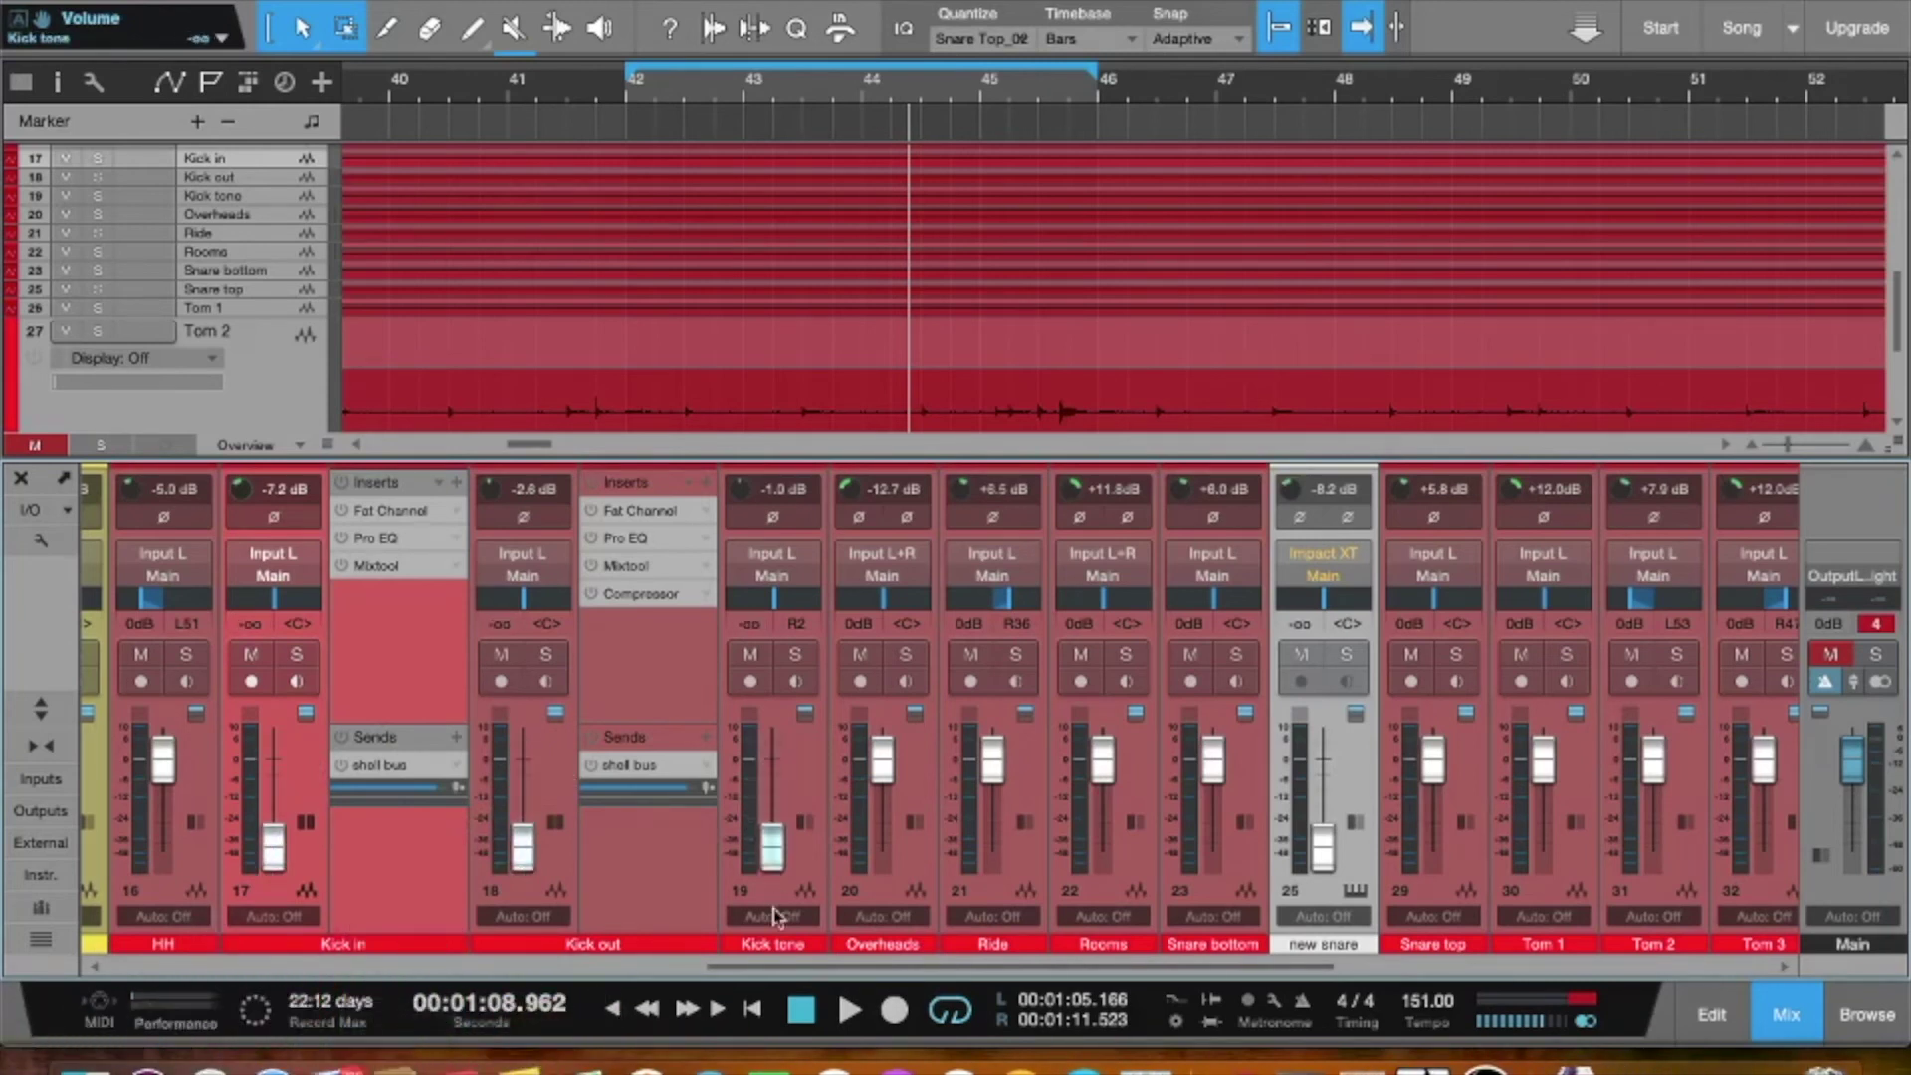
drag(886, 778, 885, 852)
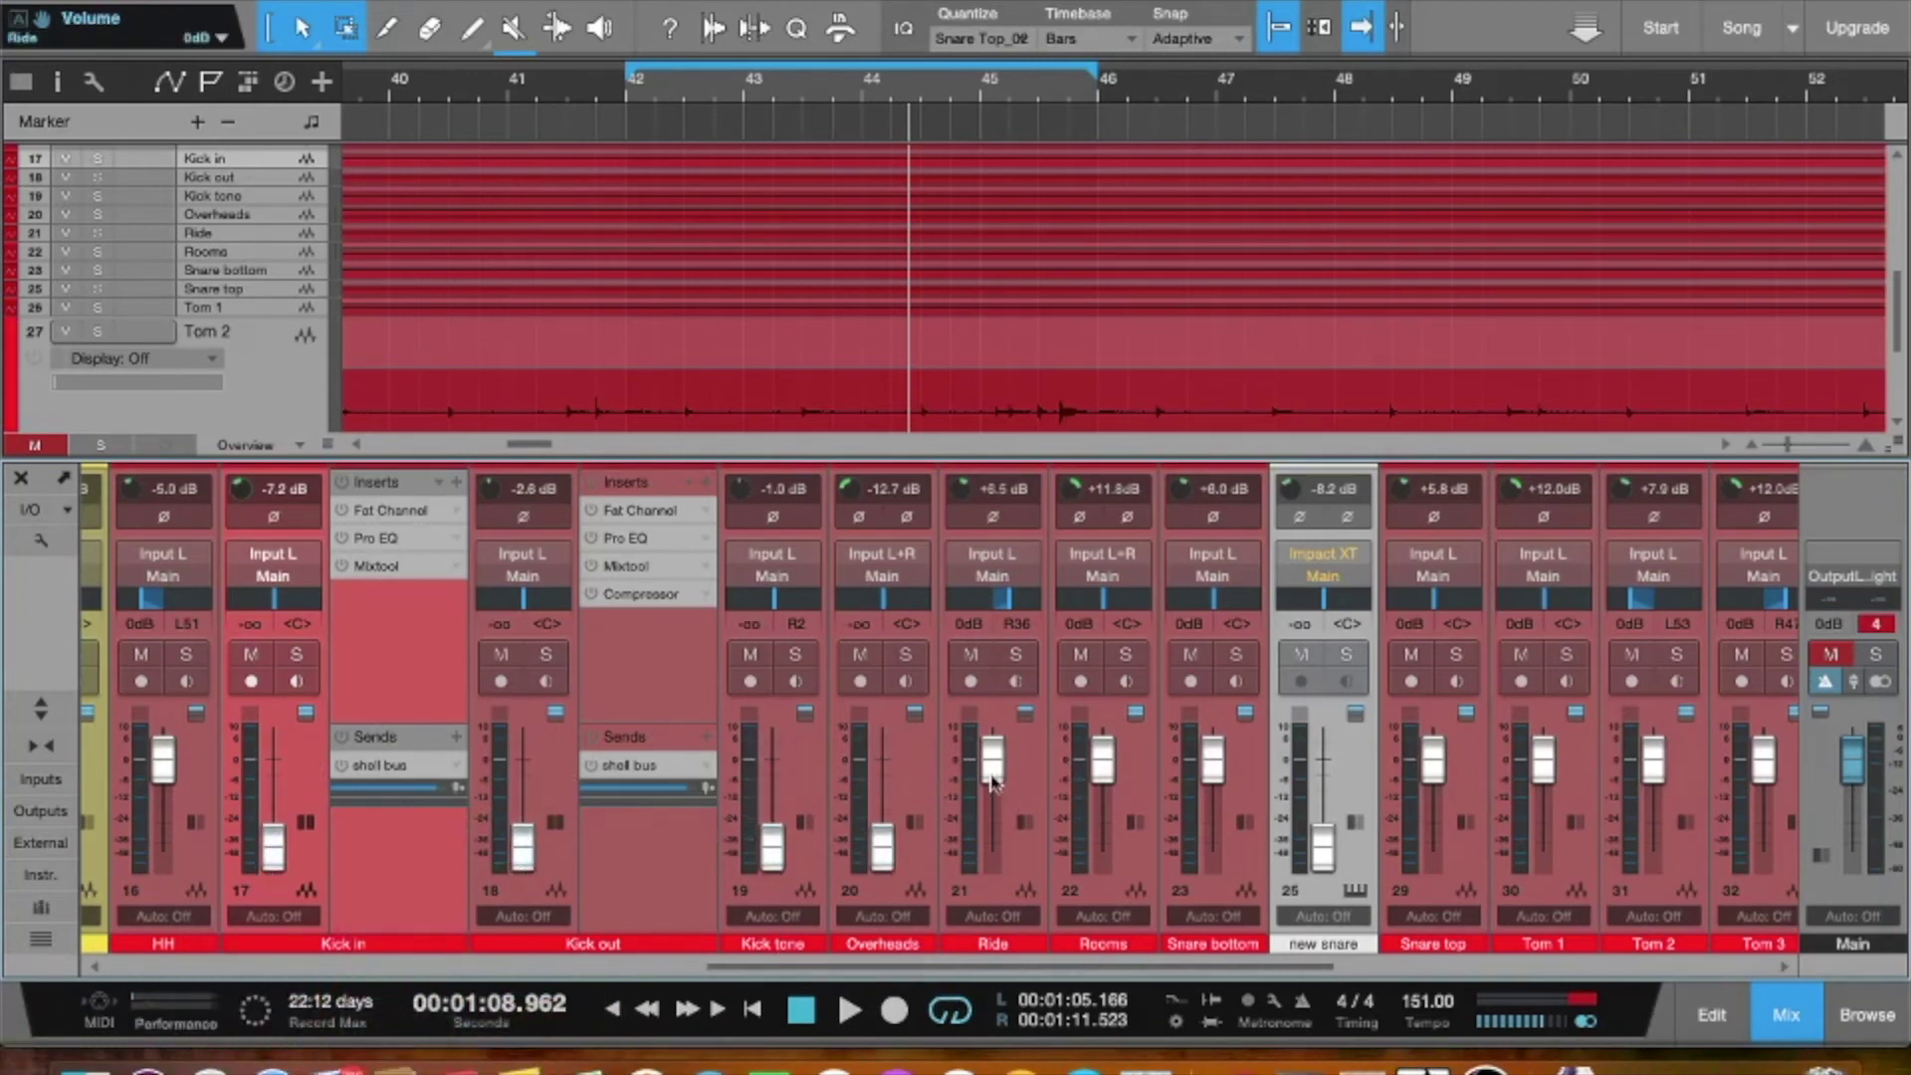
drag(993, 762, 992, 852)
drag(1102, 761, 1102, 851)
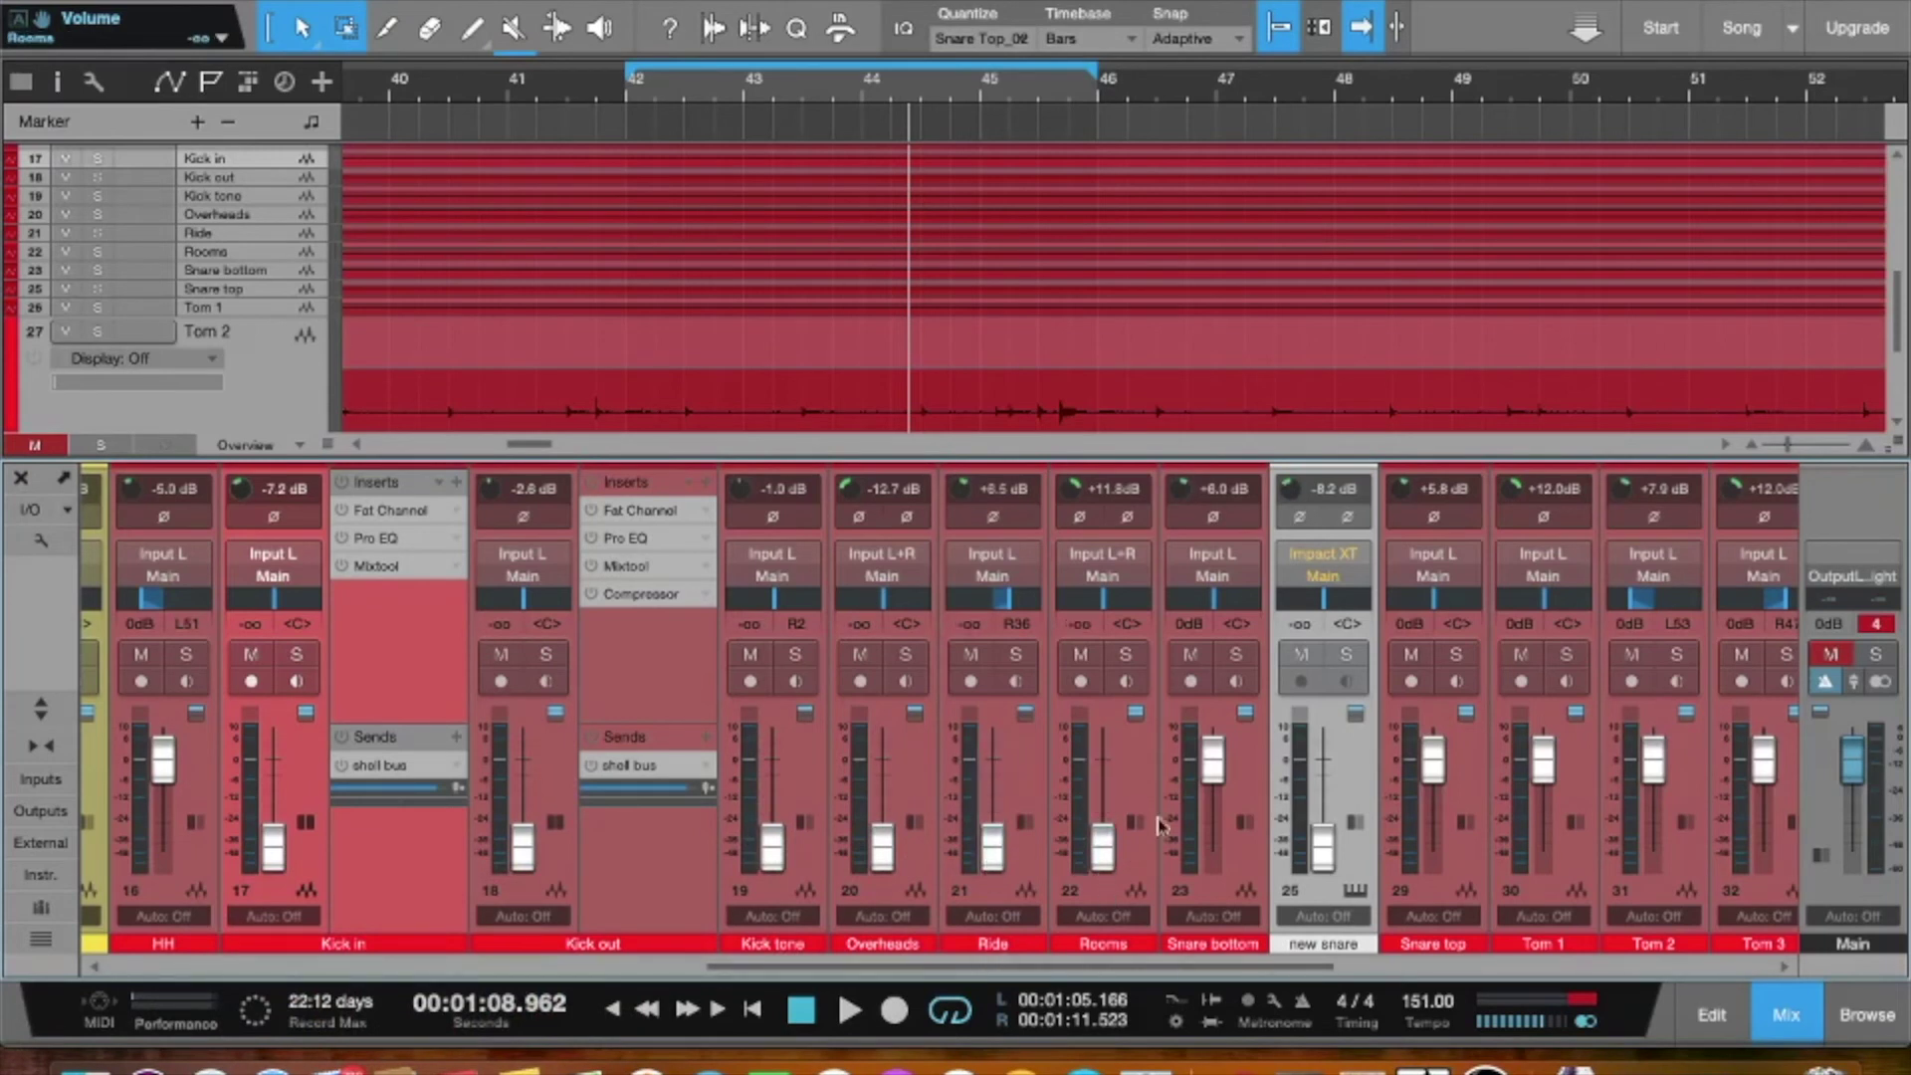
drag(1212, 761, 1213, 963)
drag(1434, 761, 1433, 856)
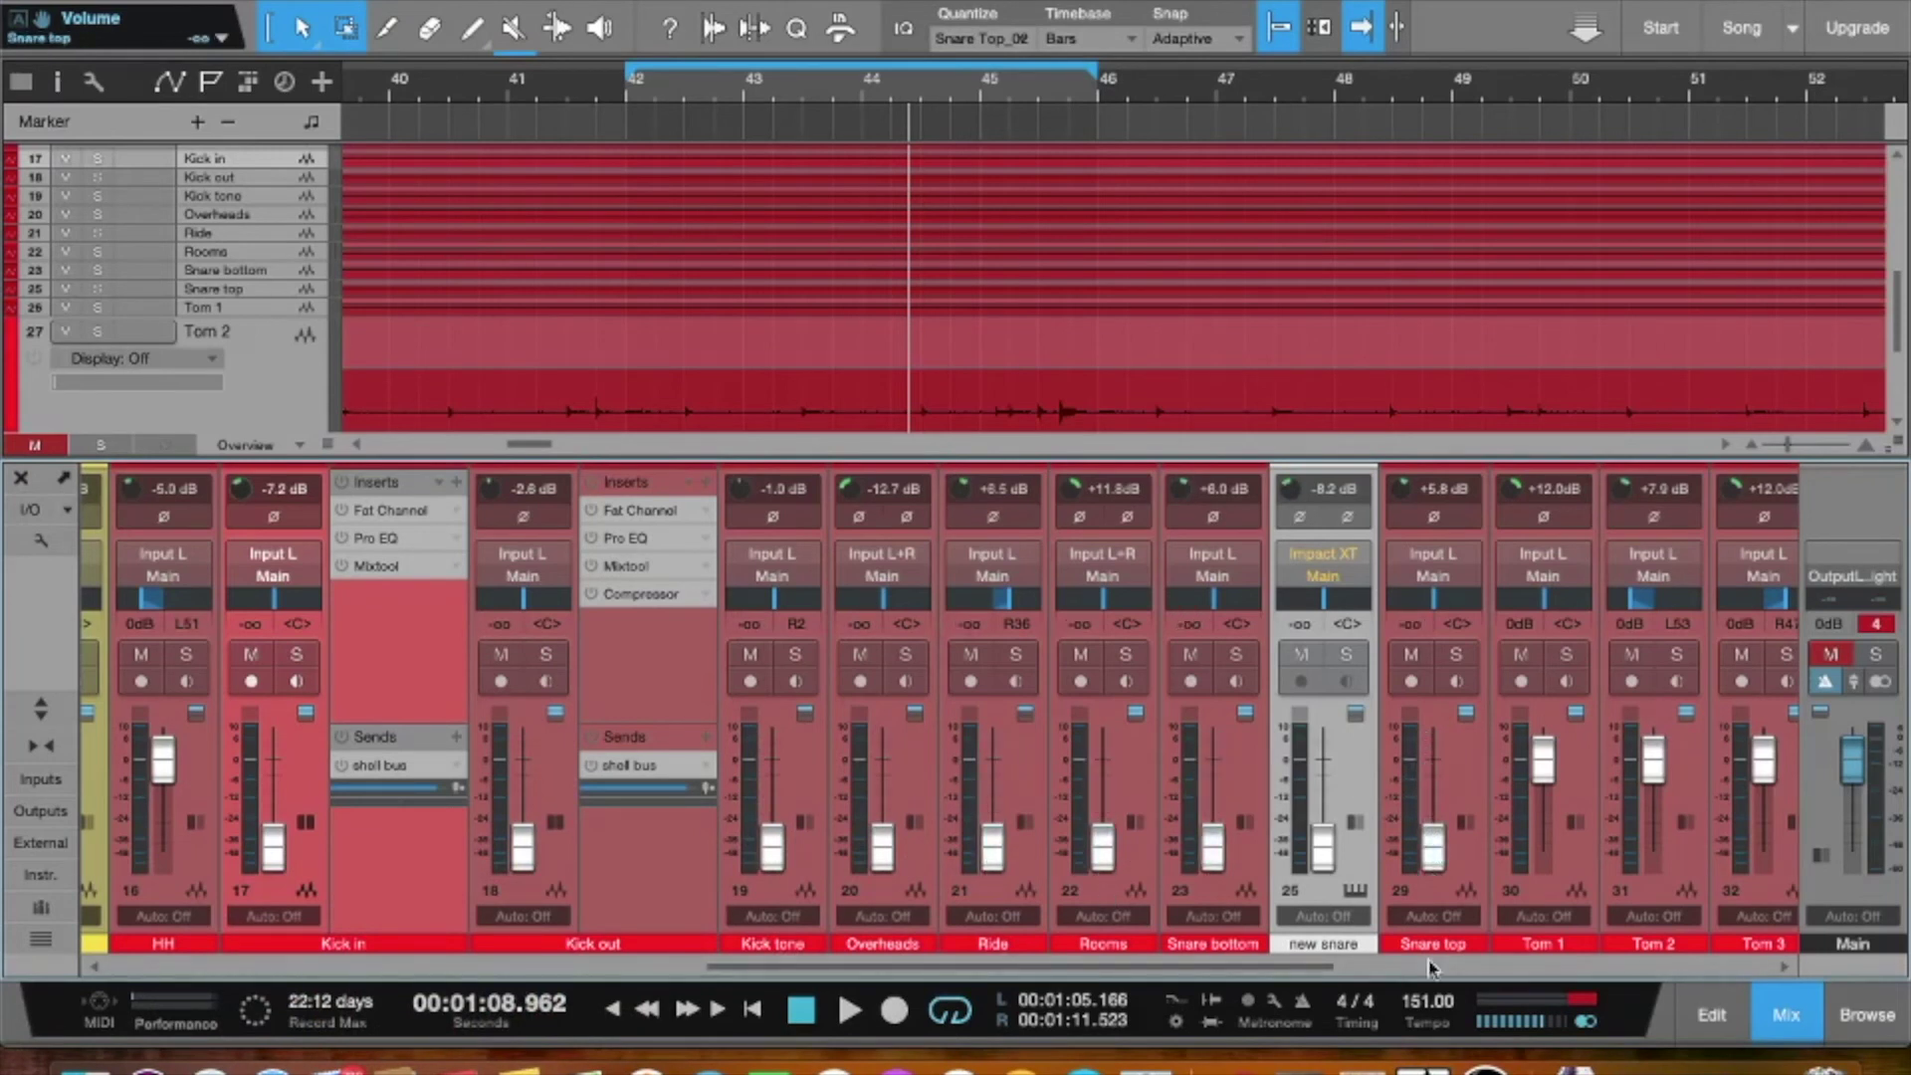
- Pull the Tom 1–3 faders to -oo, then clear the Main channel's solos and unmute it
drag(1543, 761, 1550, 951)
drag(1653, 761, 1654, 851)
drag(1766, 767, 1771, 1020)
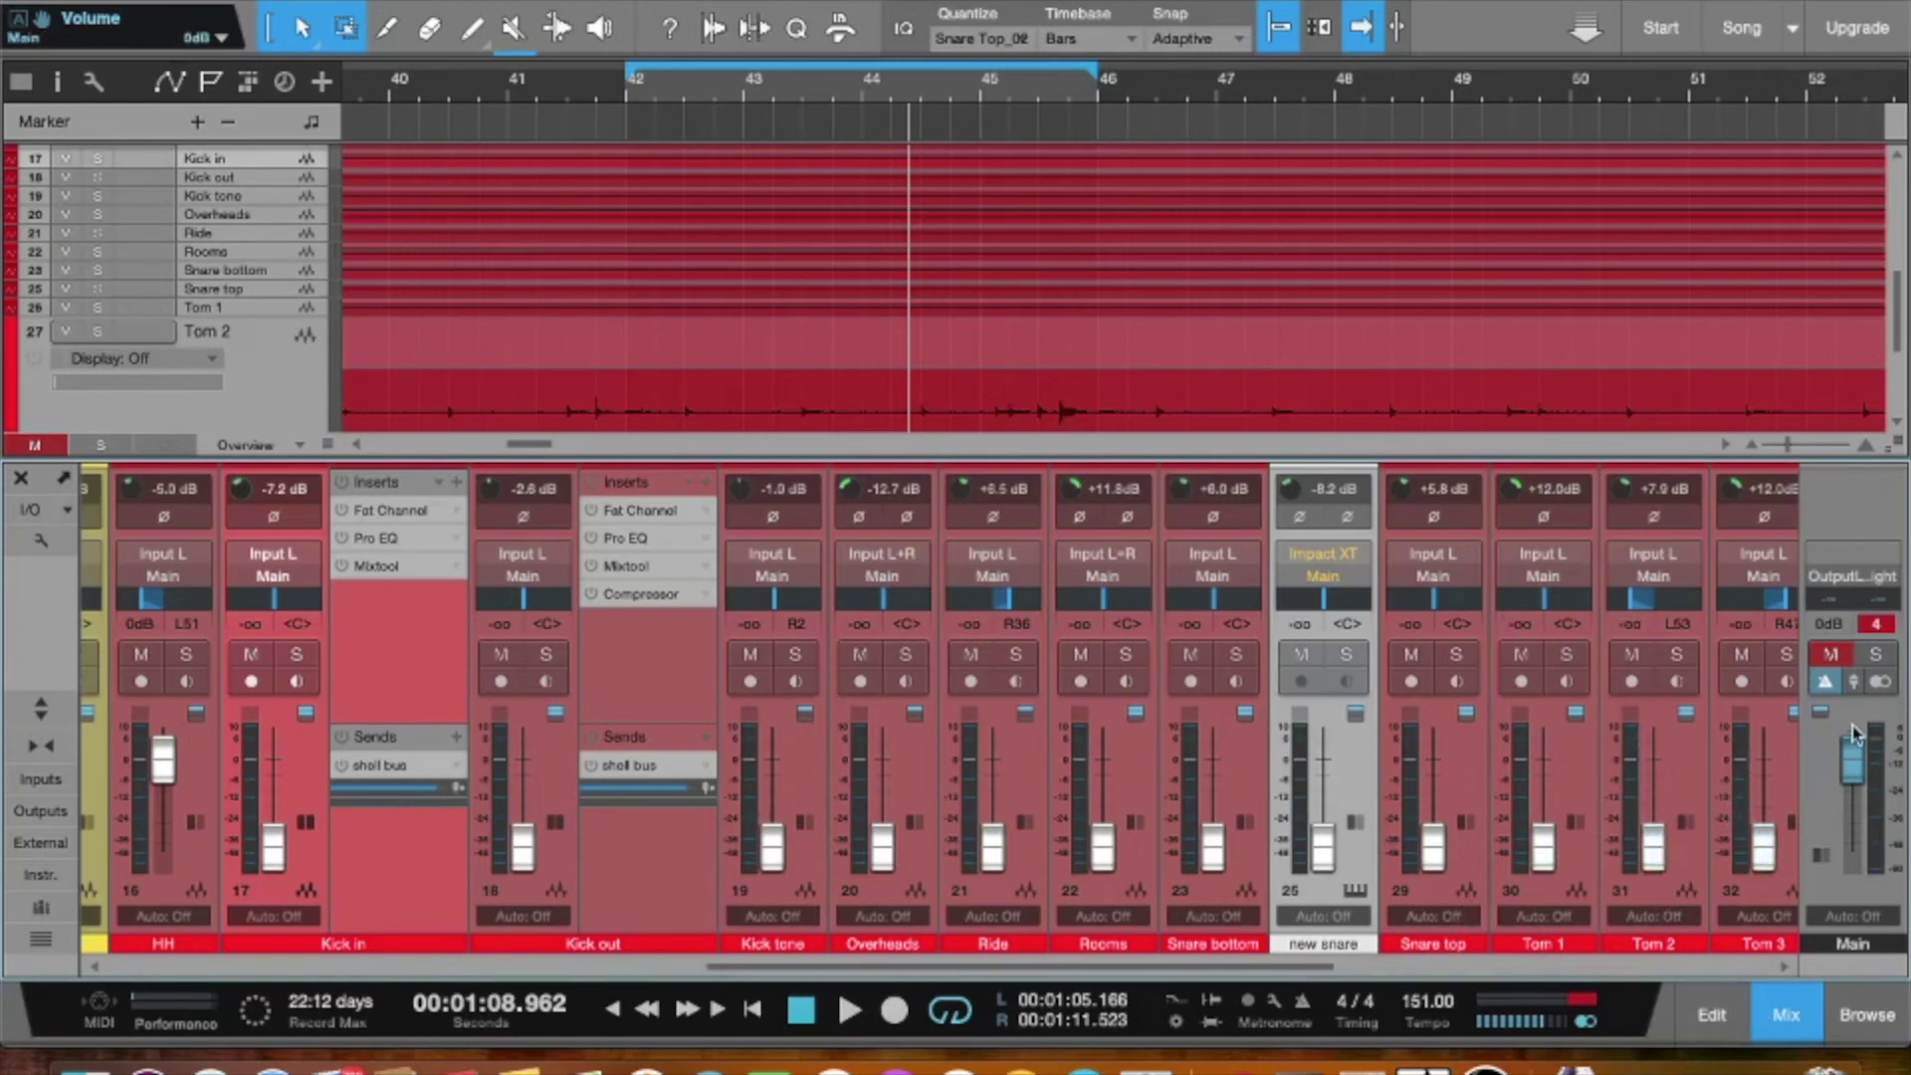
click(1877, 625)
click(1831, 654)
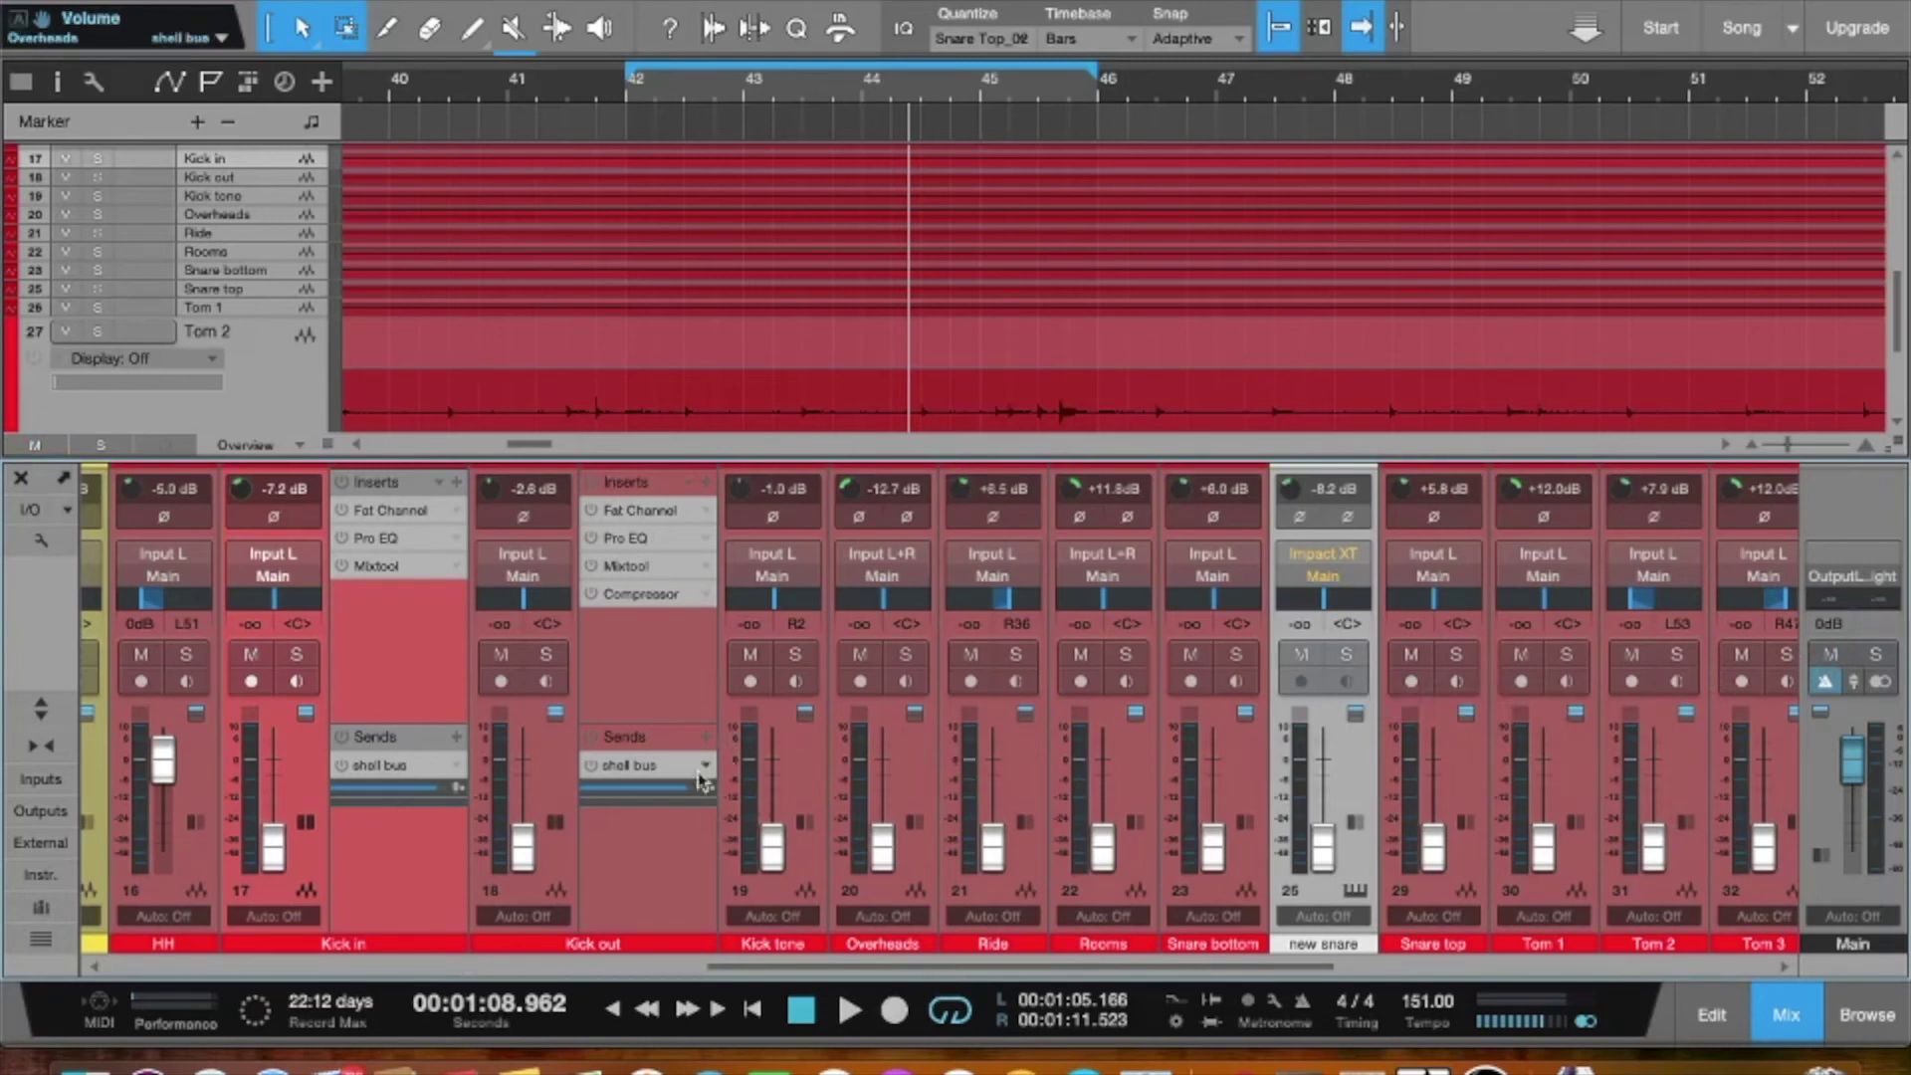
mouse_move(504, 804)
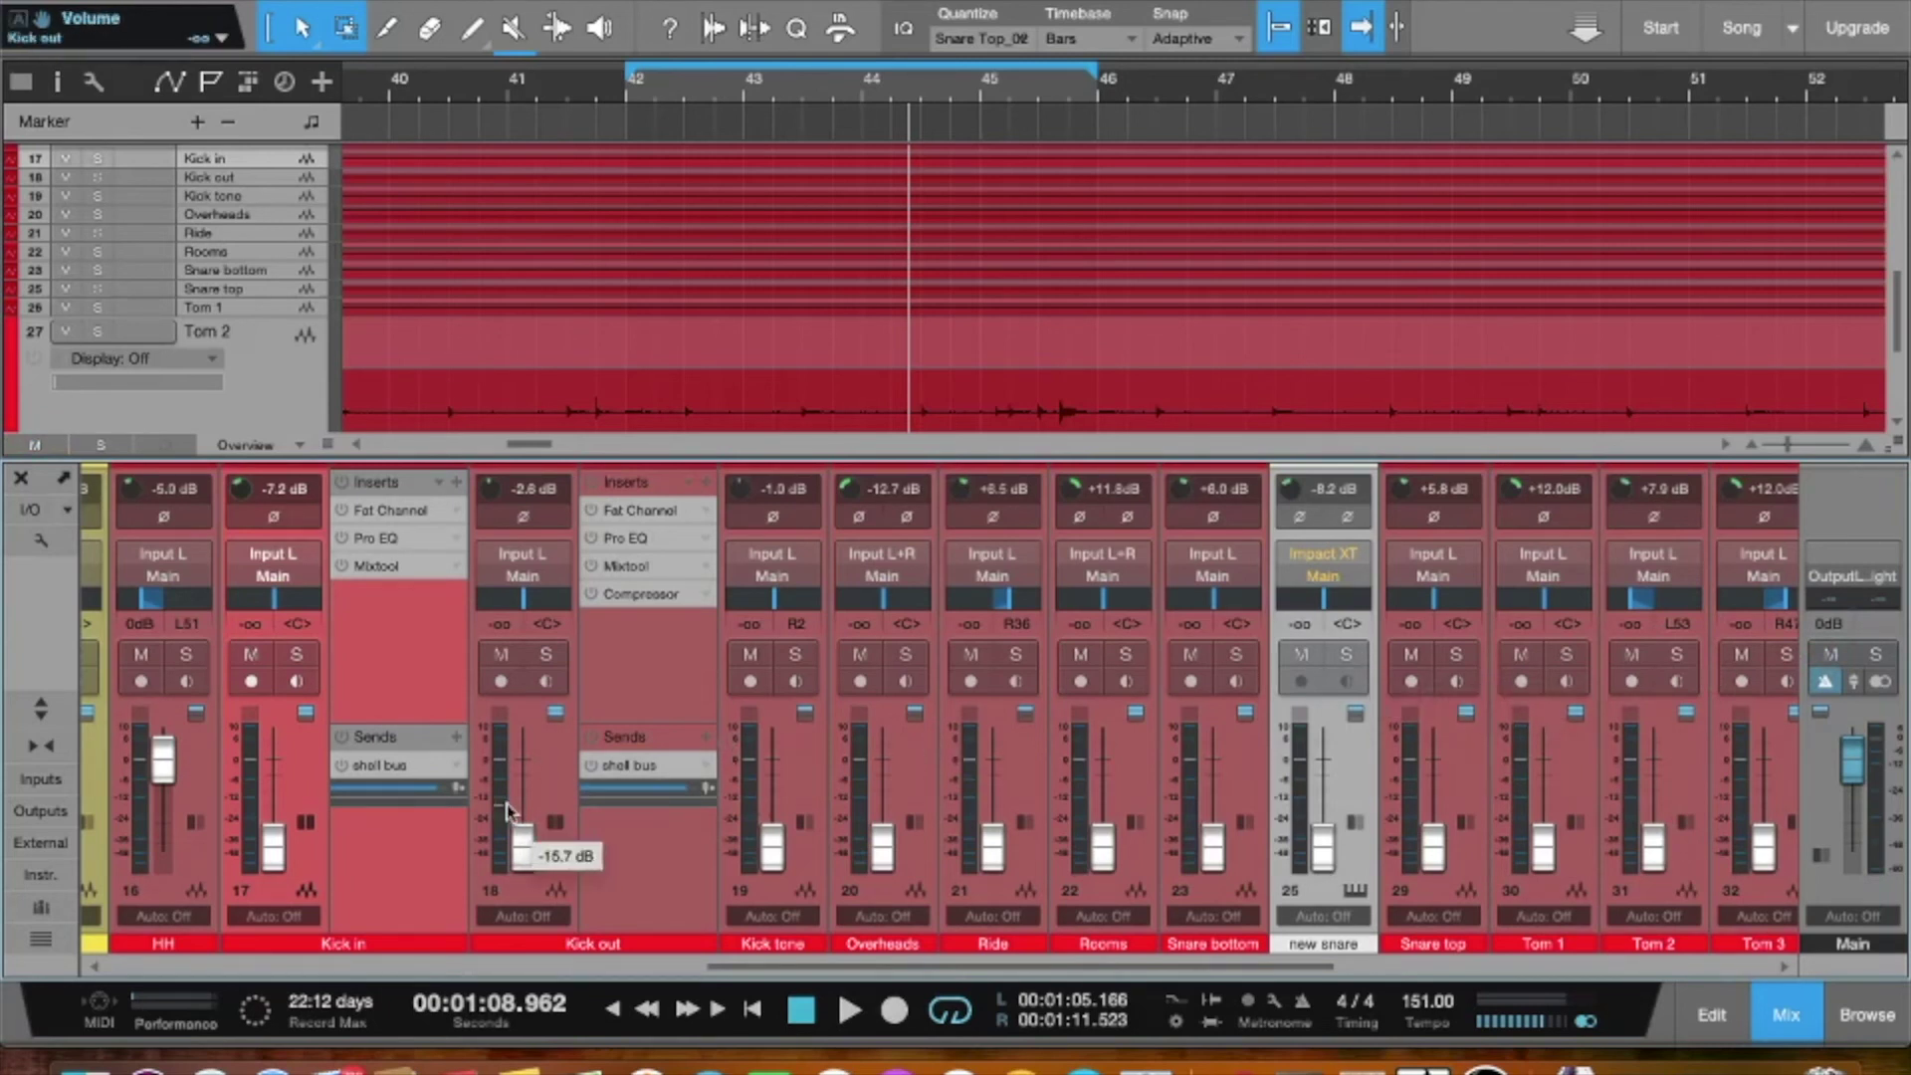
right_click(508, 810)
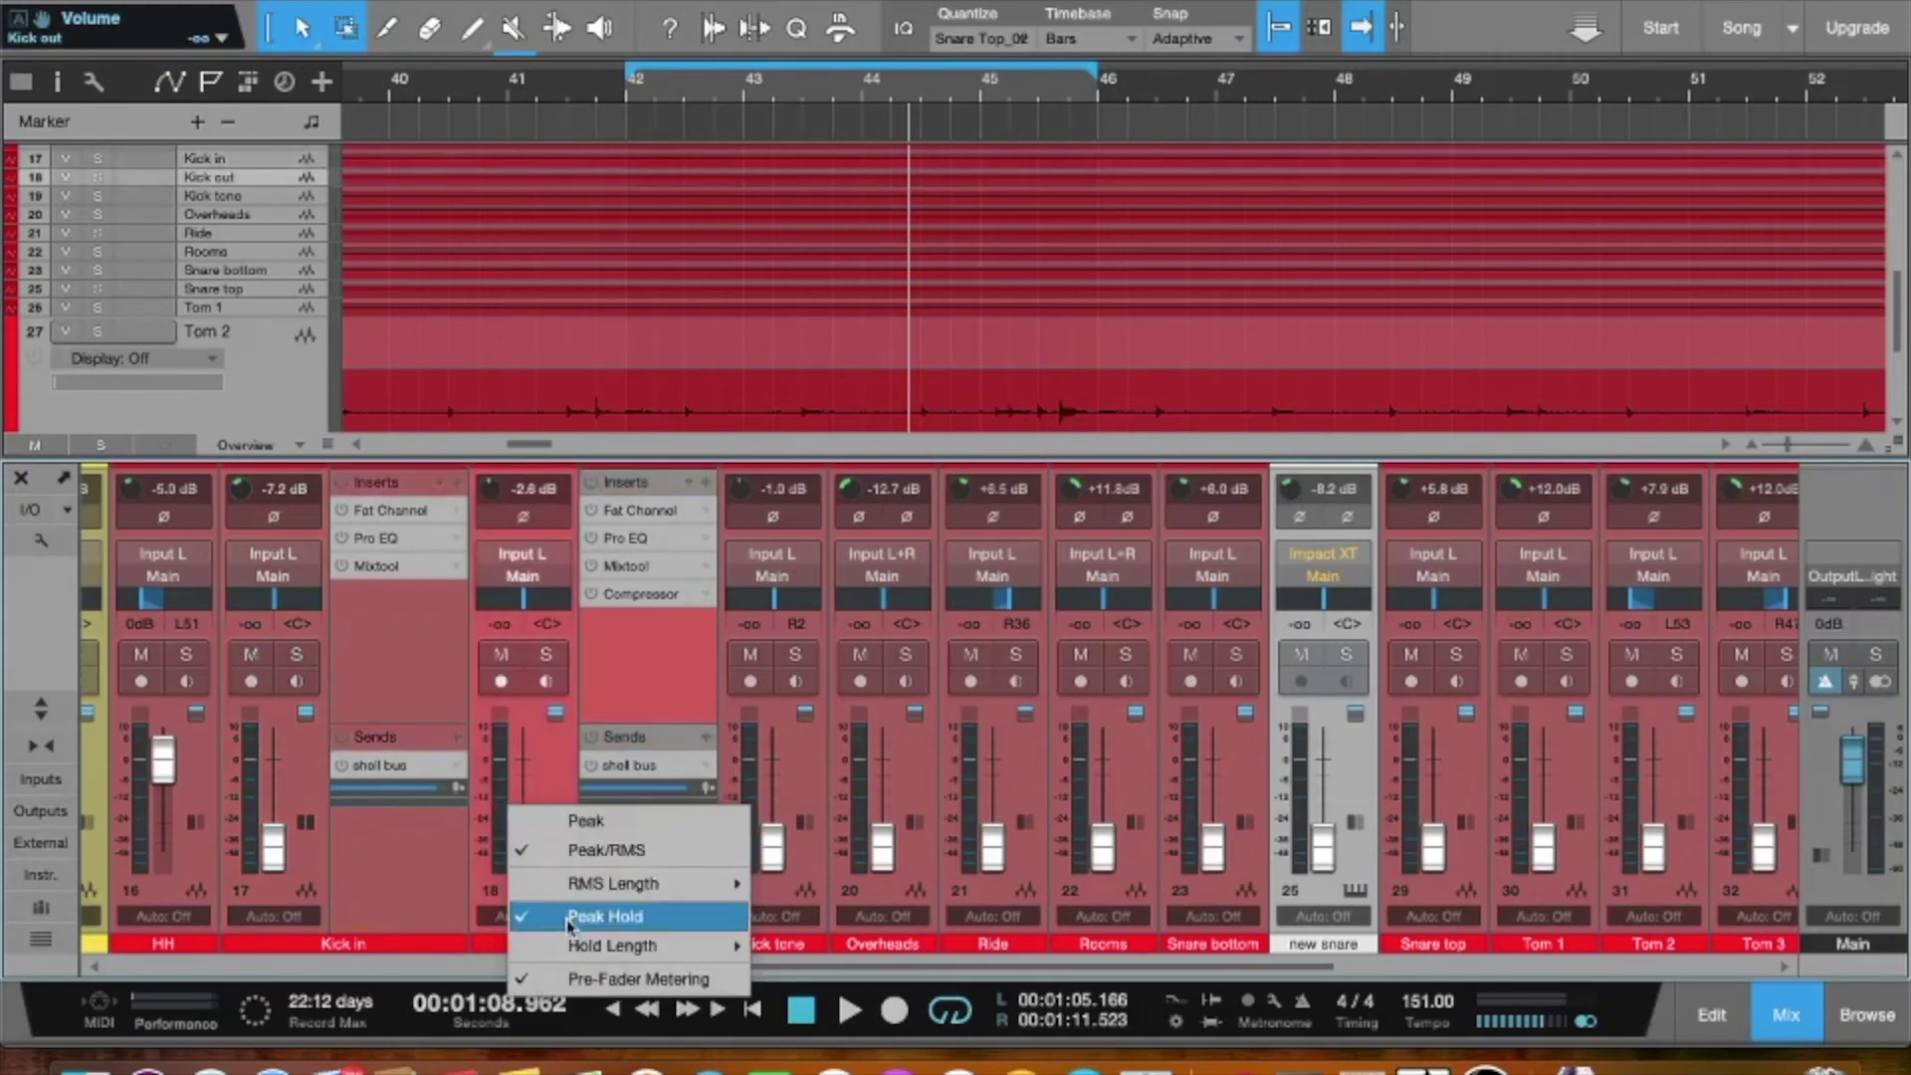
click(651, 687)
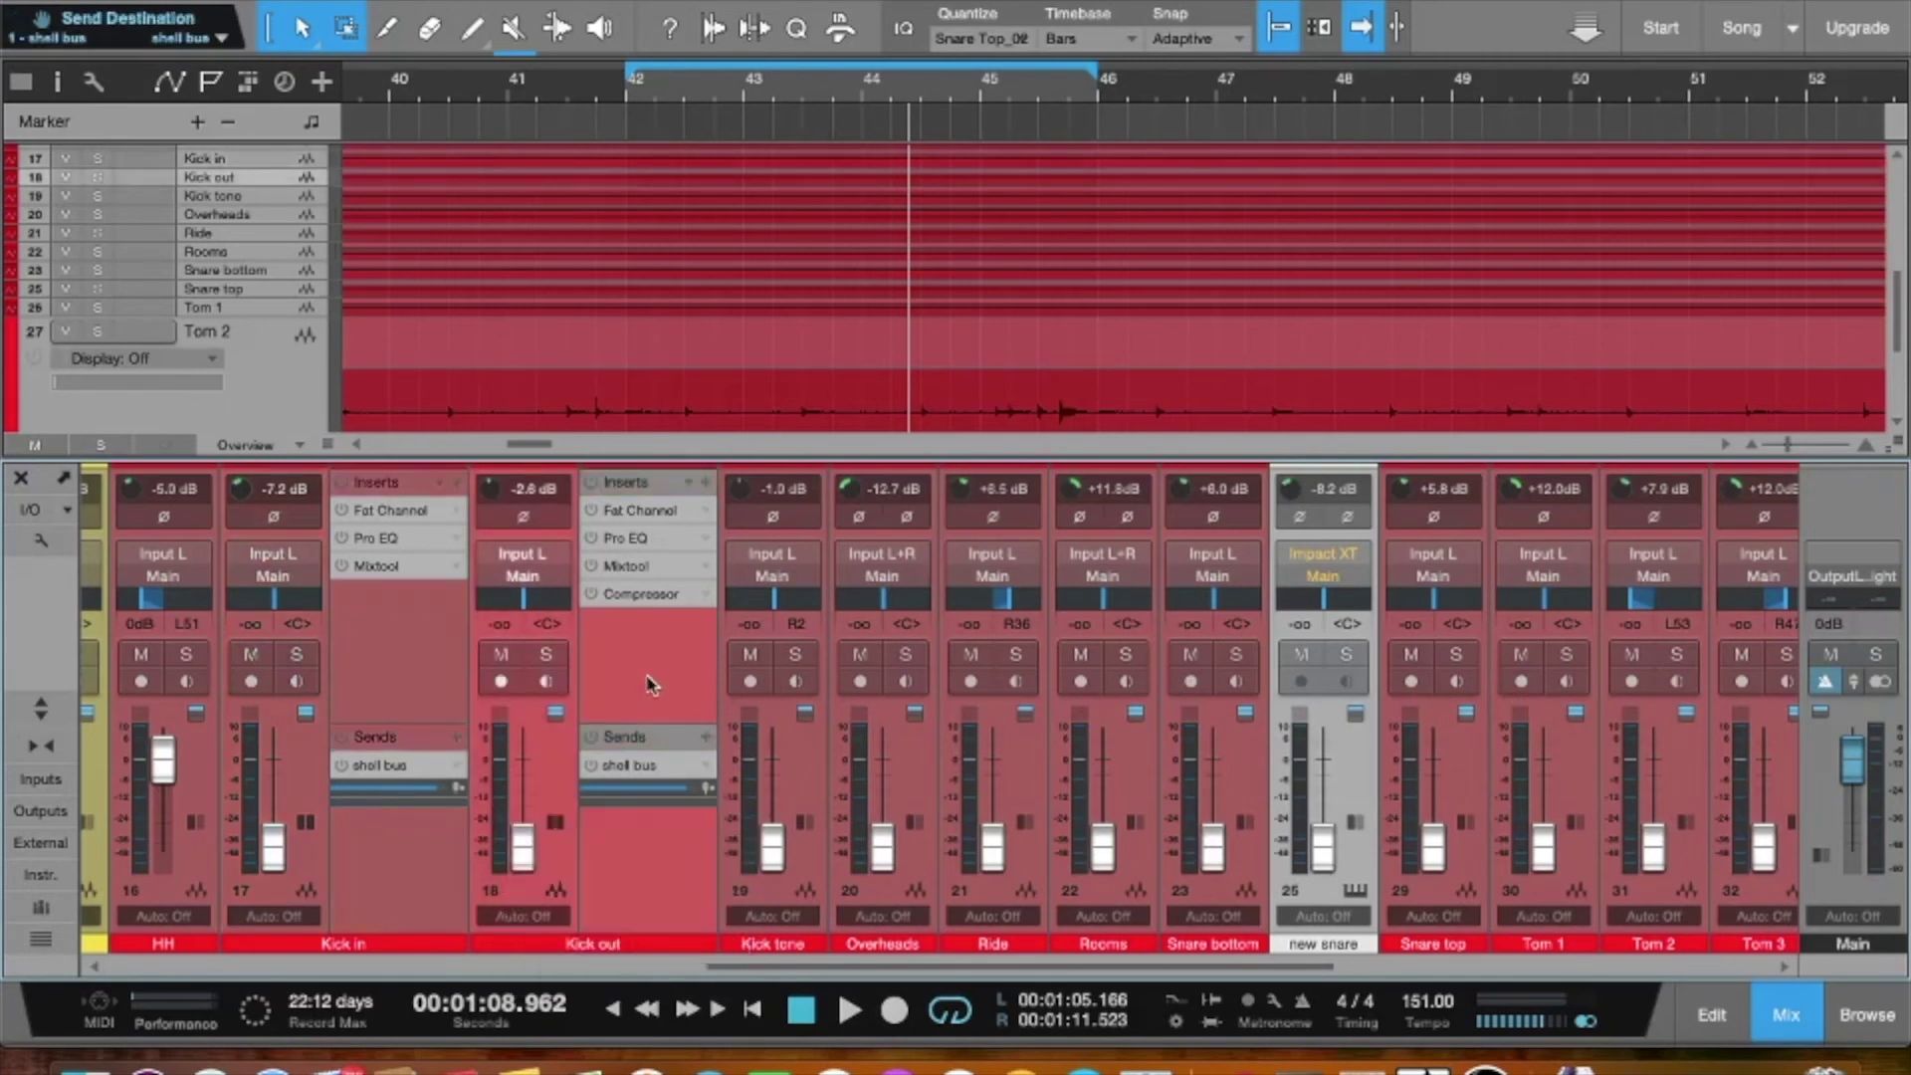
mouse_move(527, 846)
mouse_down()
mouse_move(526, 724)
mouse_move(517, 851)
mouse_up()
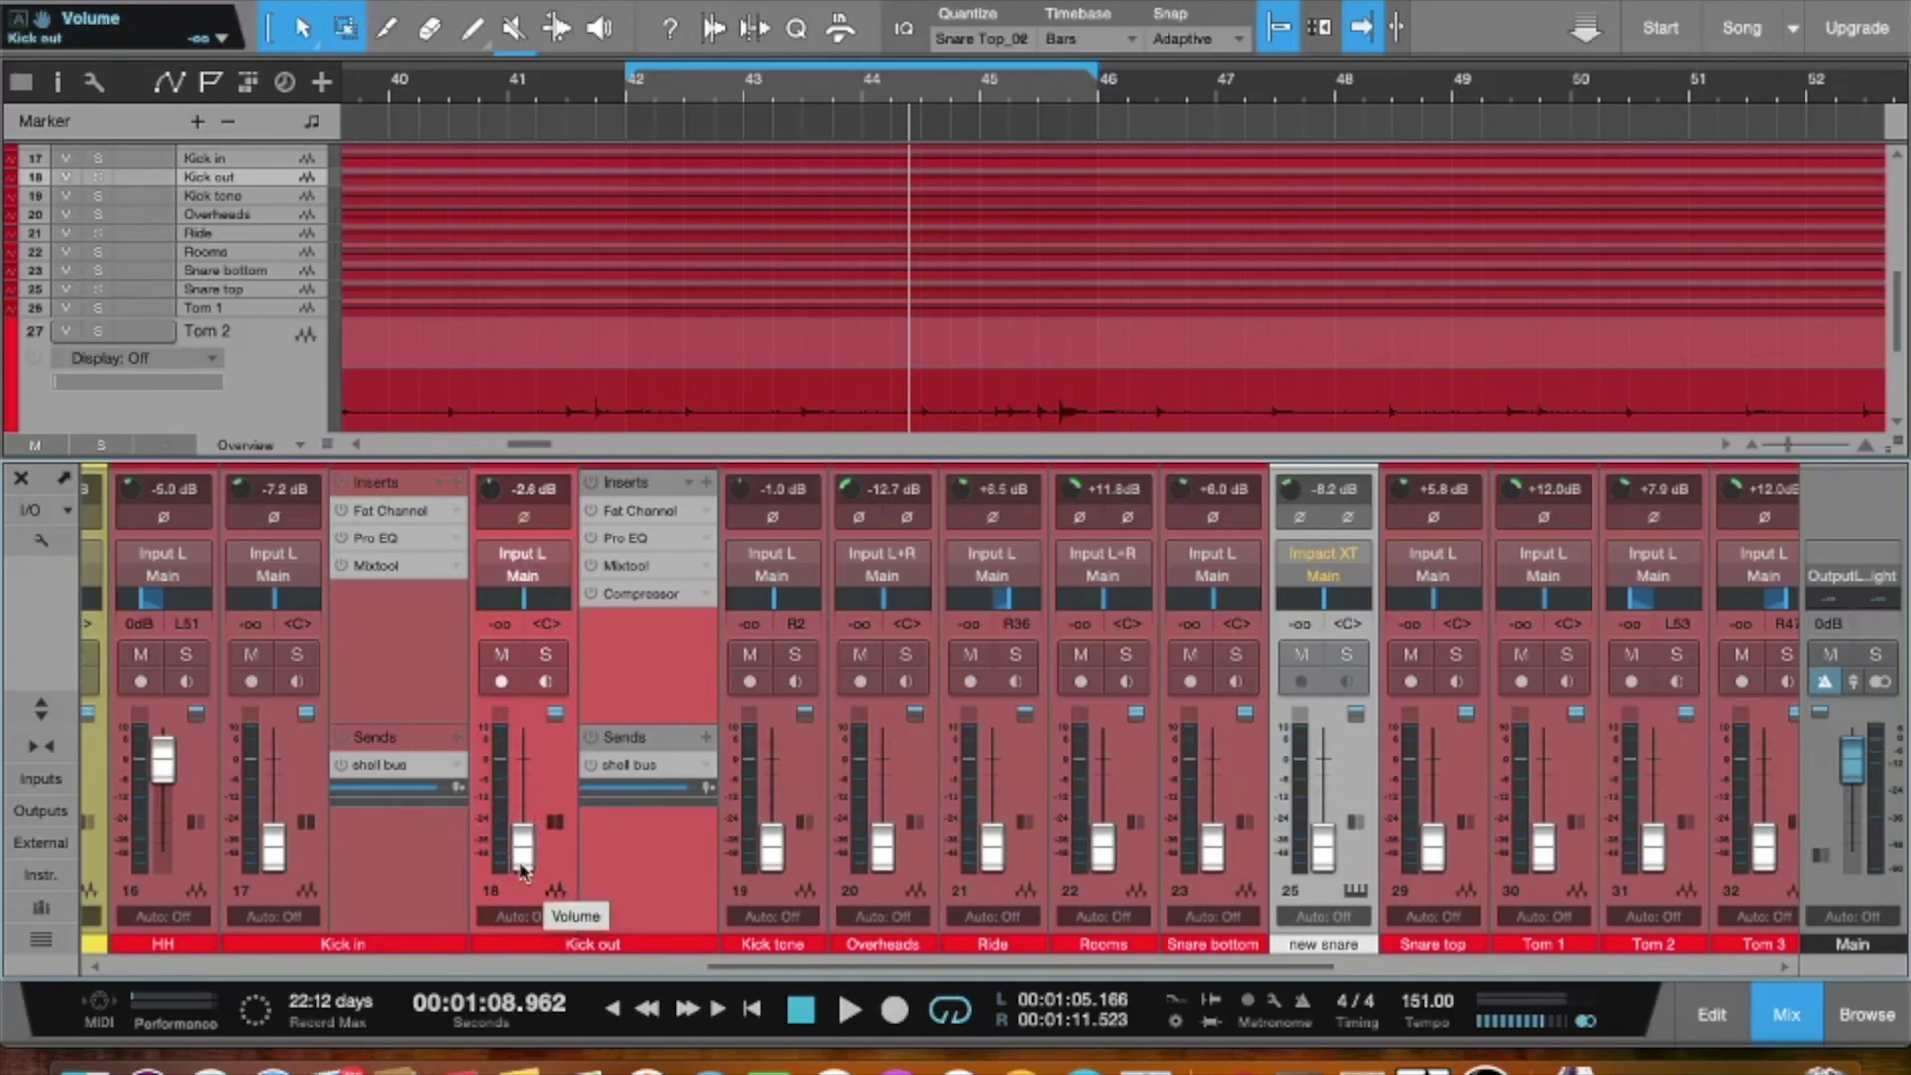
mouse_move(512, 860)
mouse_down()
mouse_move(523, 824)
mouse_move(524, 862)
mouse_up()
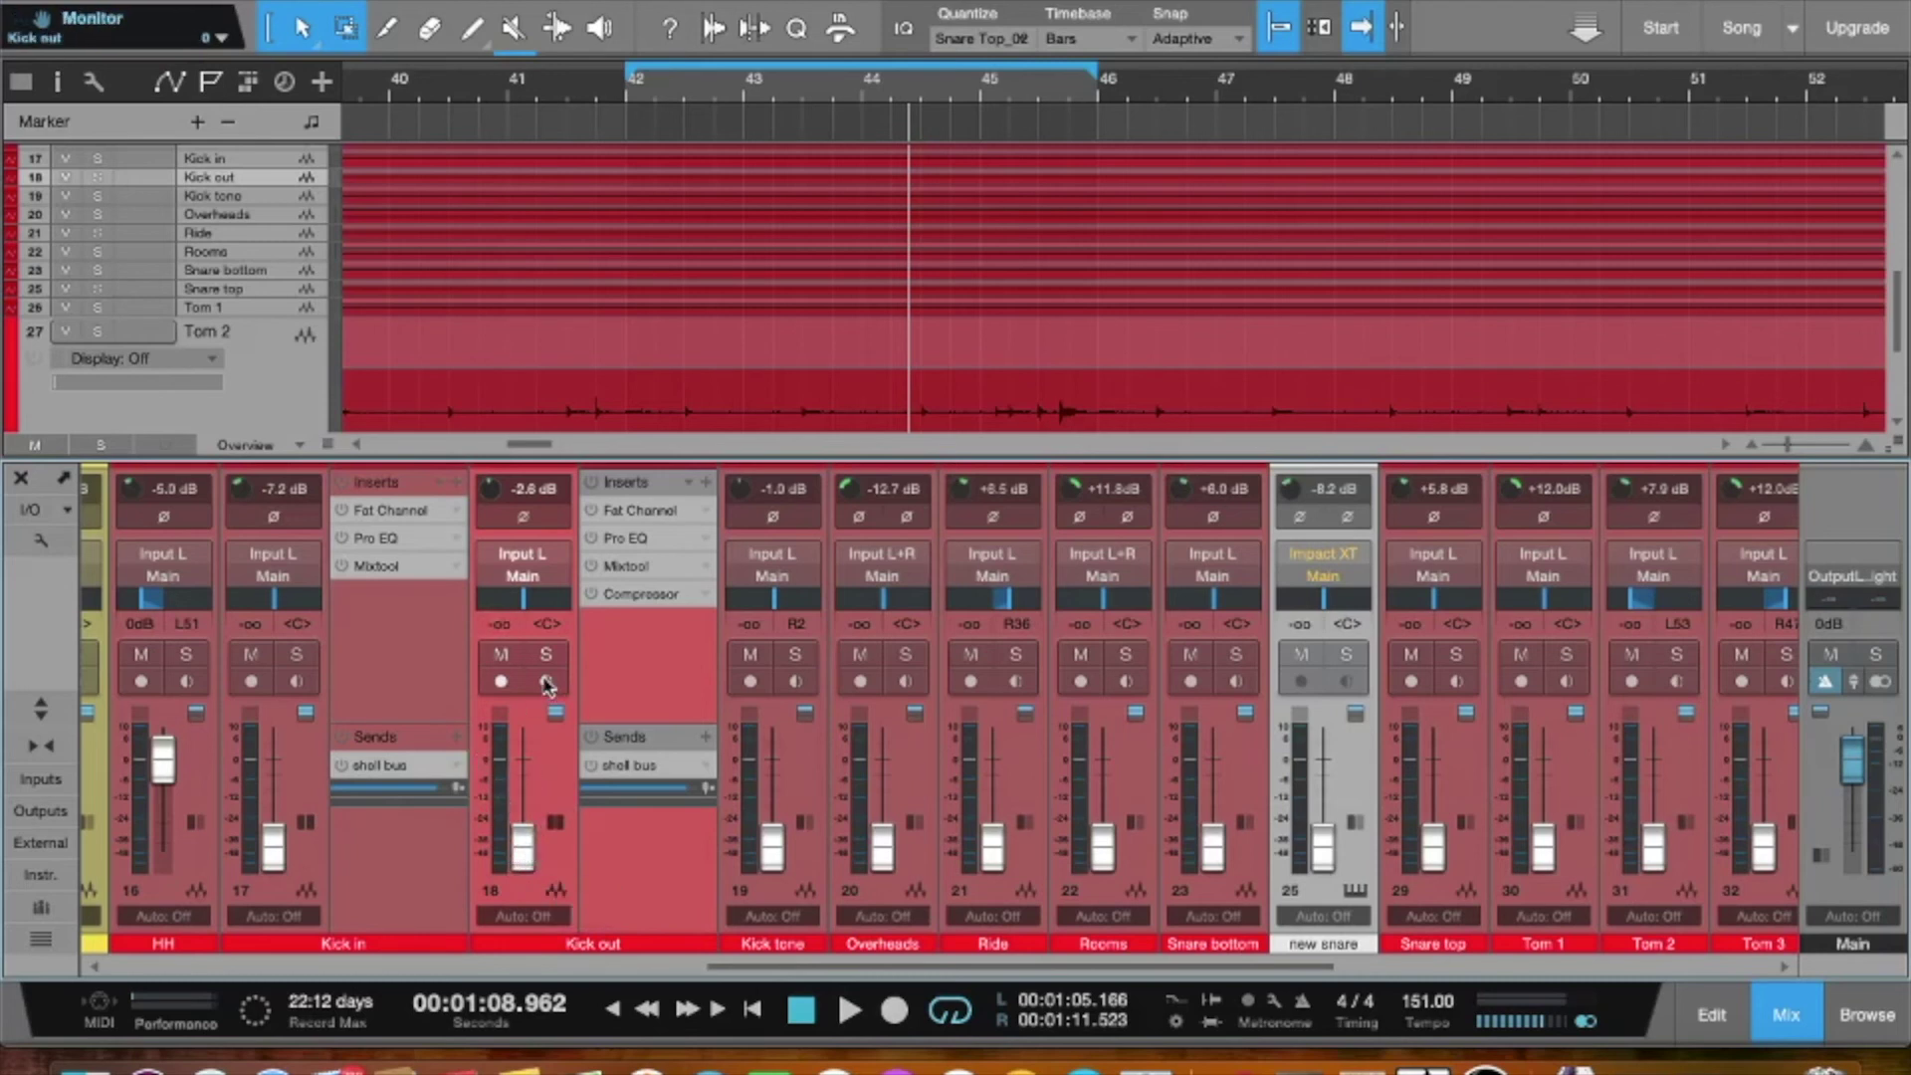
key(space)
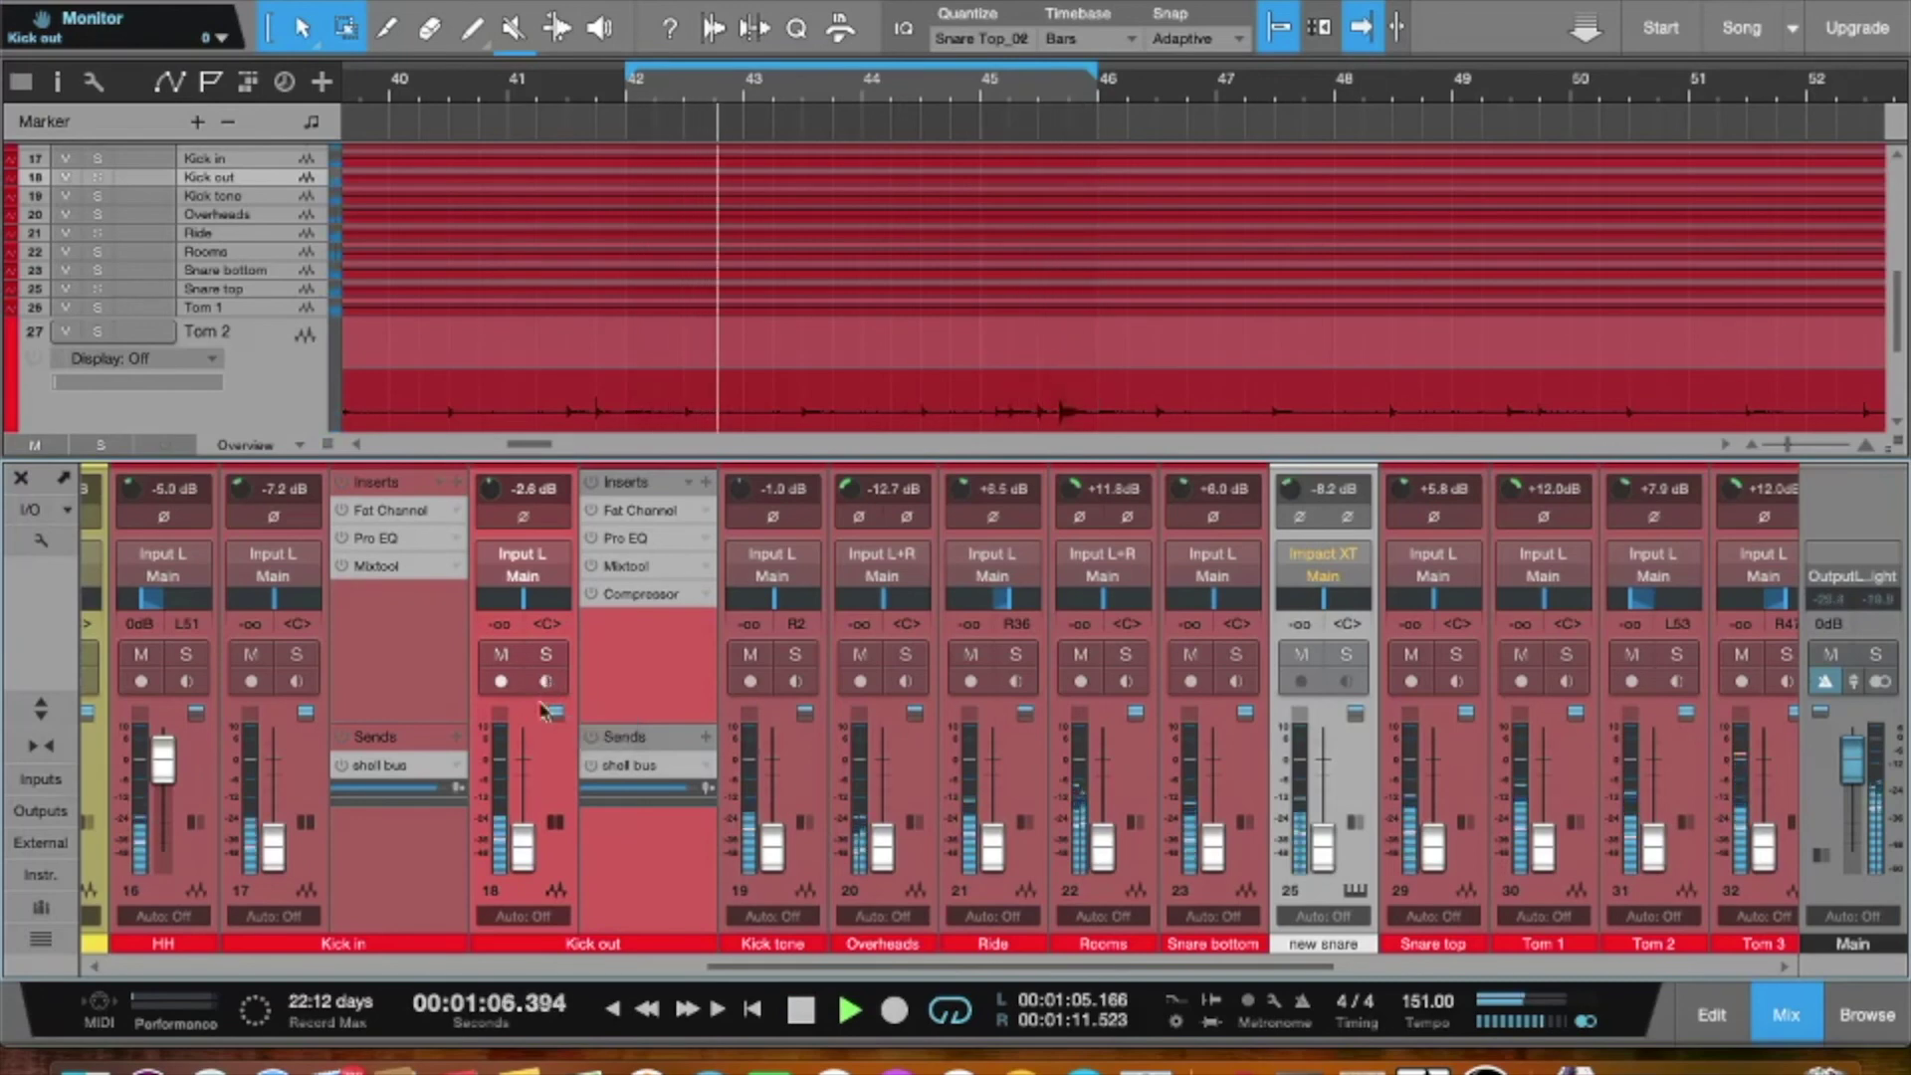
right_click(500, 792)
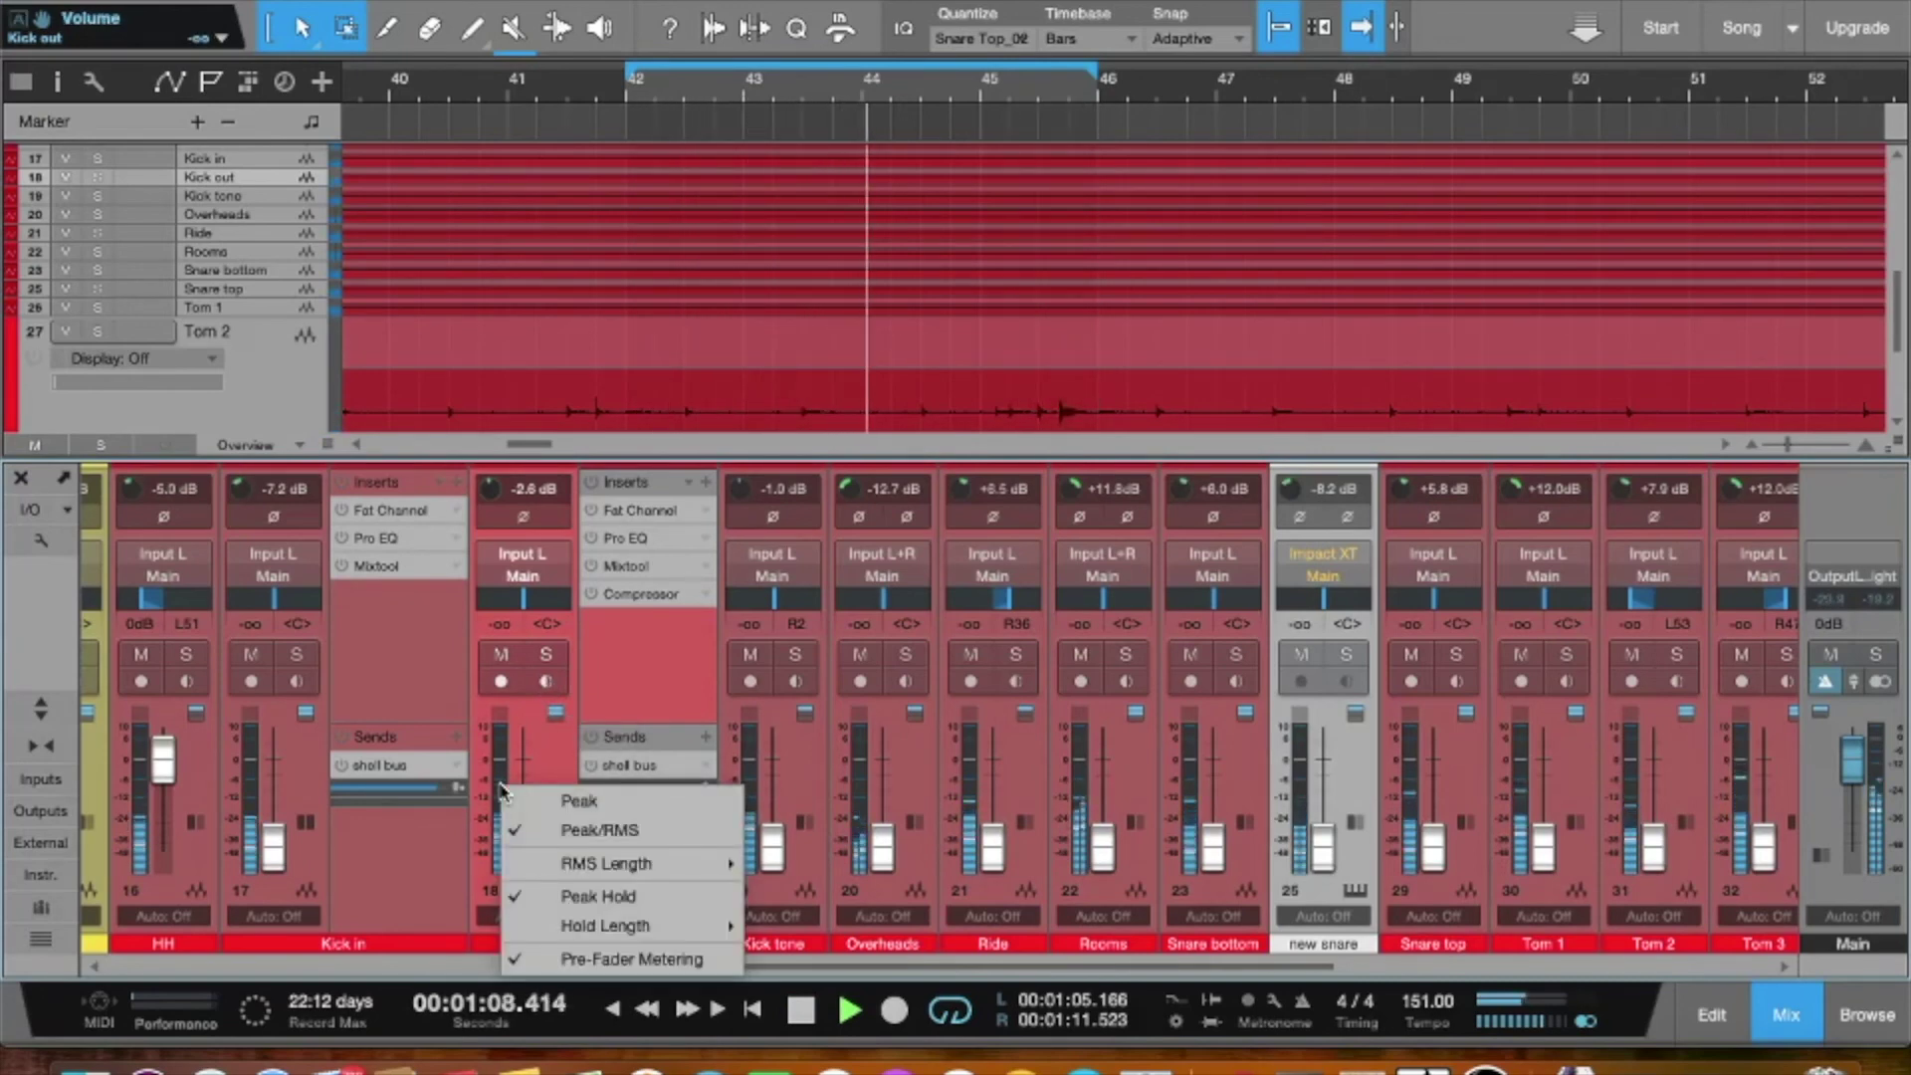
click(535, 958)
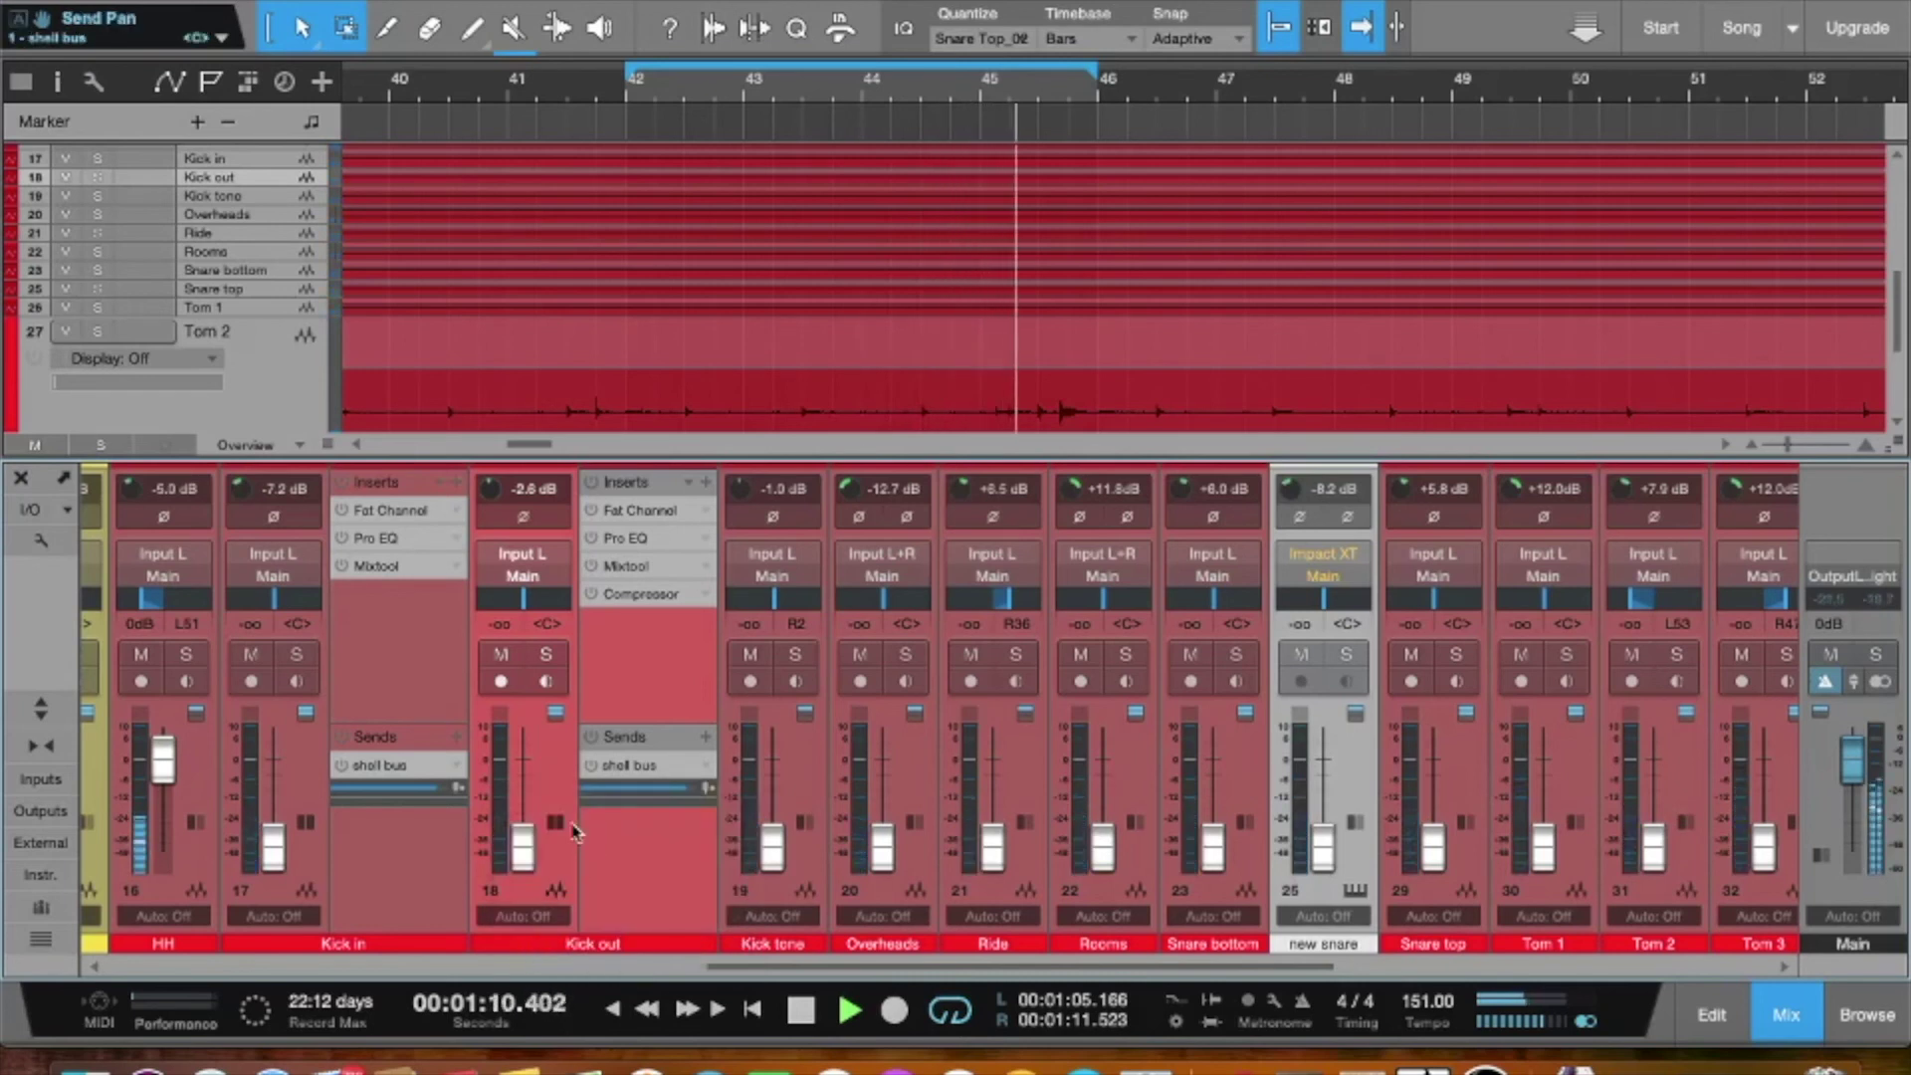
right_click(505, 786)
click(542, 959)
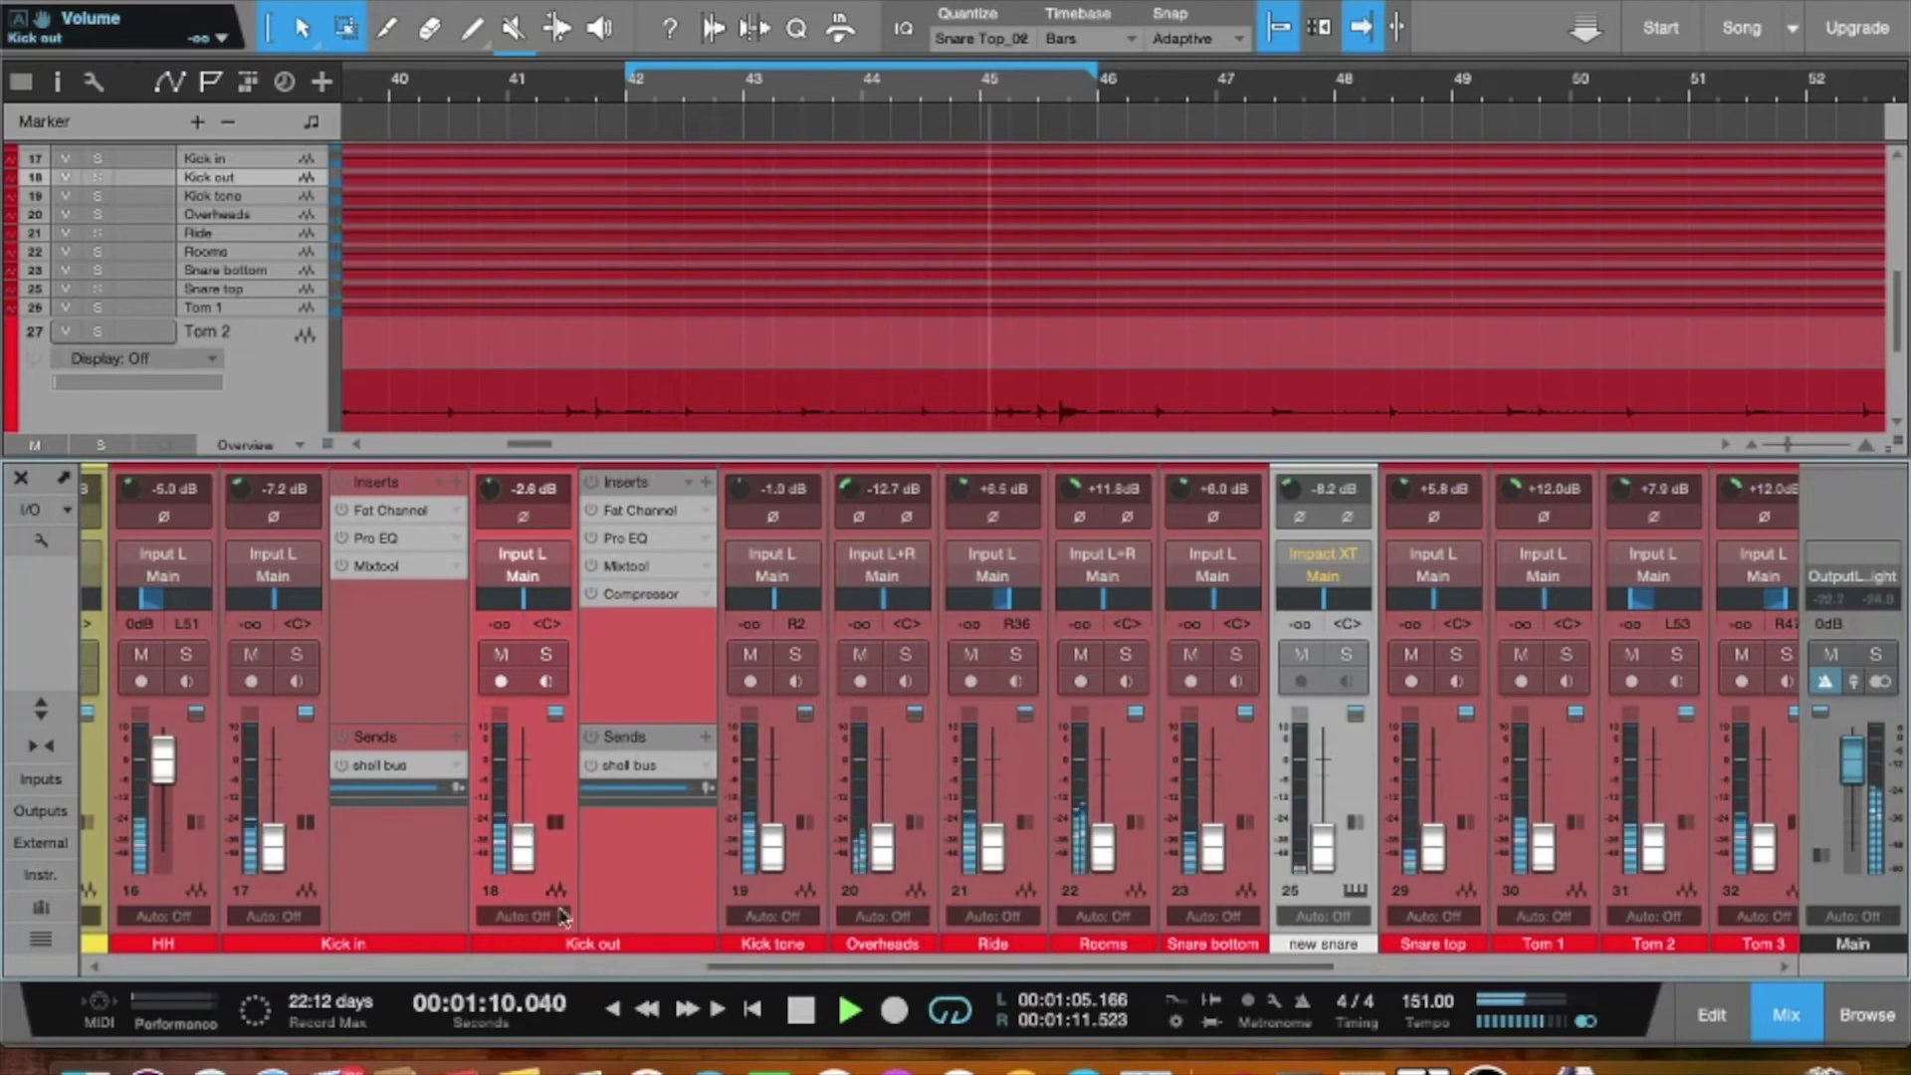
key(space)
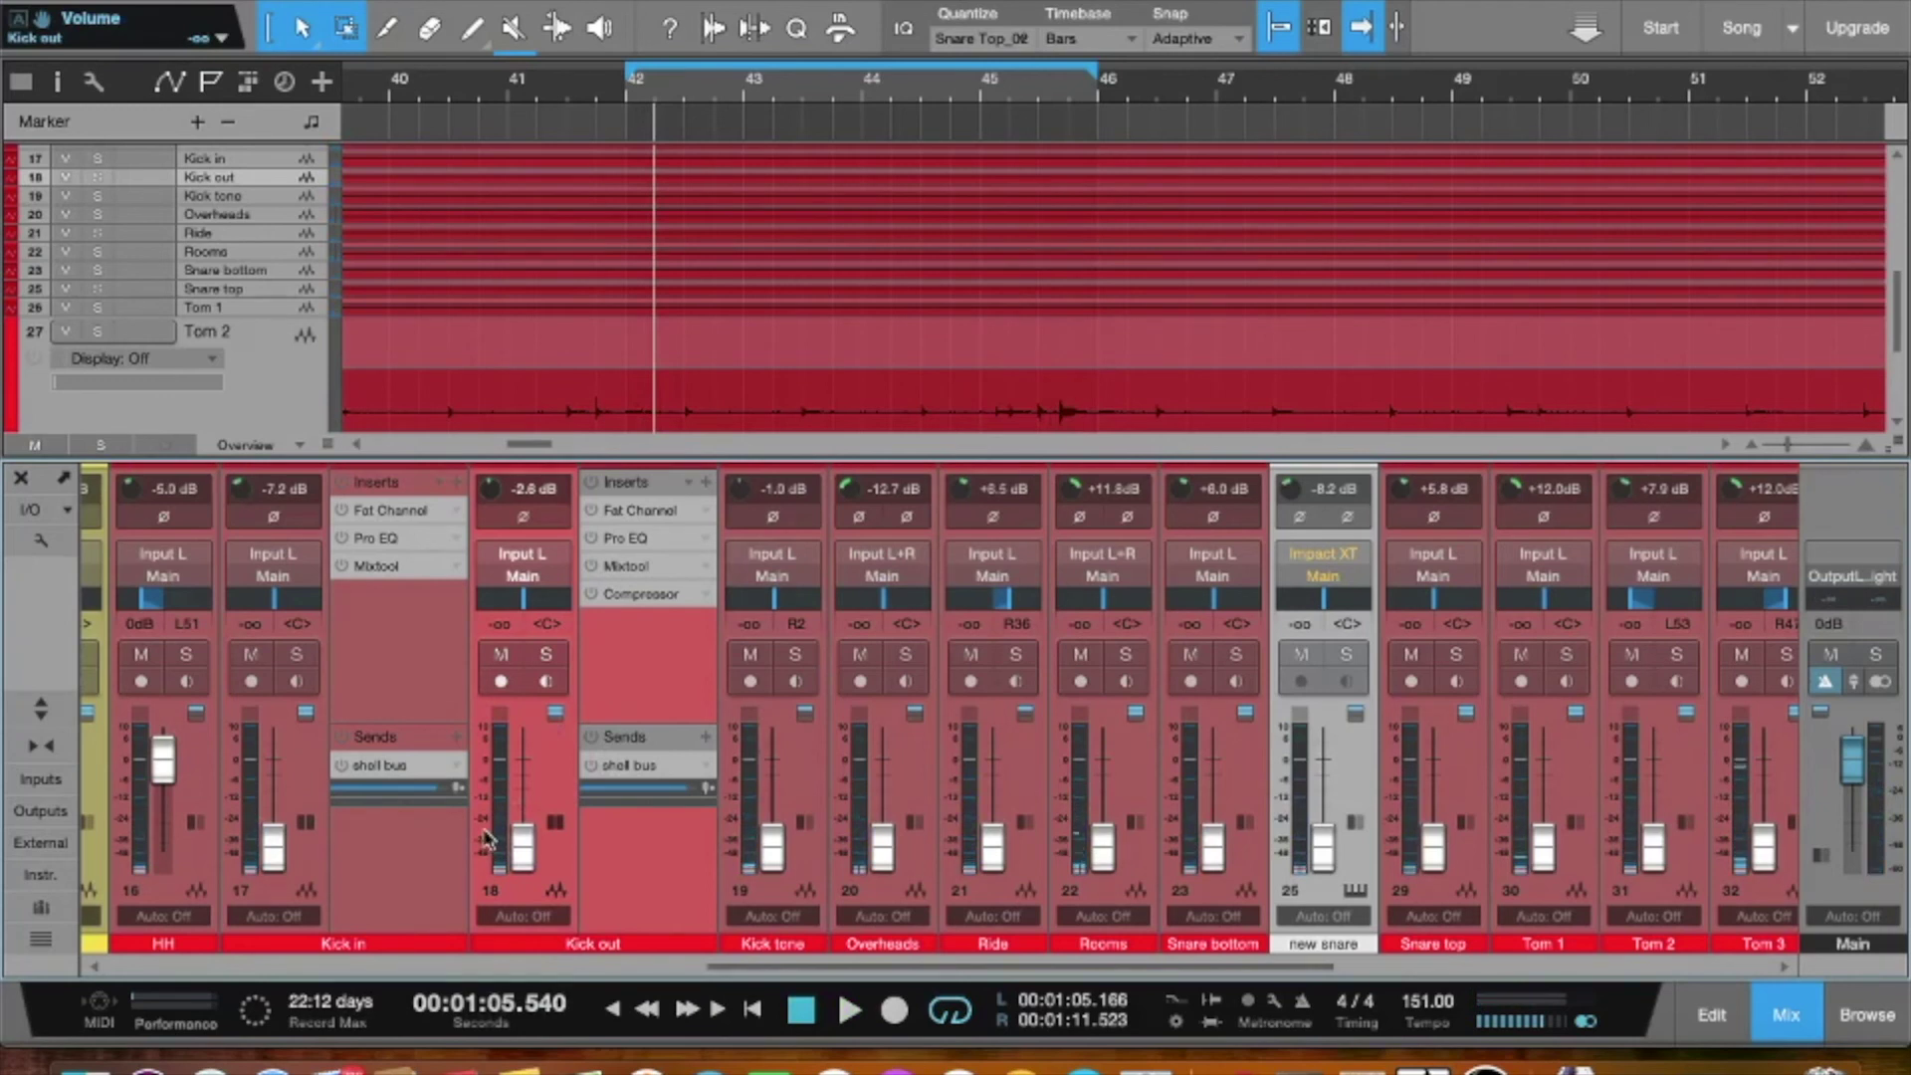
right_click(495, 858)
key(Escape)
right_click(501, 864)
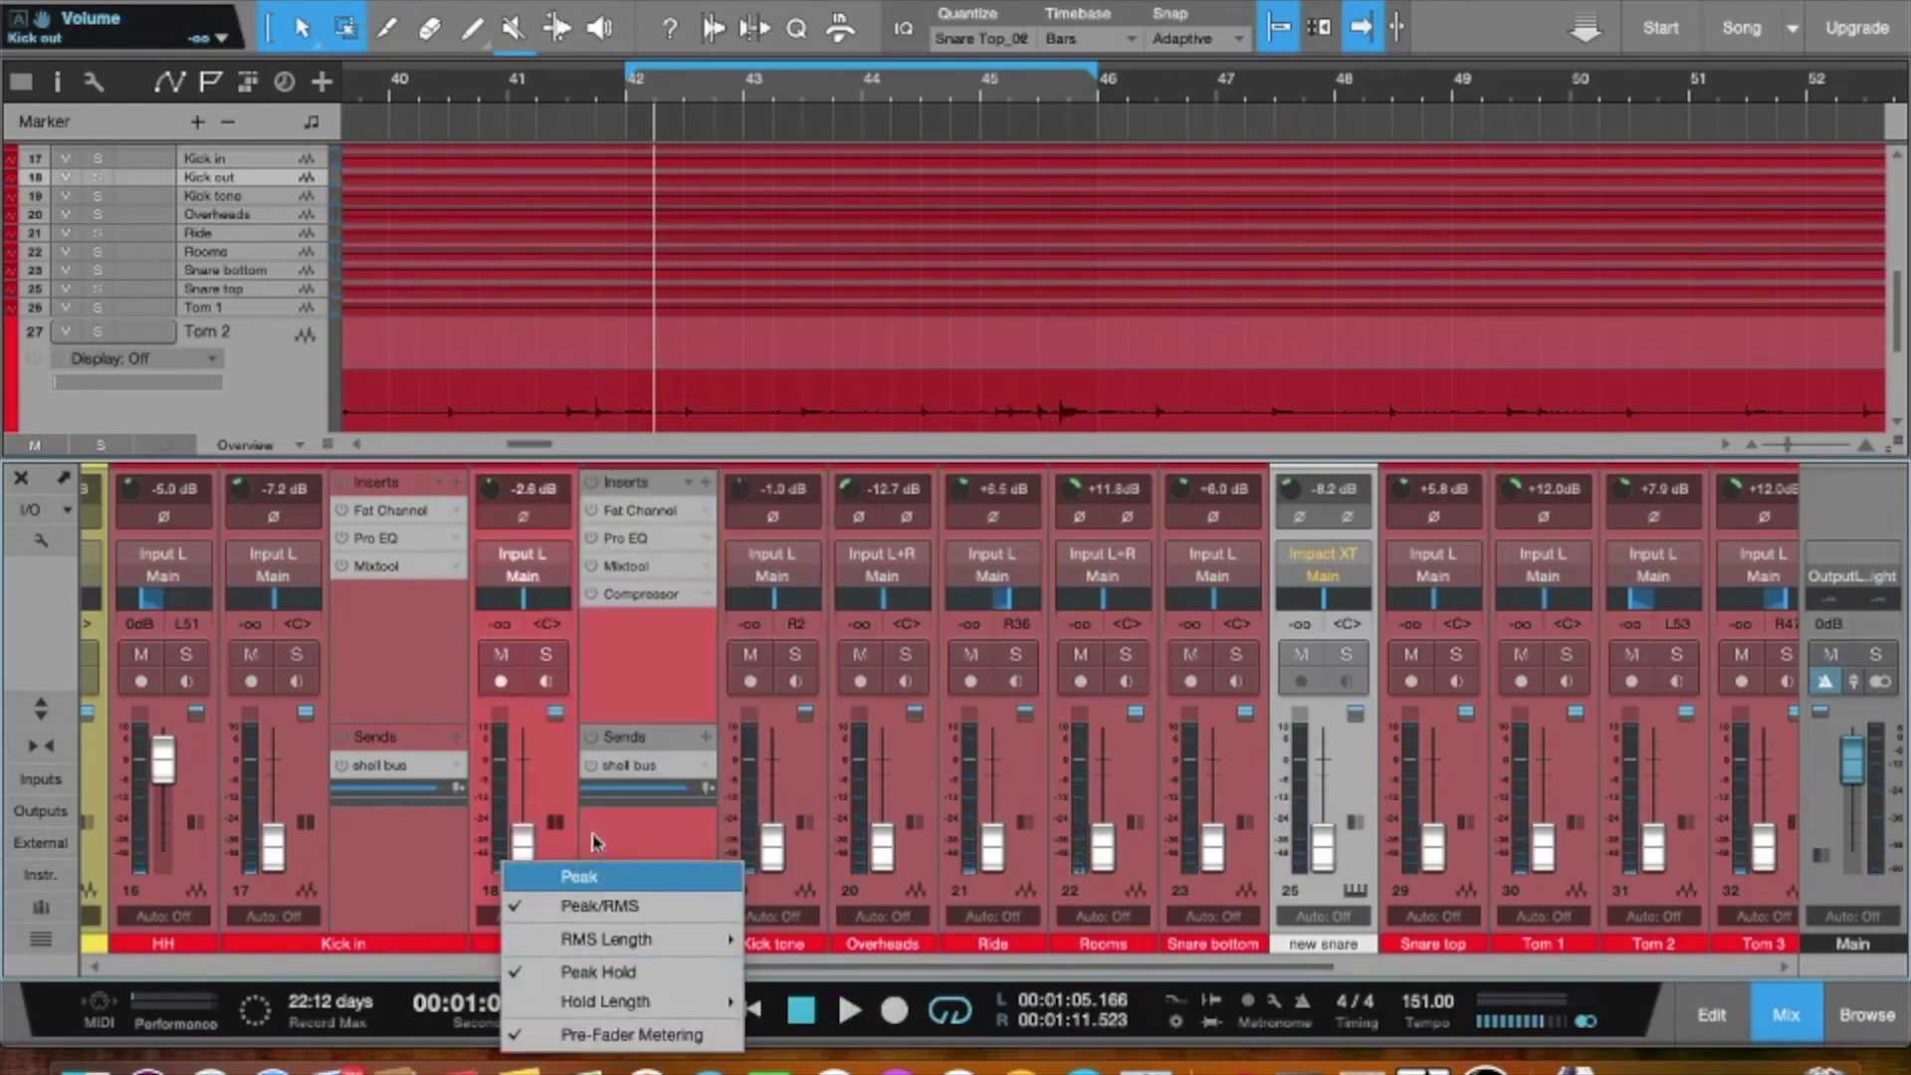
click(572, 876)
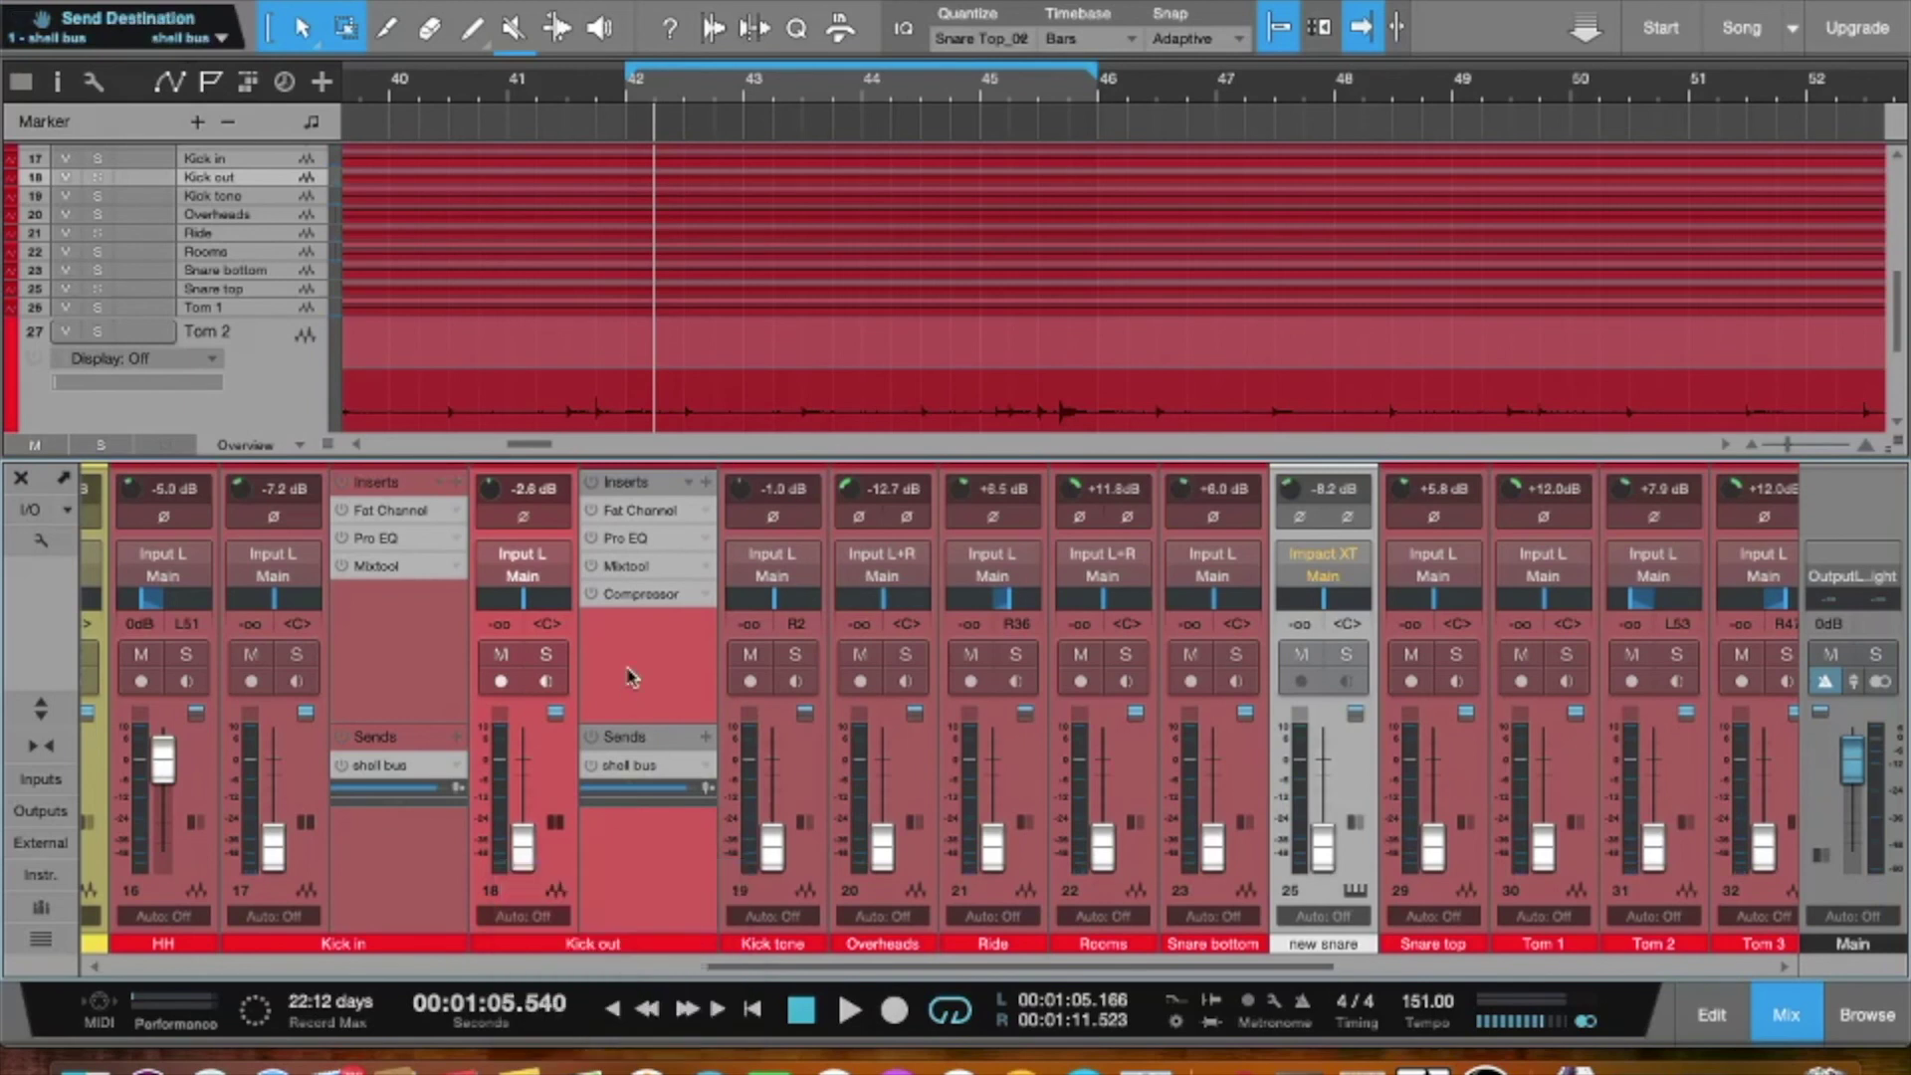